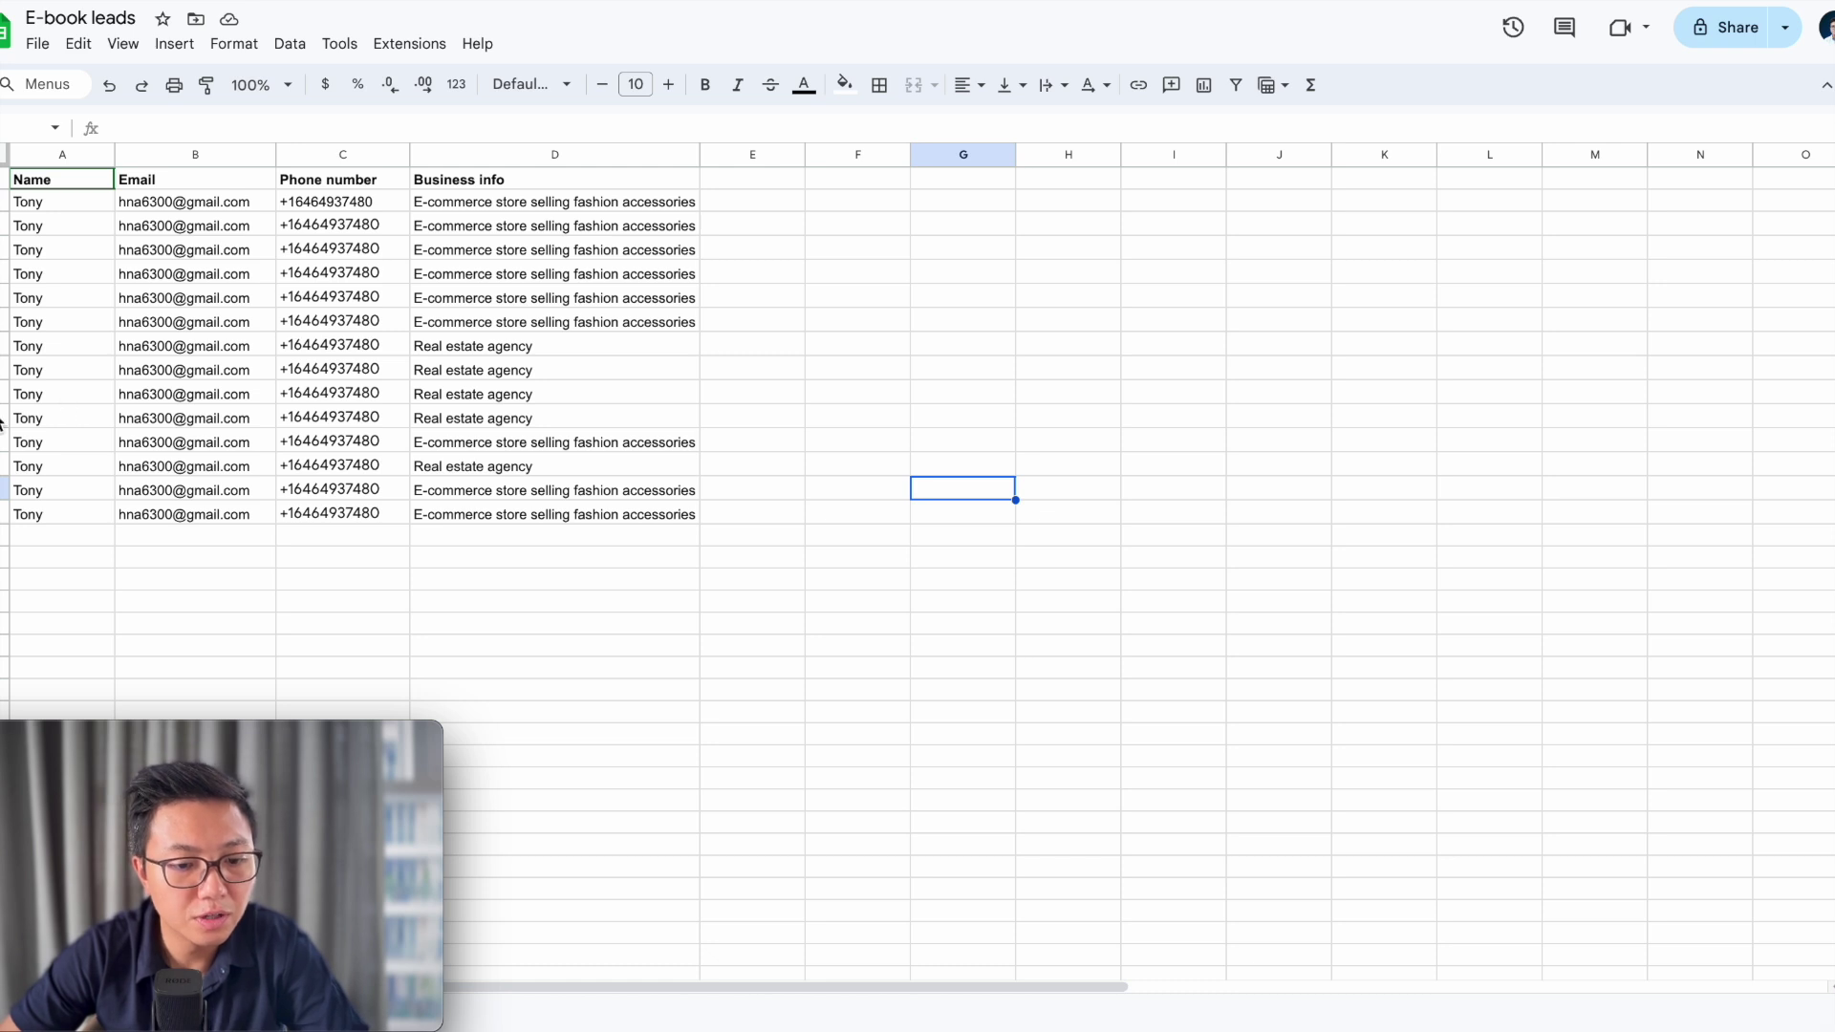
# Copy row 11's lead details (A11:D11) into row 16 as a new lead
pyautogui.moveTo(107, 413); pyautogui.dragTo(439, 417)
pyautogui.hotkey('ctrl', 'c')
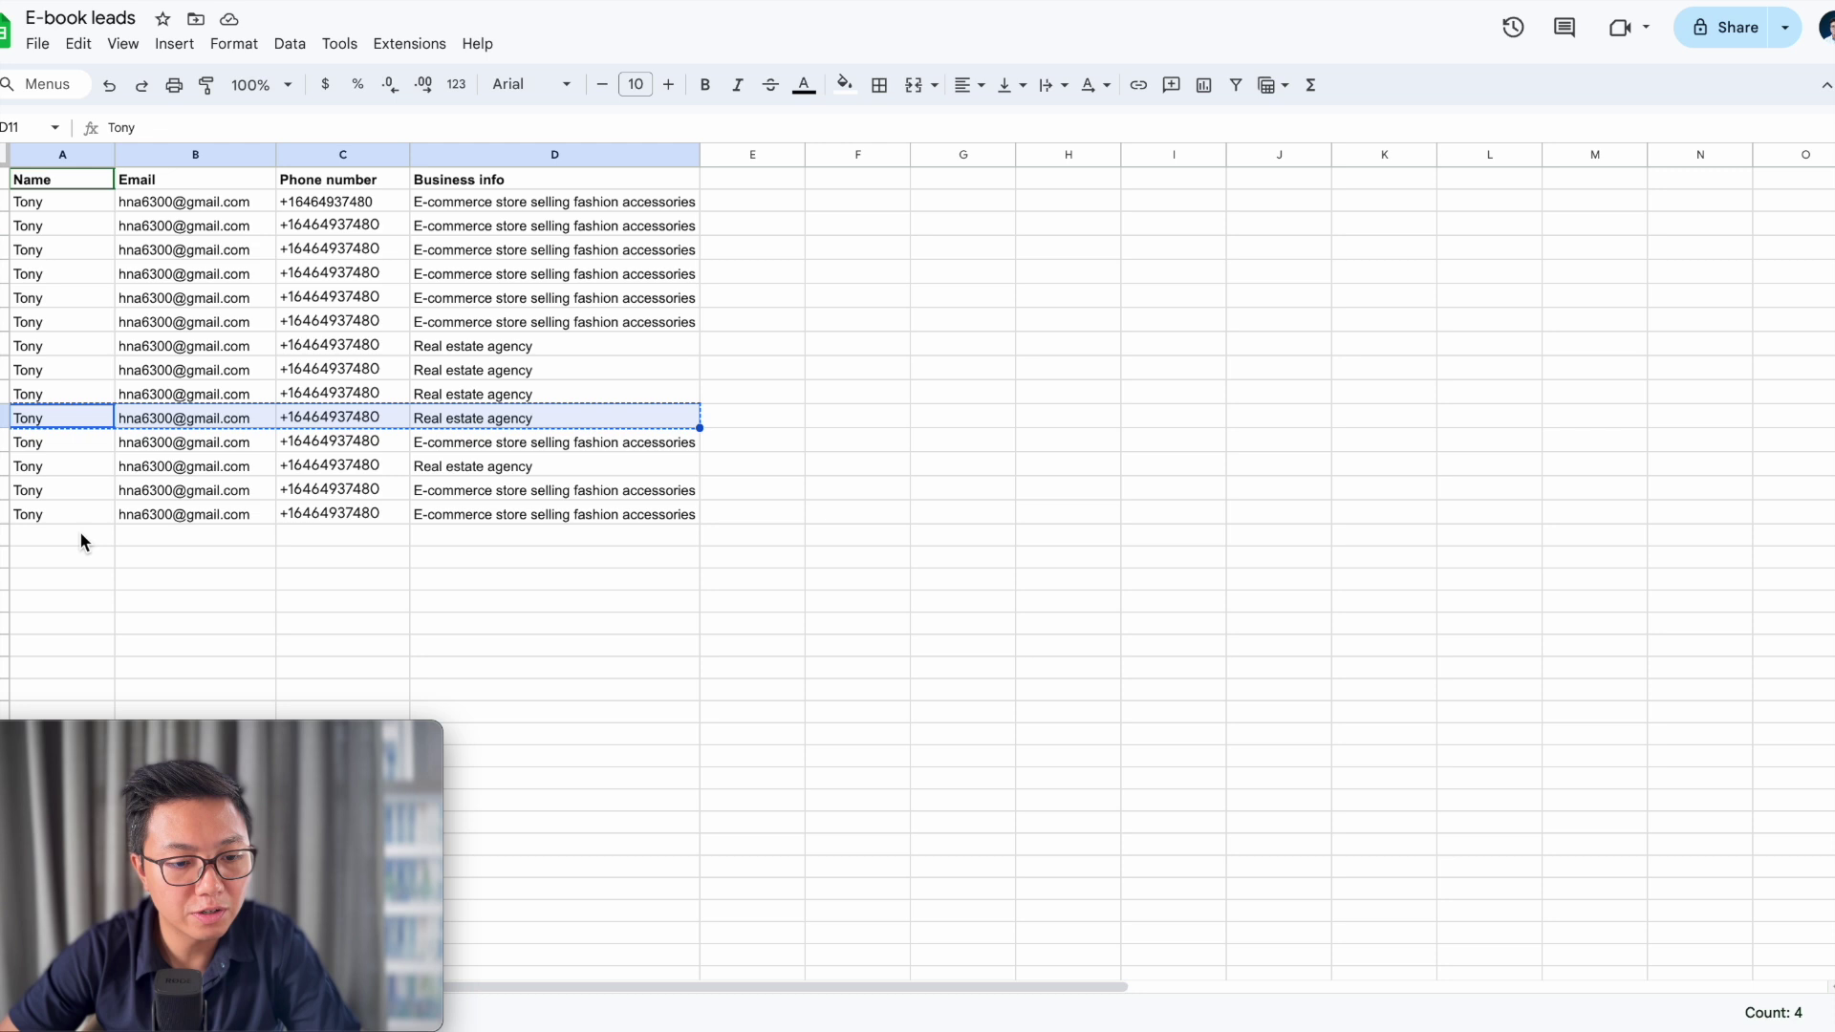
pyautogui.click(77, 537)
pyautogui.hotkey('ctrl', 'v')
# Change D16's business info to 'Real estate agency in urban area'
pyautogui.click(574, 538)
pyautogui.press('Return')
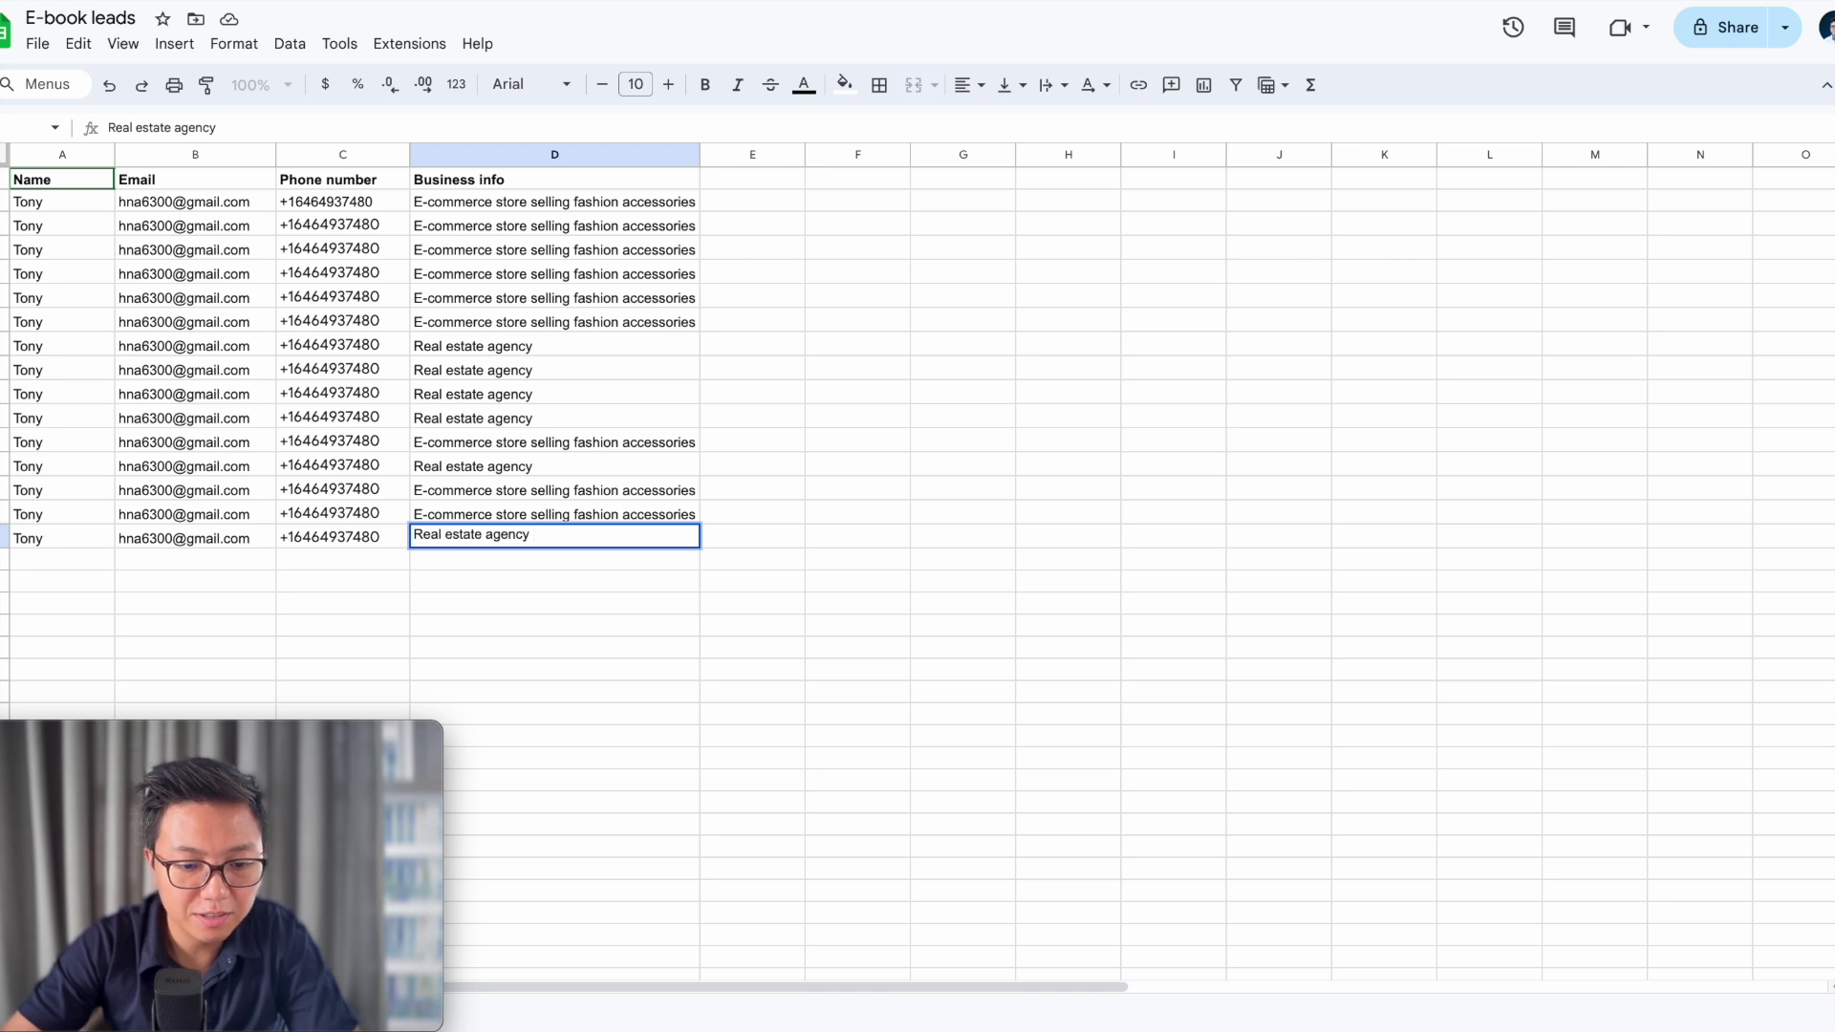
pyautogui.write('in ')
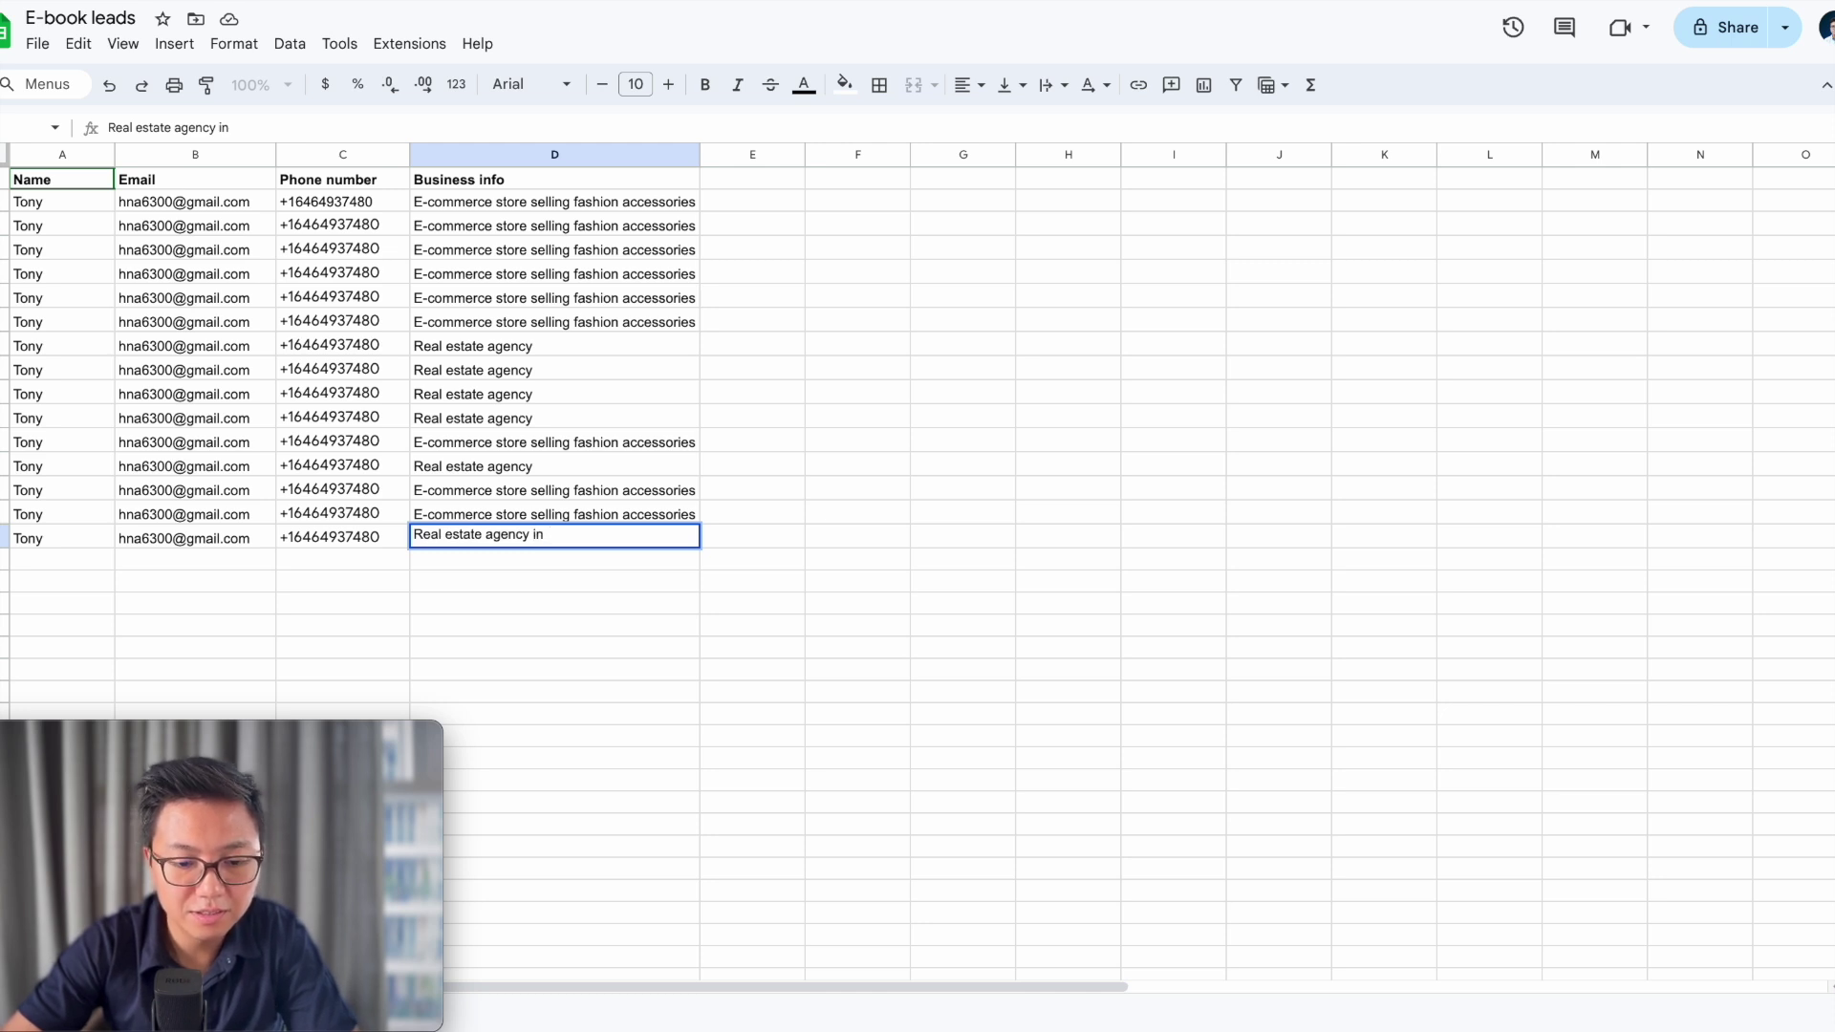
pyautogui.write('urban area')
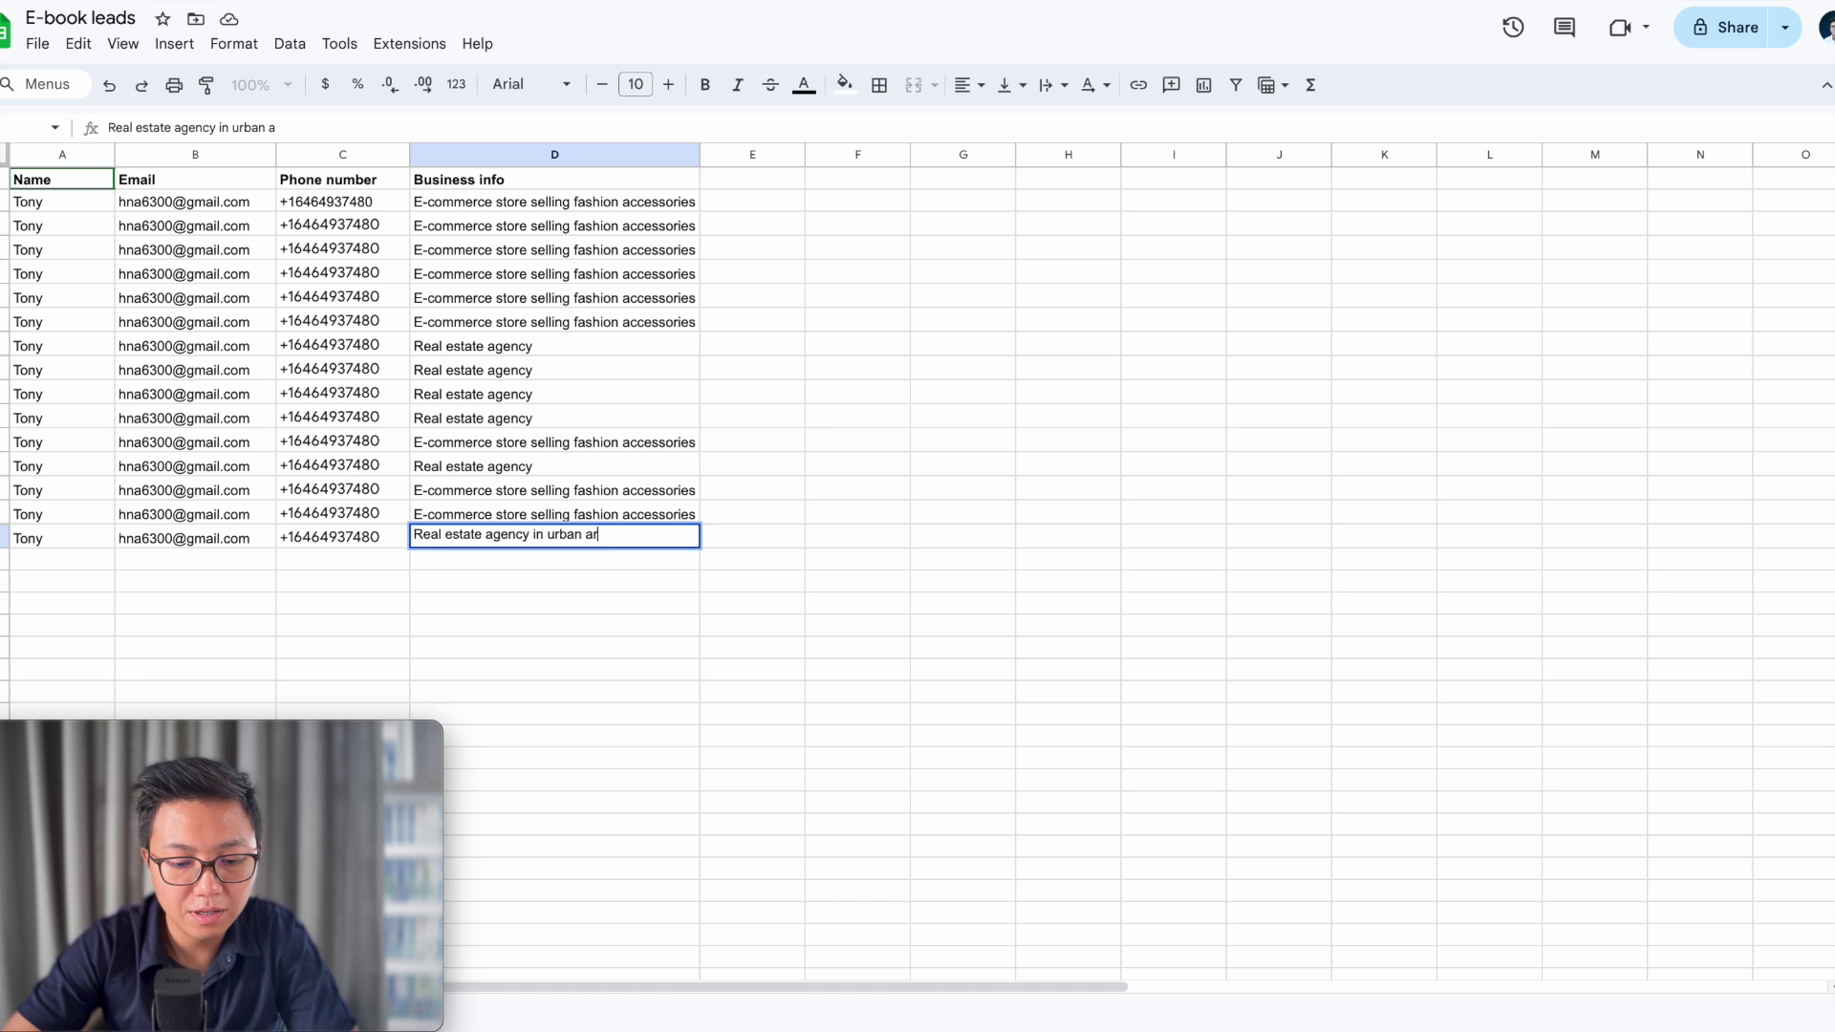
pyautogui.click(934, 450)
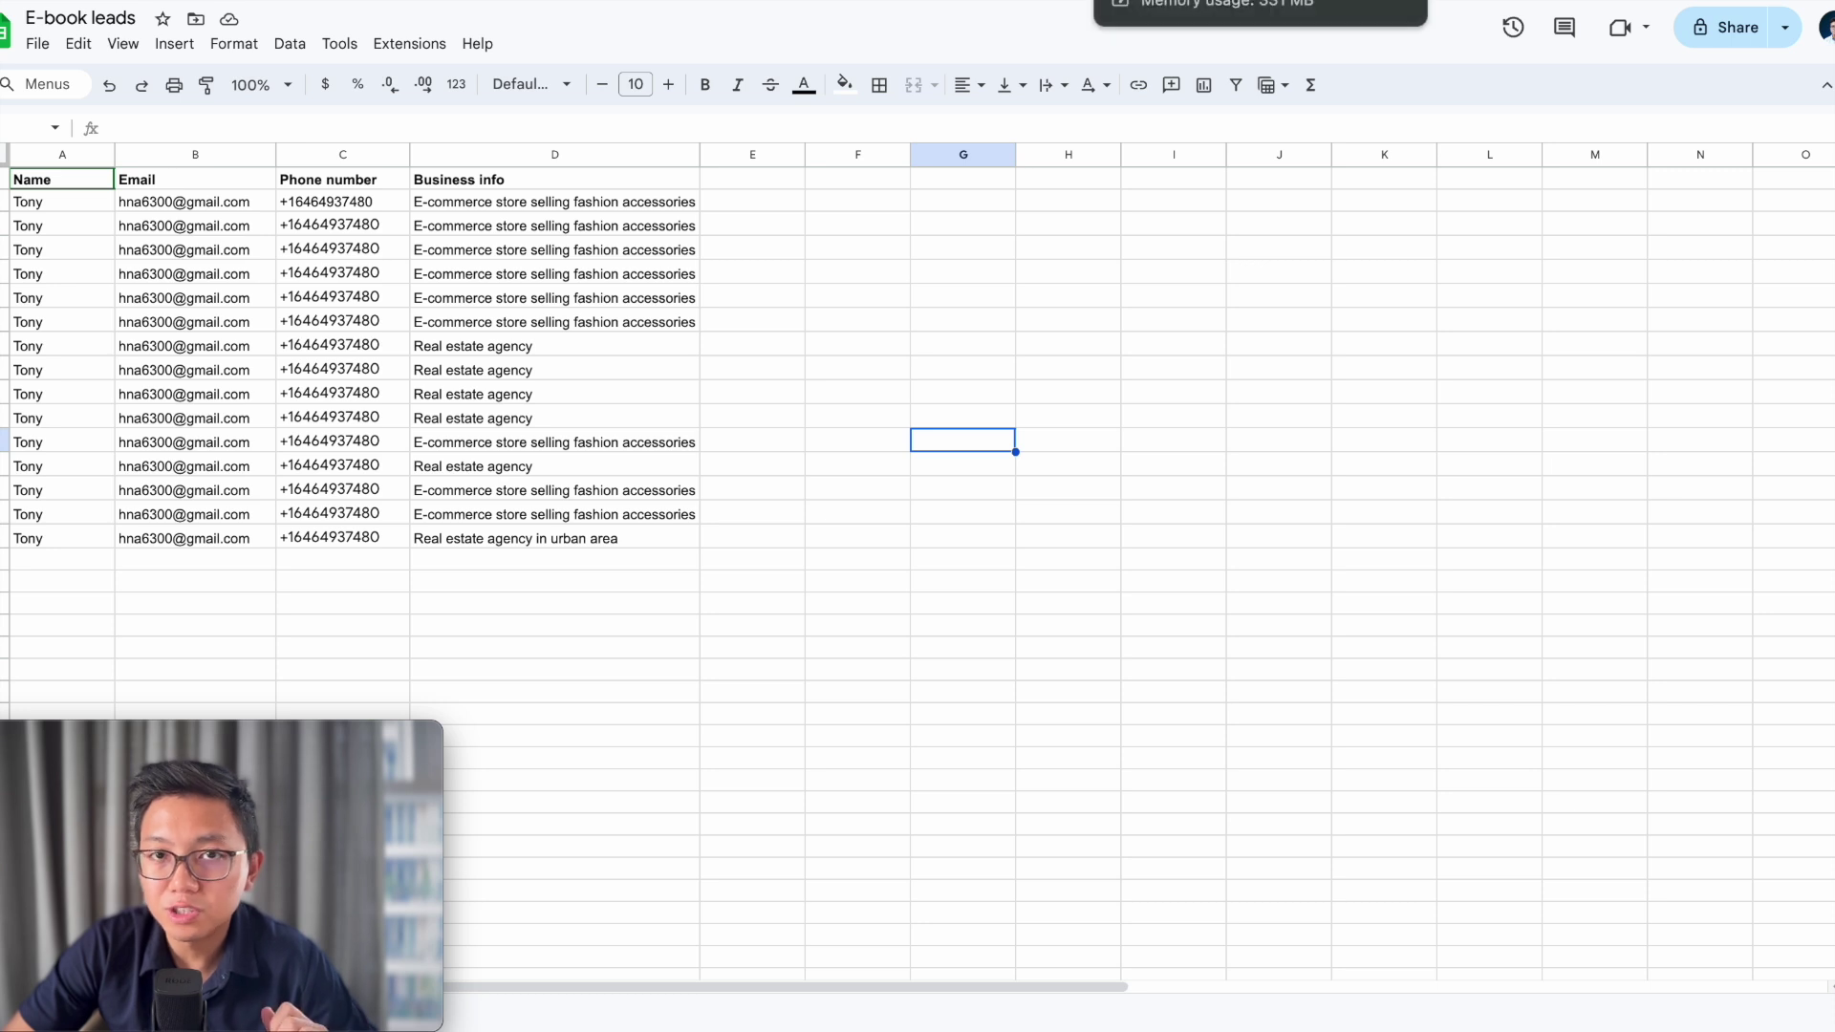
pyautogui.hotkey('ctrl', 'Tab')
# Run the scenario once and check the row 16 lead data captured by Watch New Rows
pyautogui.moveTo(107, 764)
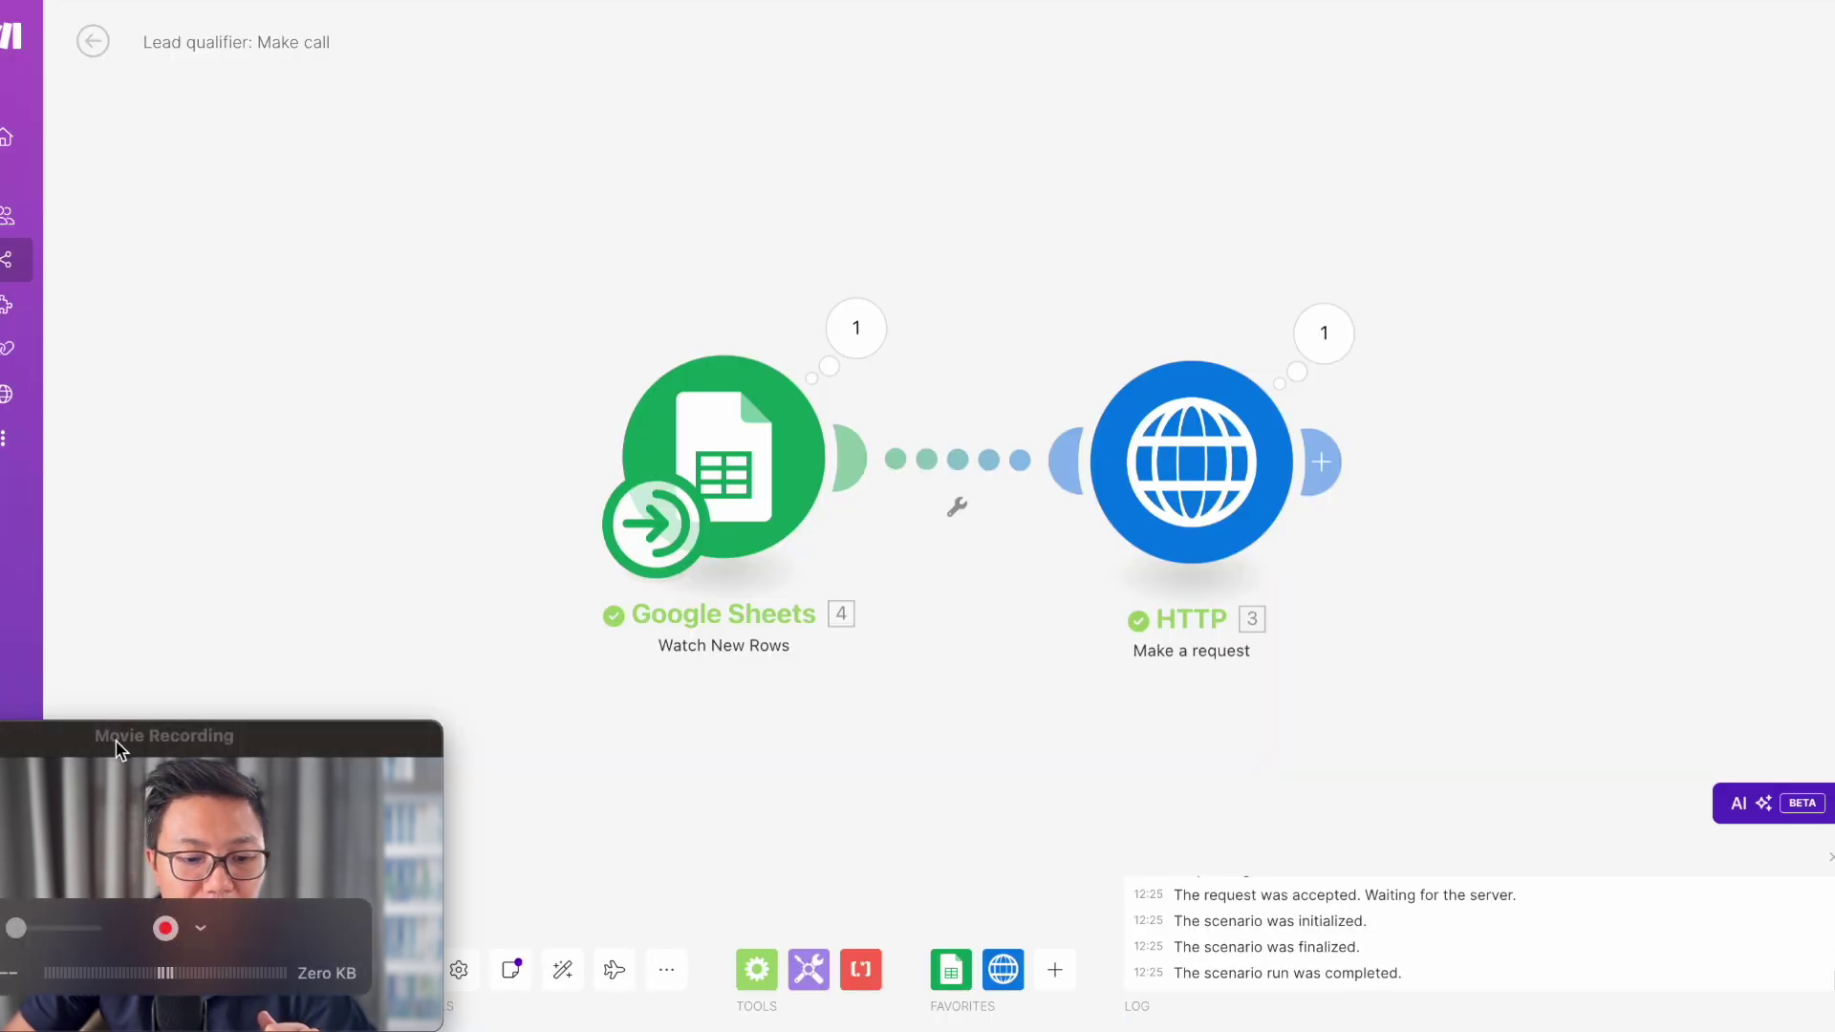
pyautogui.moveTo(78, 747); pyautogui.dragTo(1558, 686)
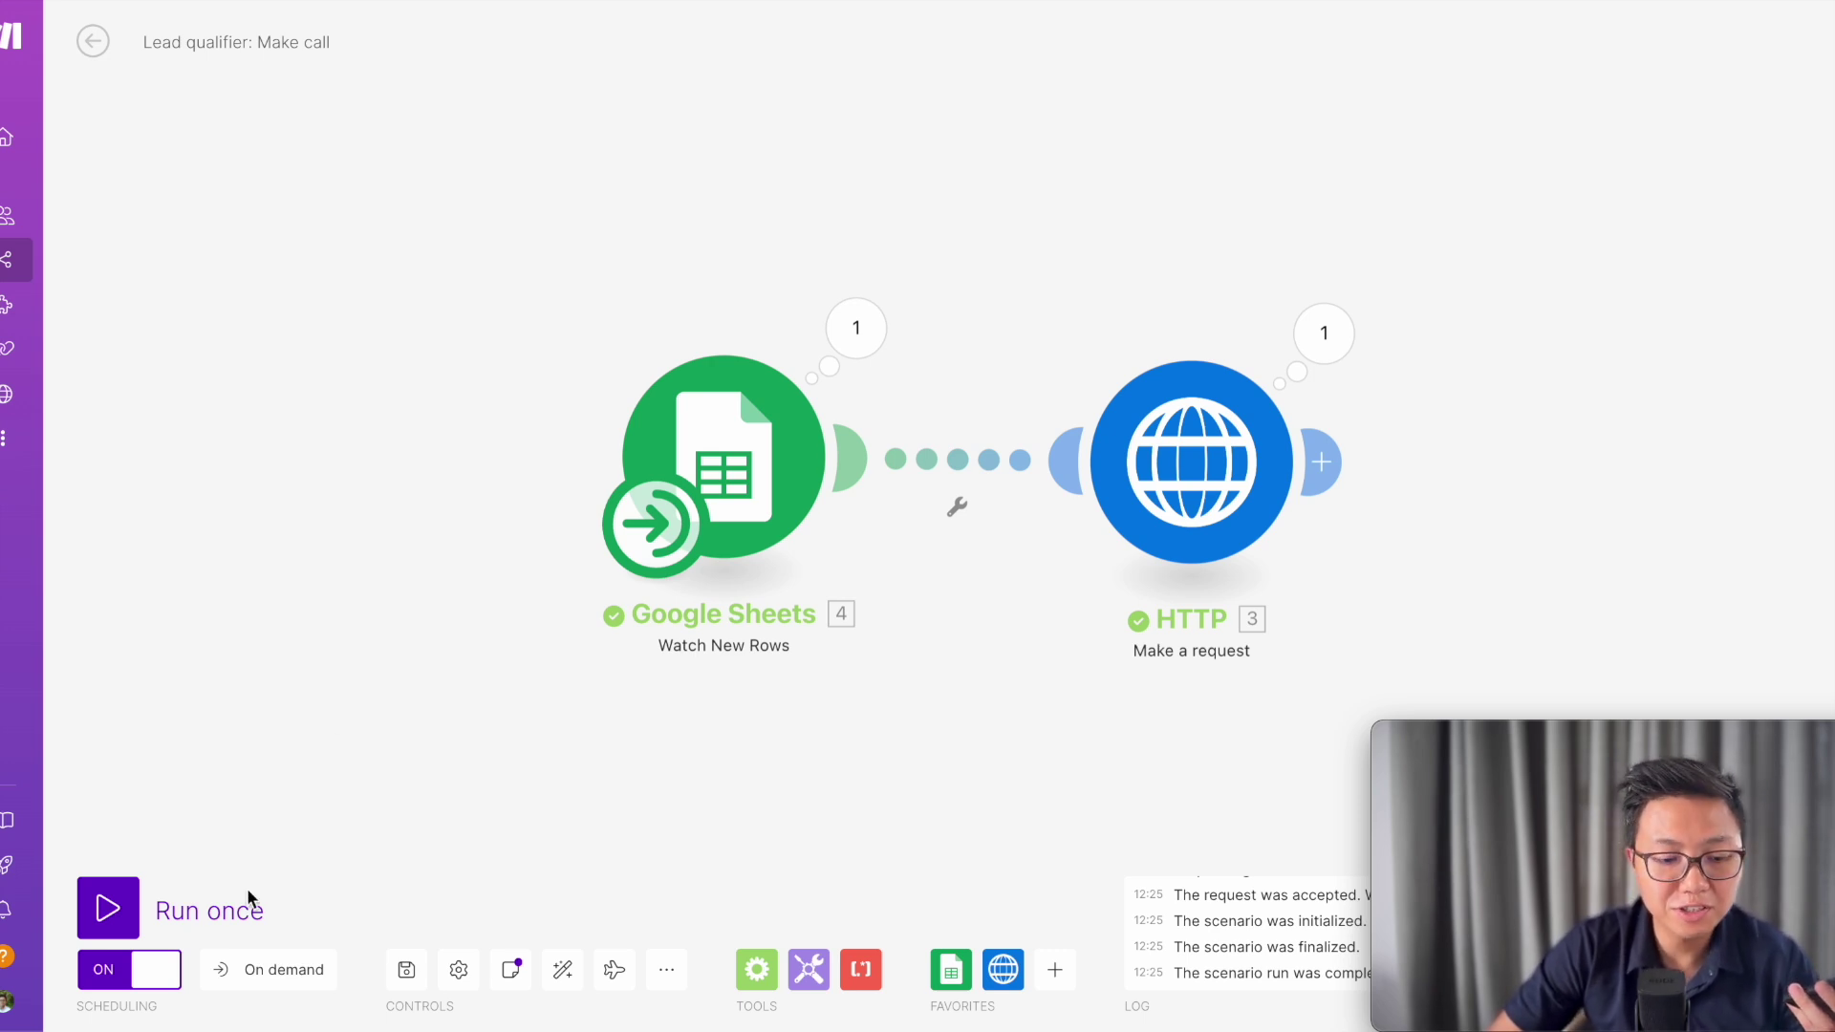
pyautogui.click(127, 908)
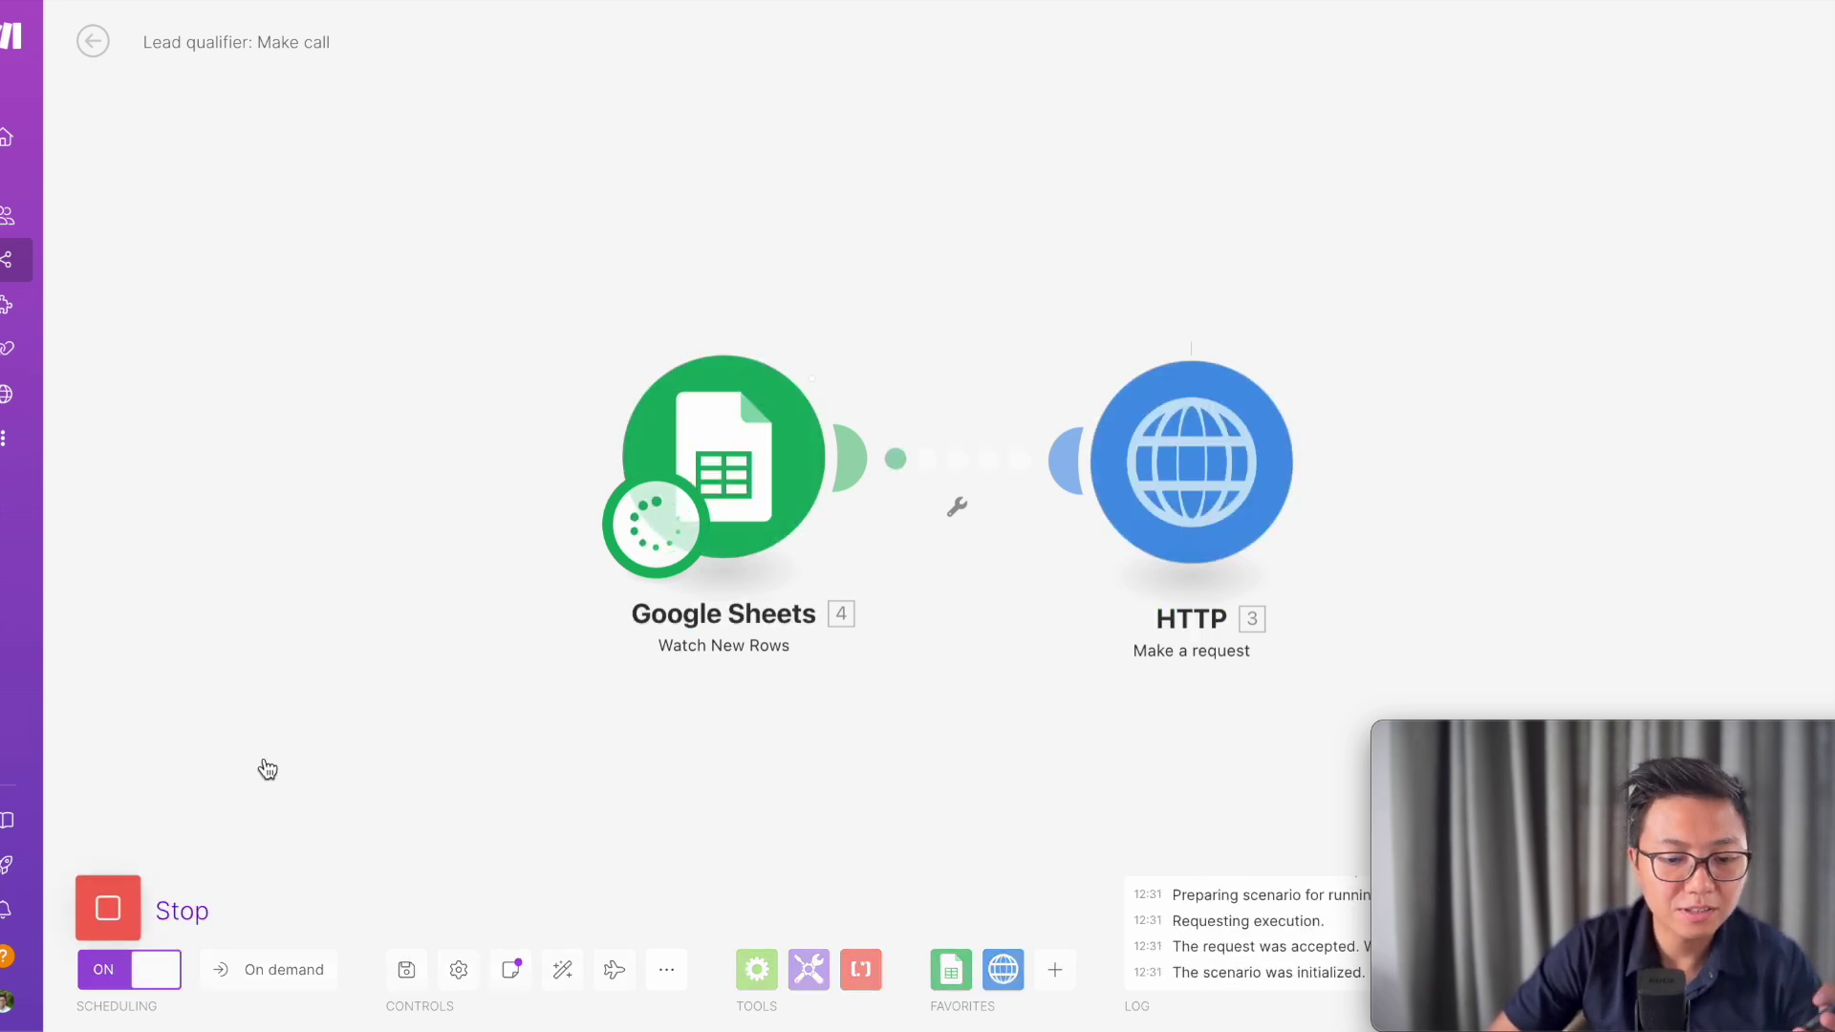
pyautogui.click(857, 328)
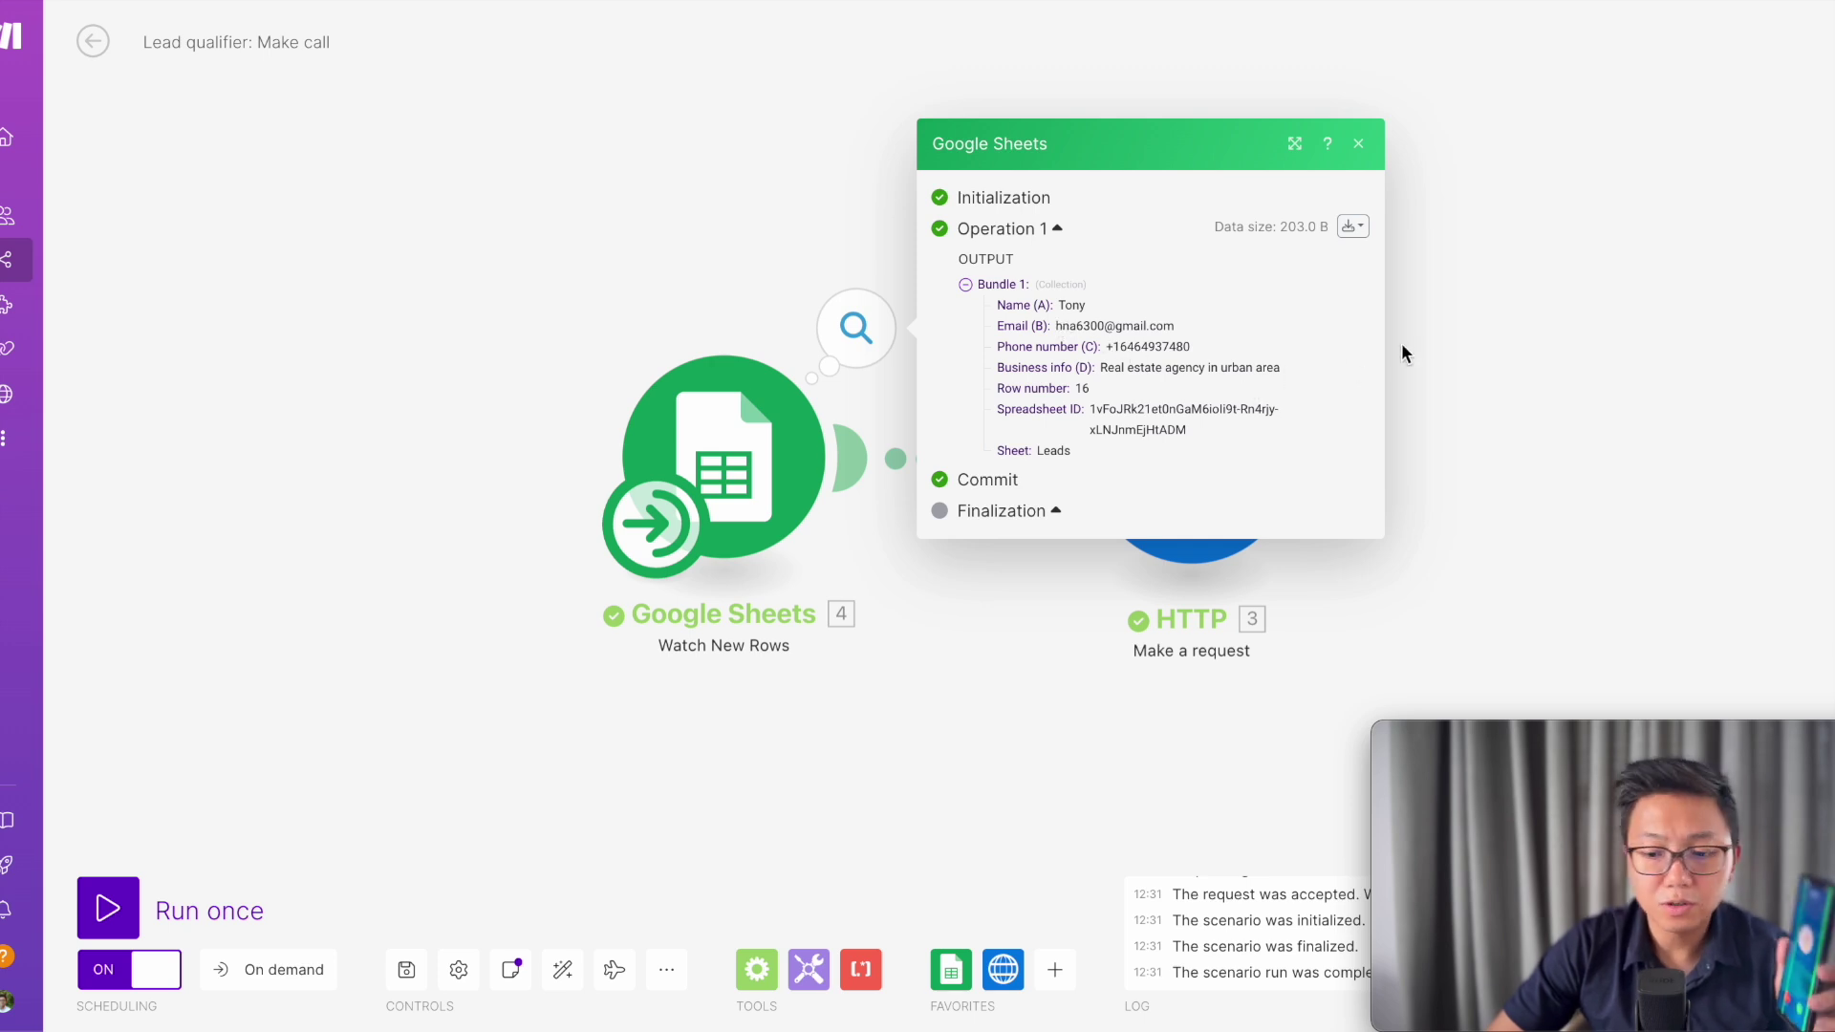
pyautogui.click(1479, 335)
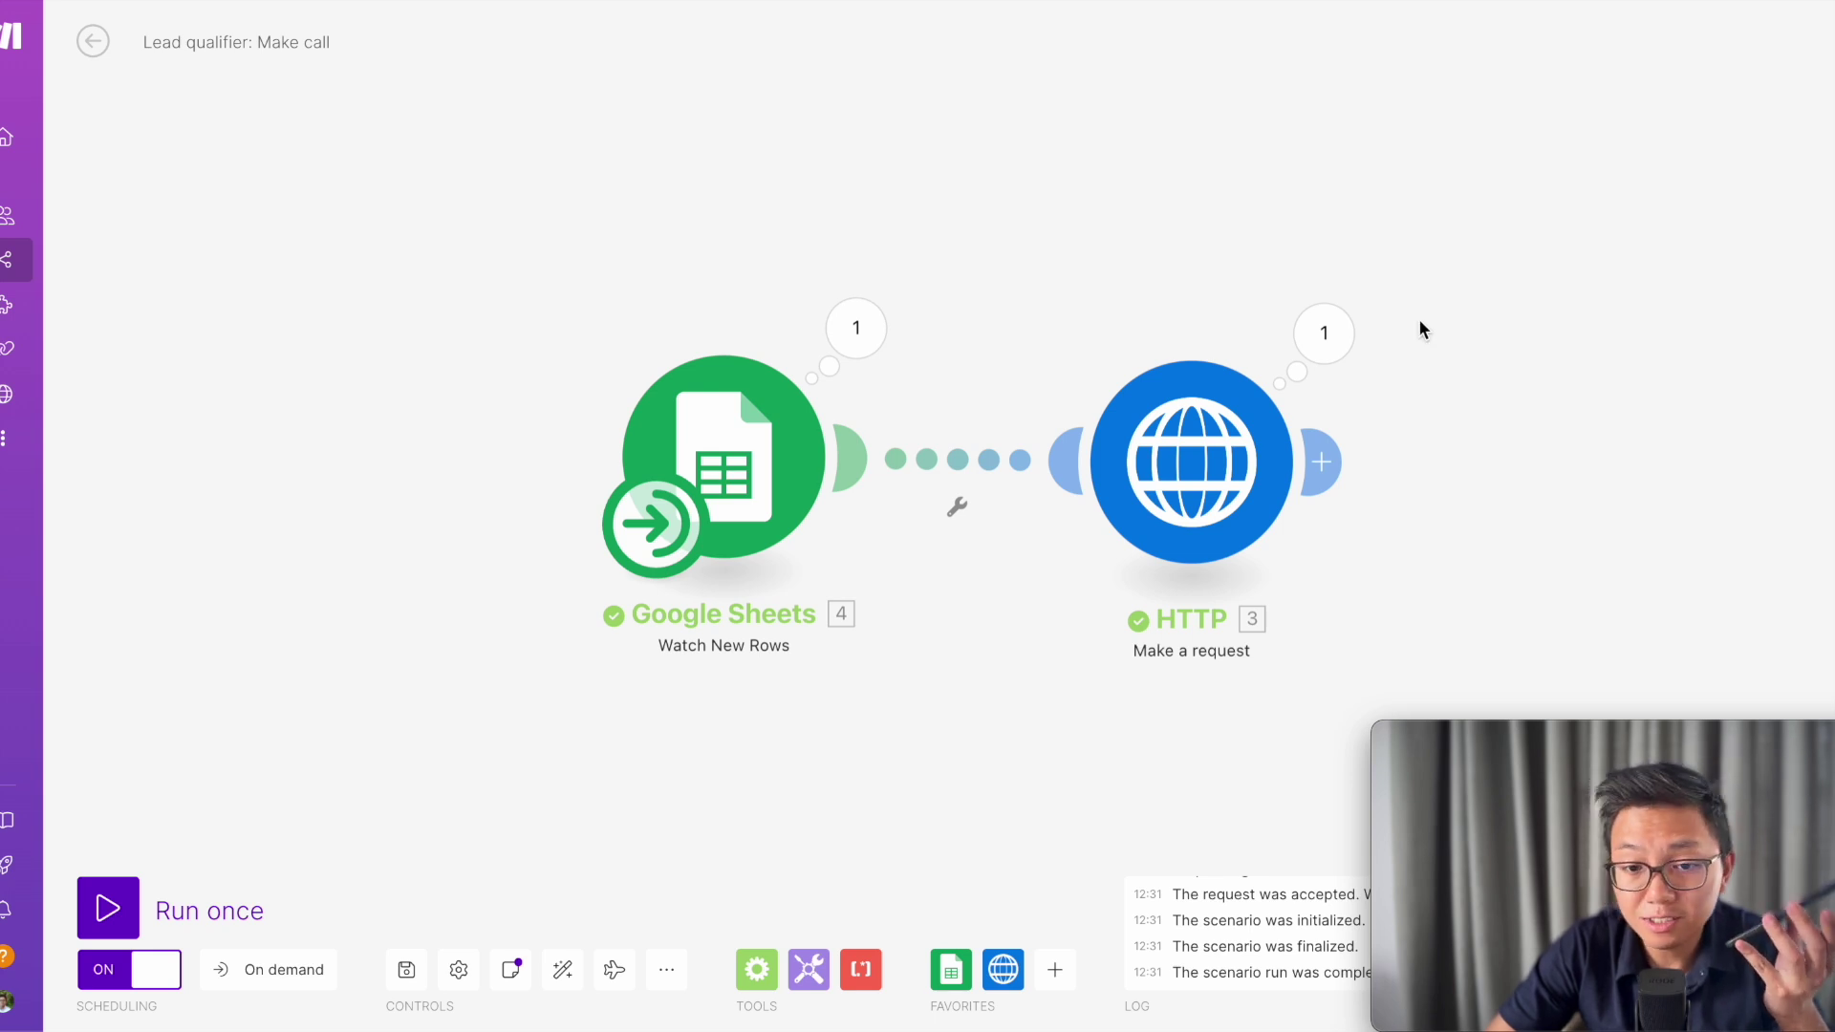
# Review the sheet module's output again, then go to Google Calendar to check the booking
pyautogui.click(865, 342)
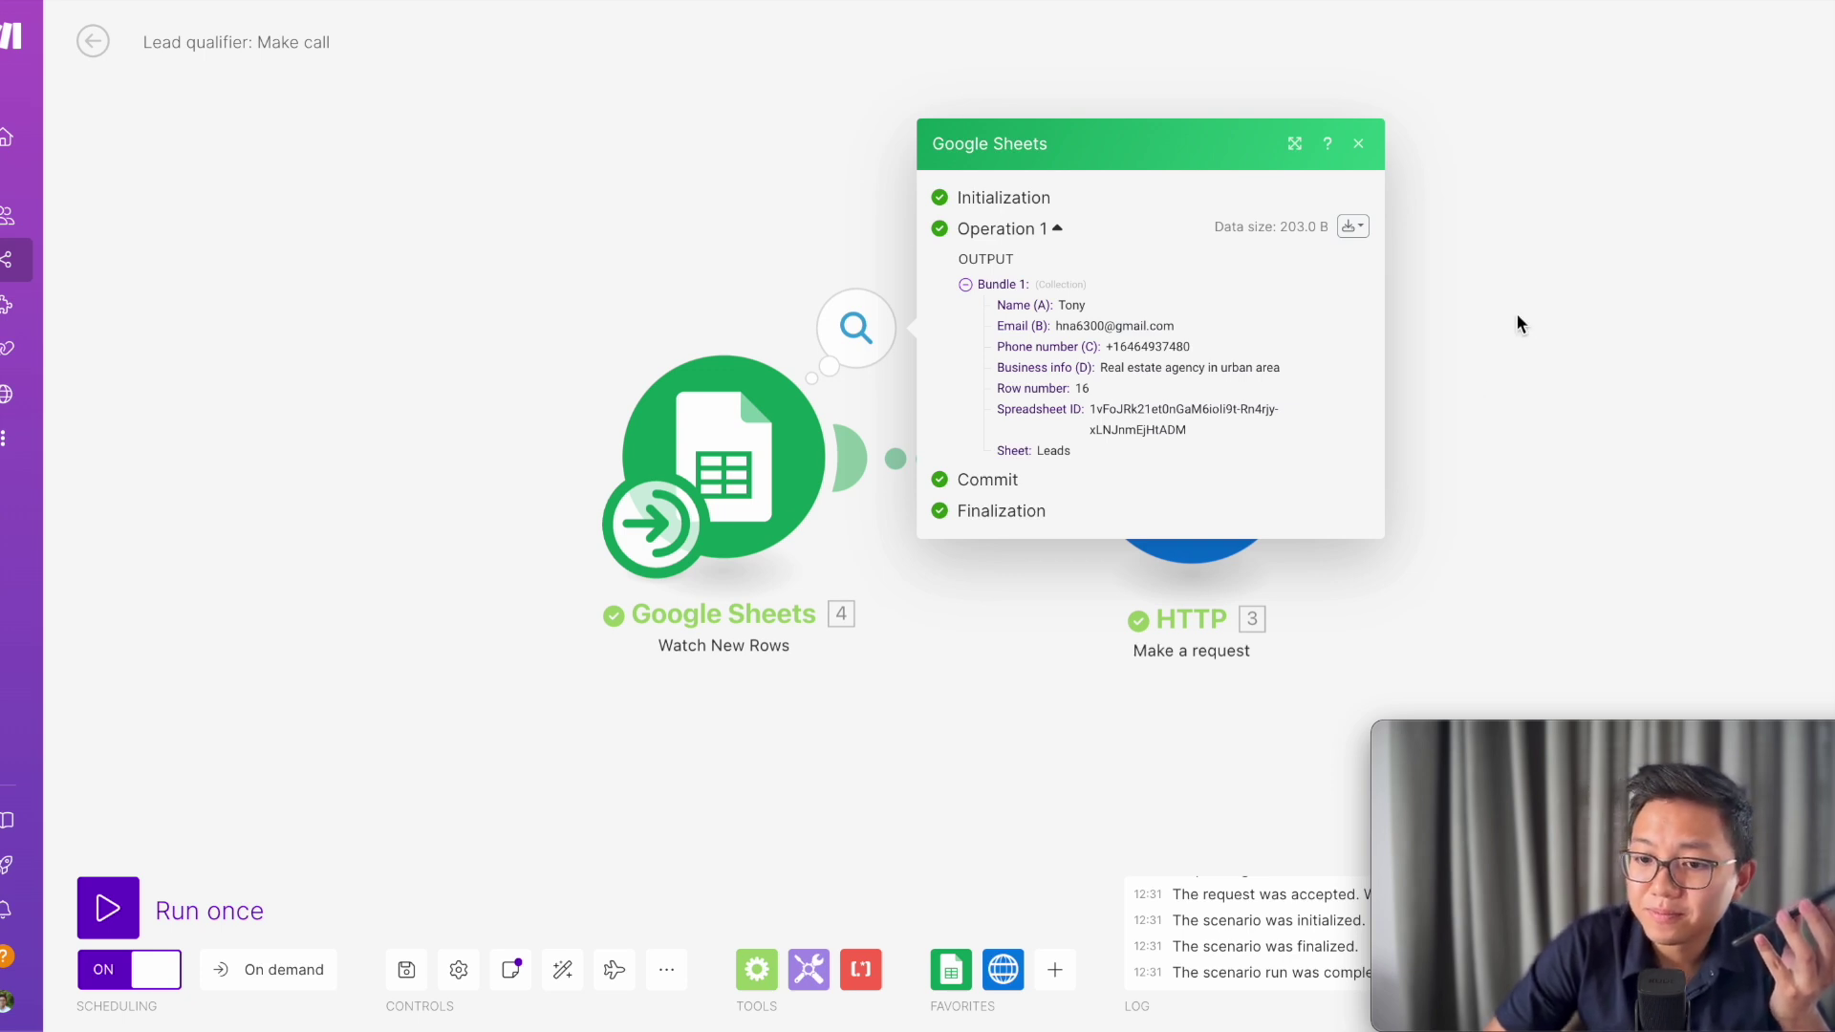
pyautogui.click(1563, 279)
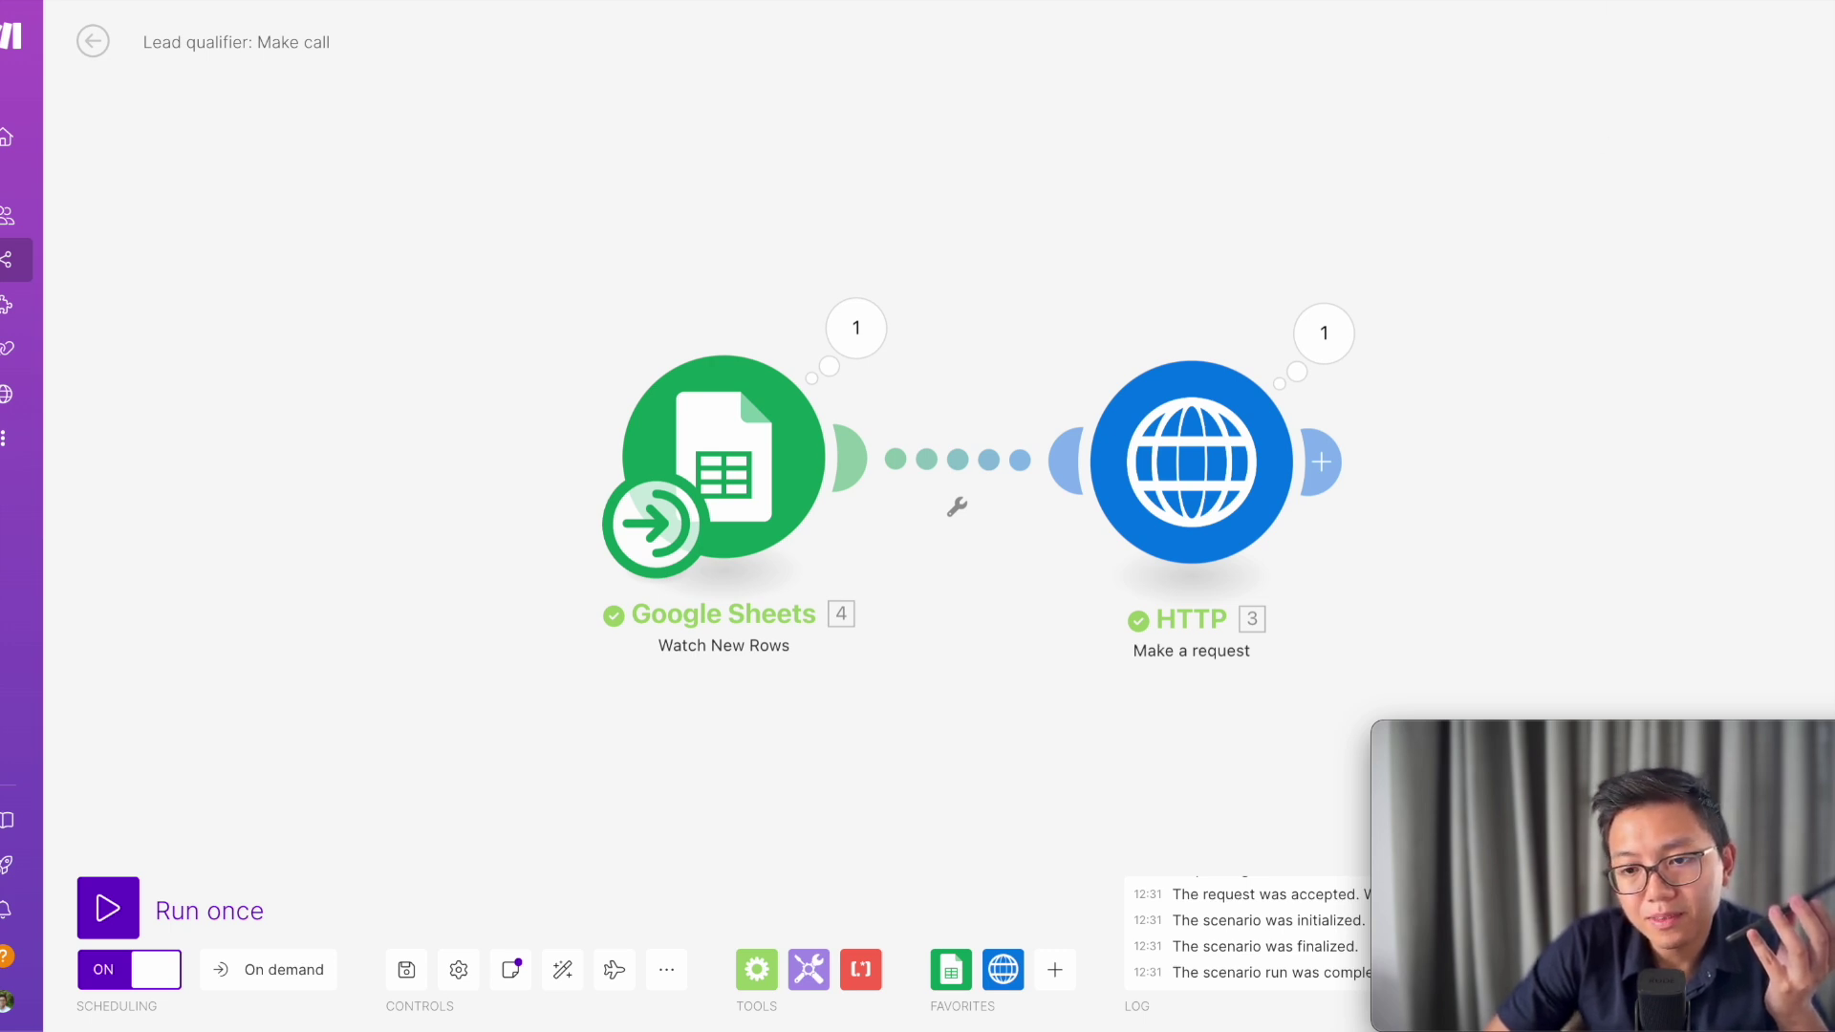
pyautogui.hotkey('ctrl', 'Tab')
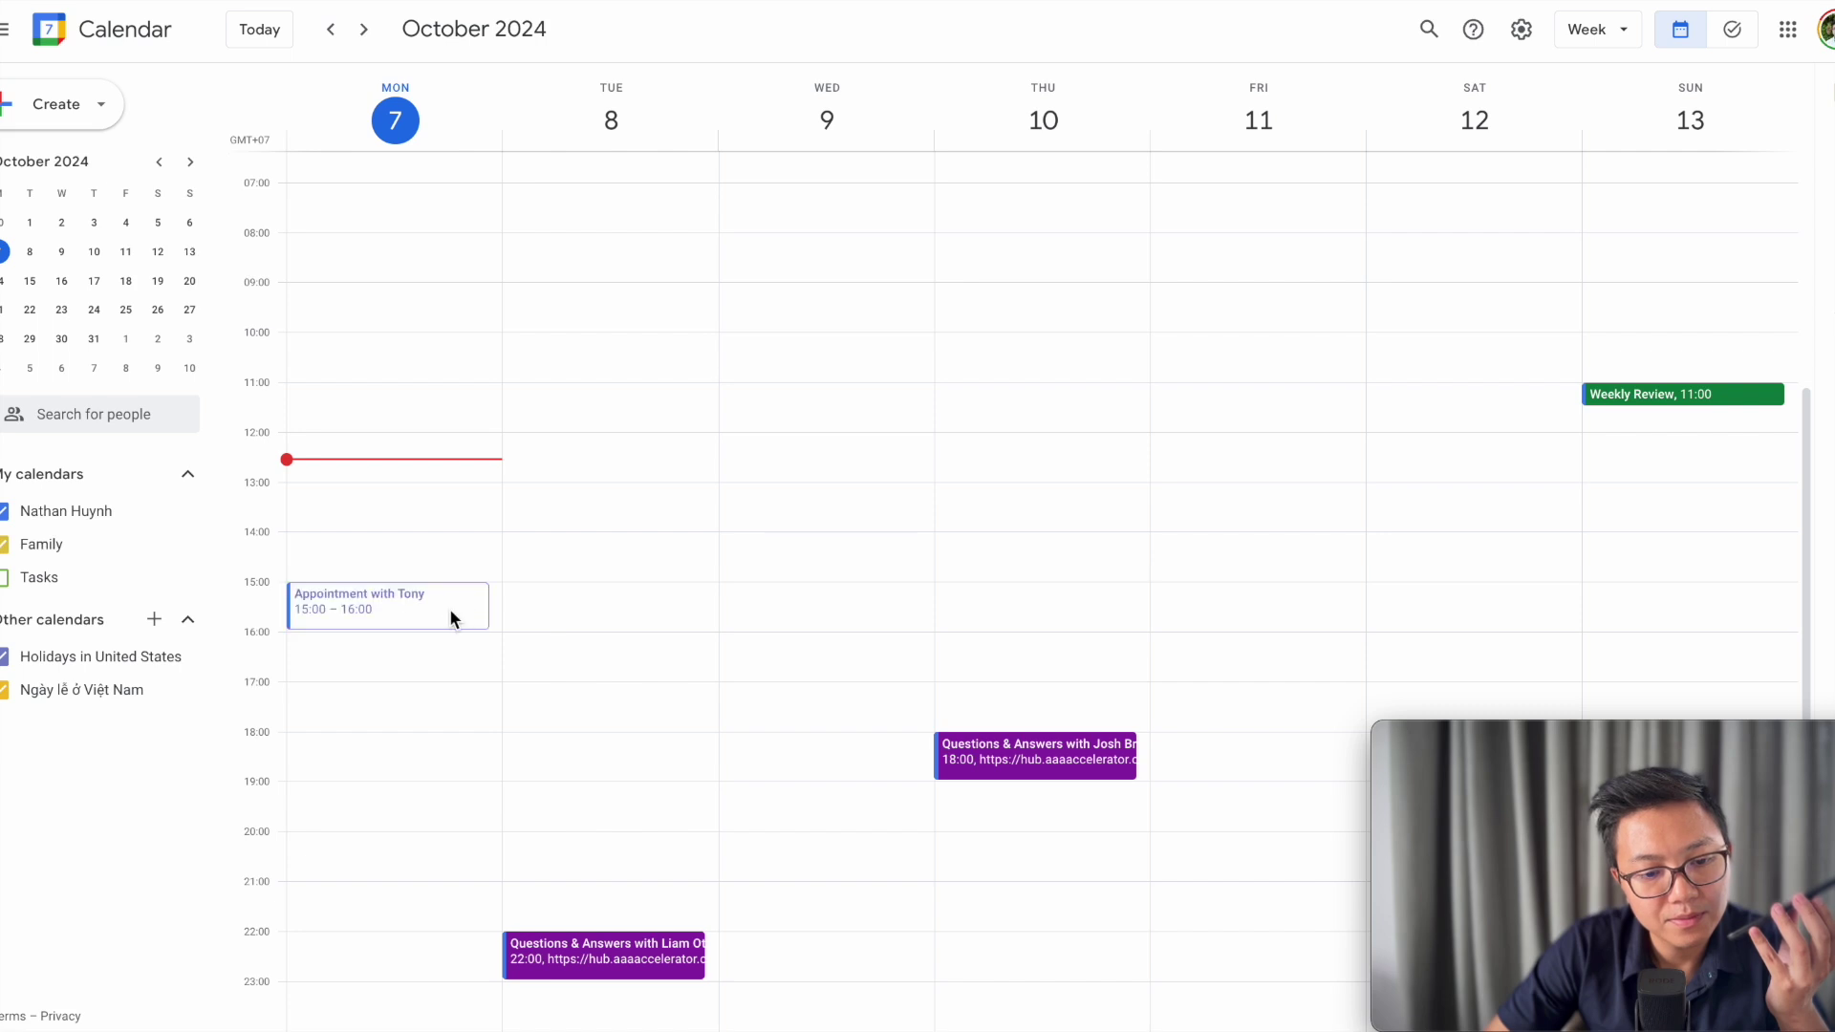
# Inspect the booked Monday 7 October 15:00–16:00 appointment, then head back through Sheets and Make
pyautogui.click(449, 608)
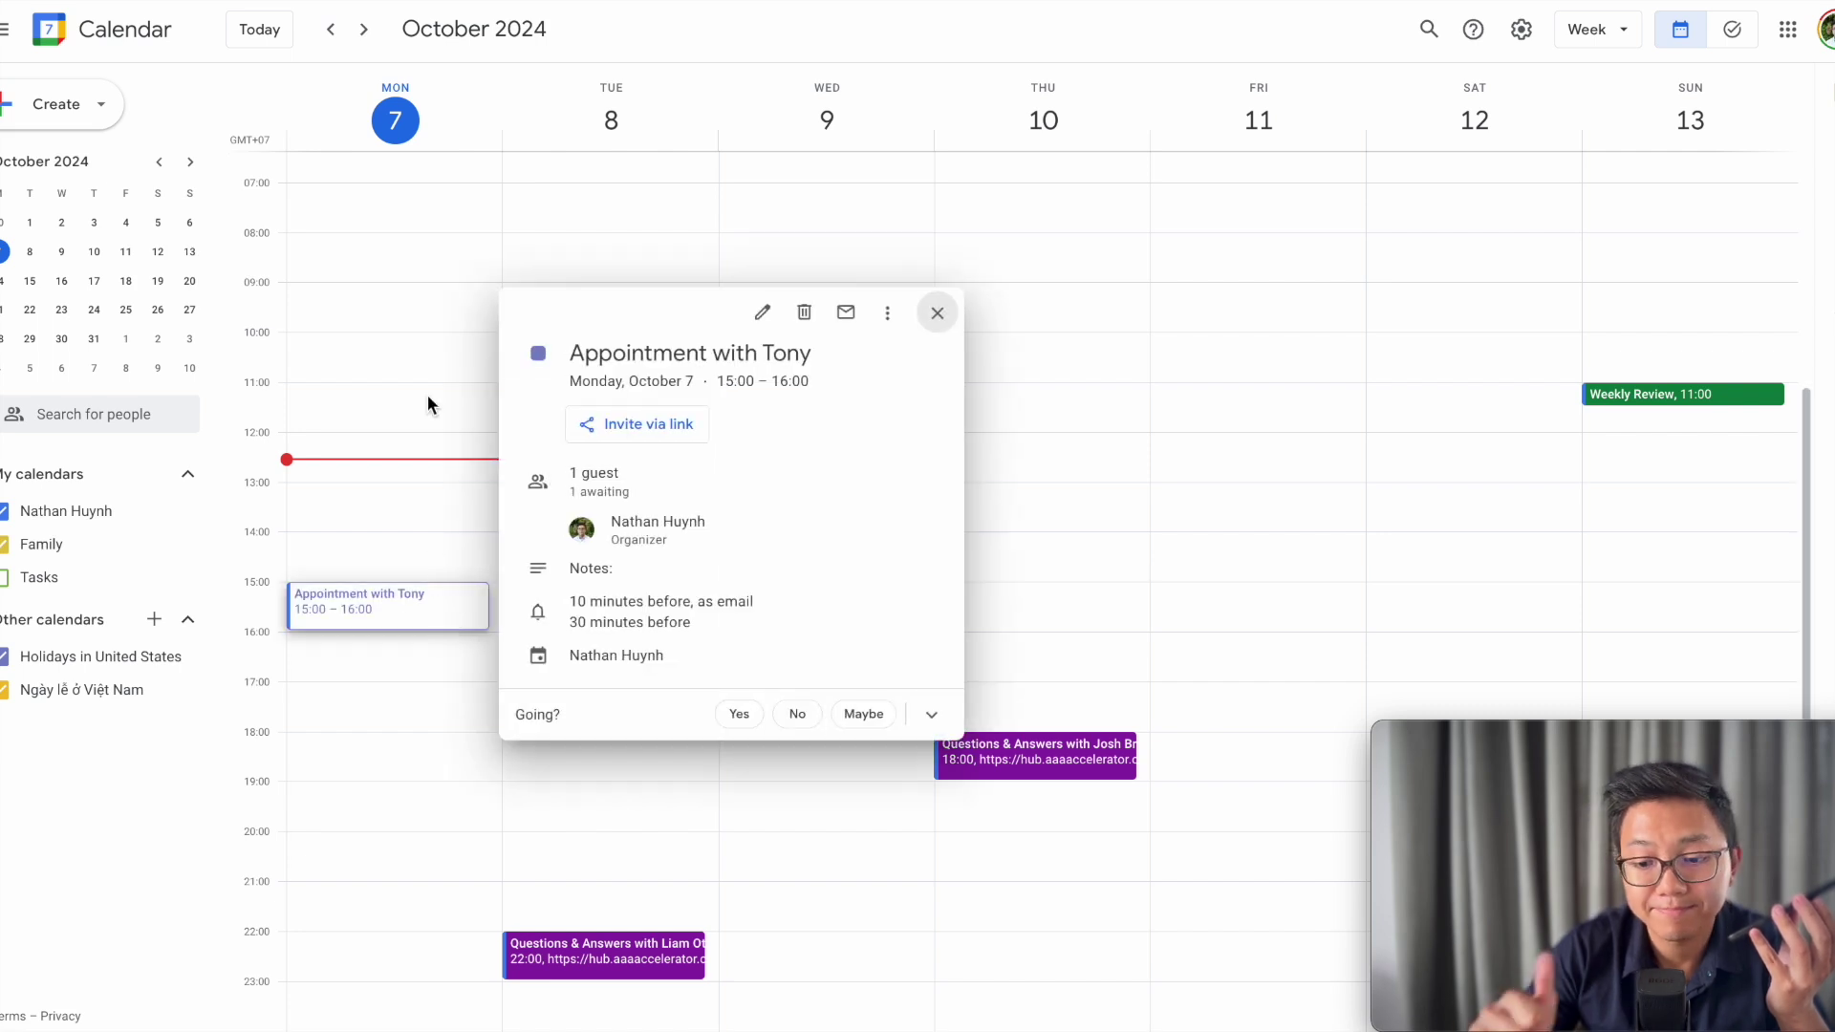
pyautogui.click(755, 189)
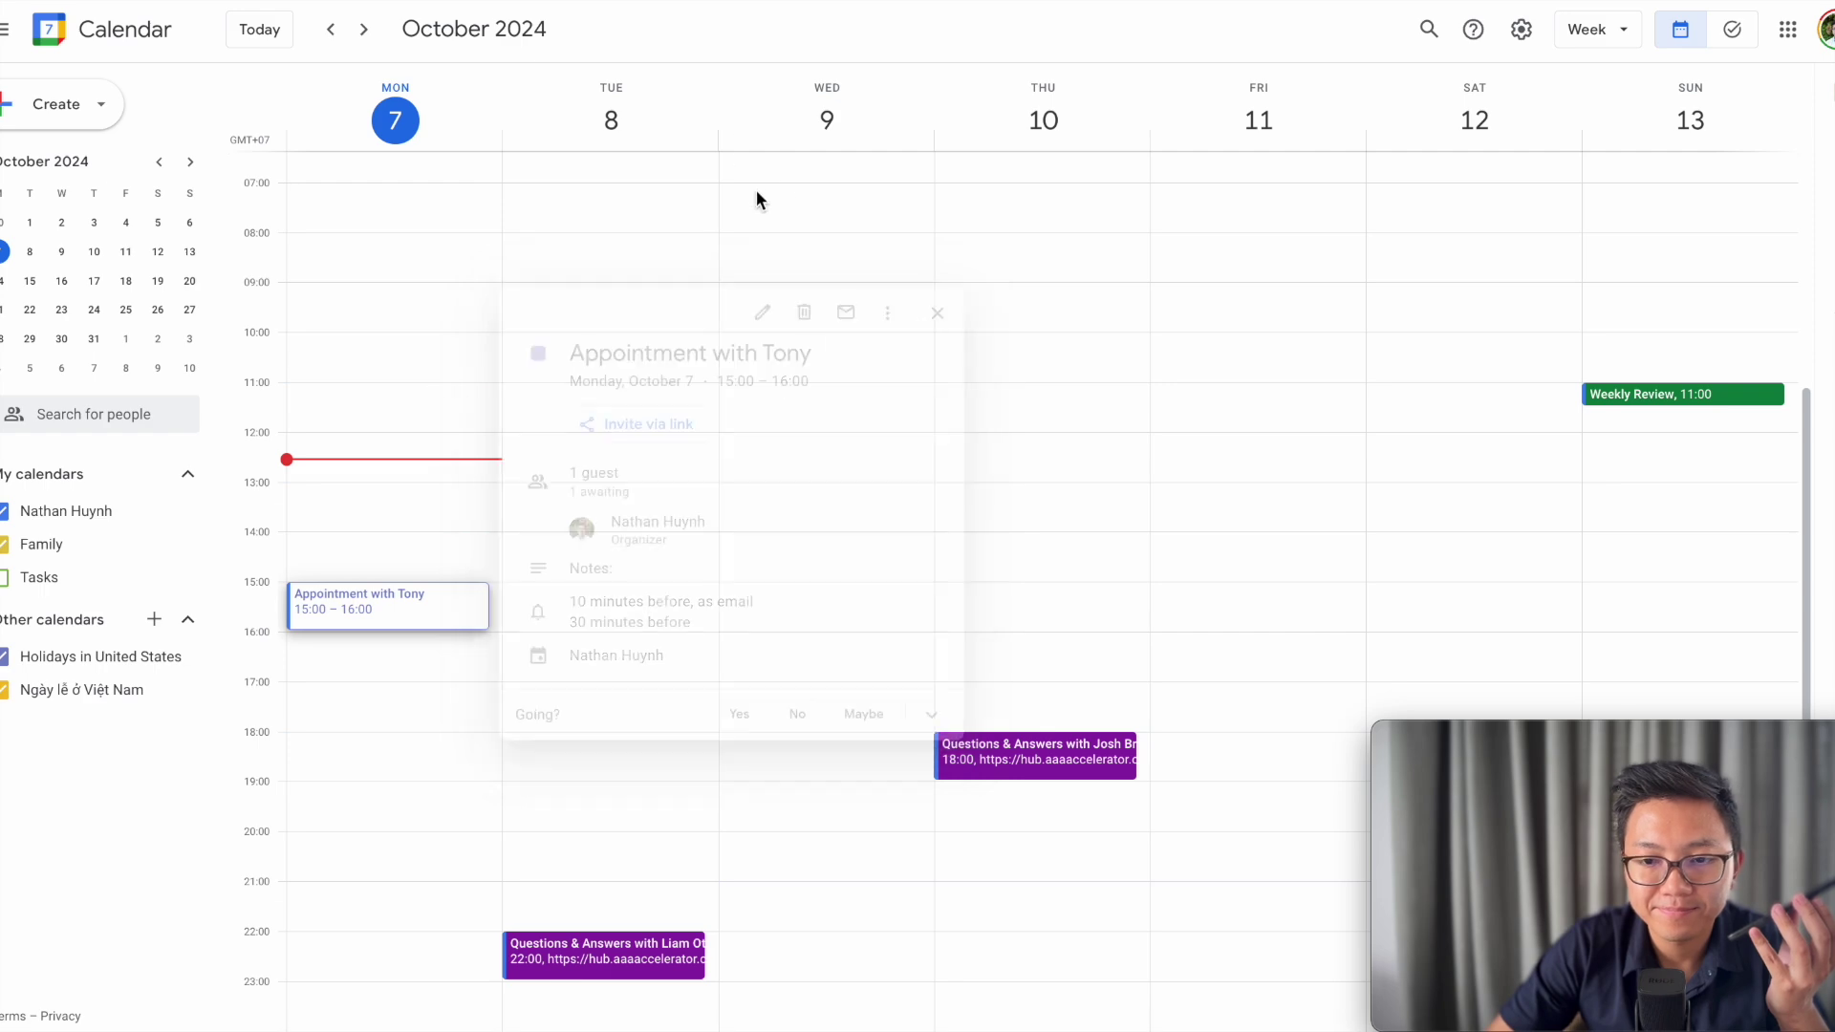
pyautogui.hotkey('ctrl', 'Tab')
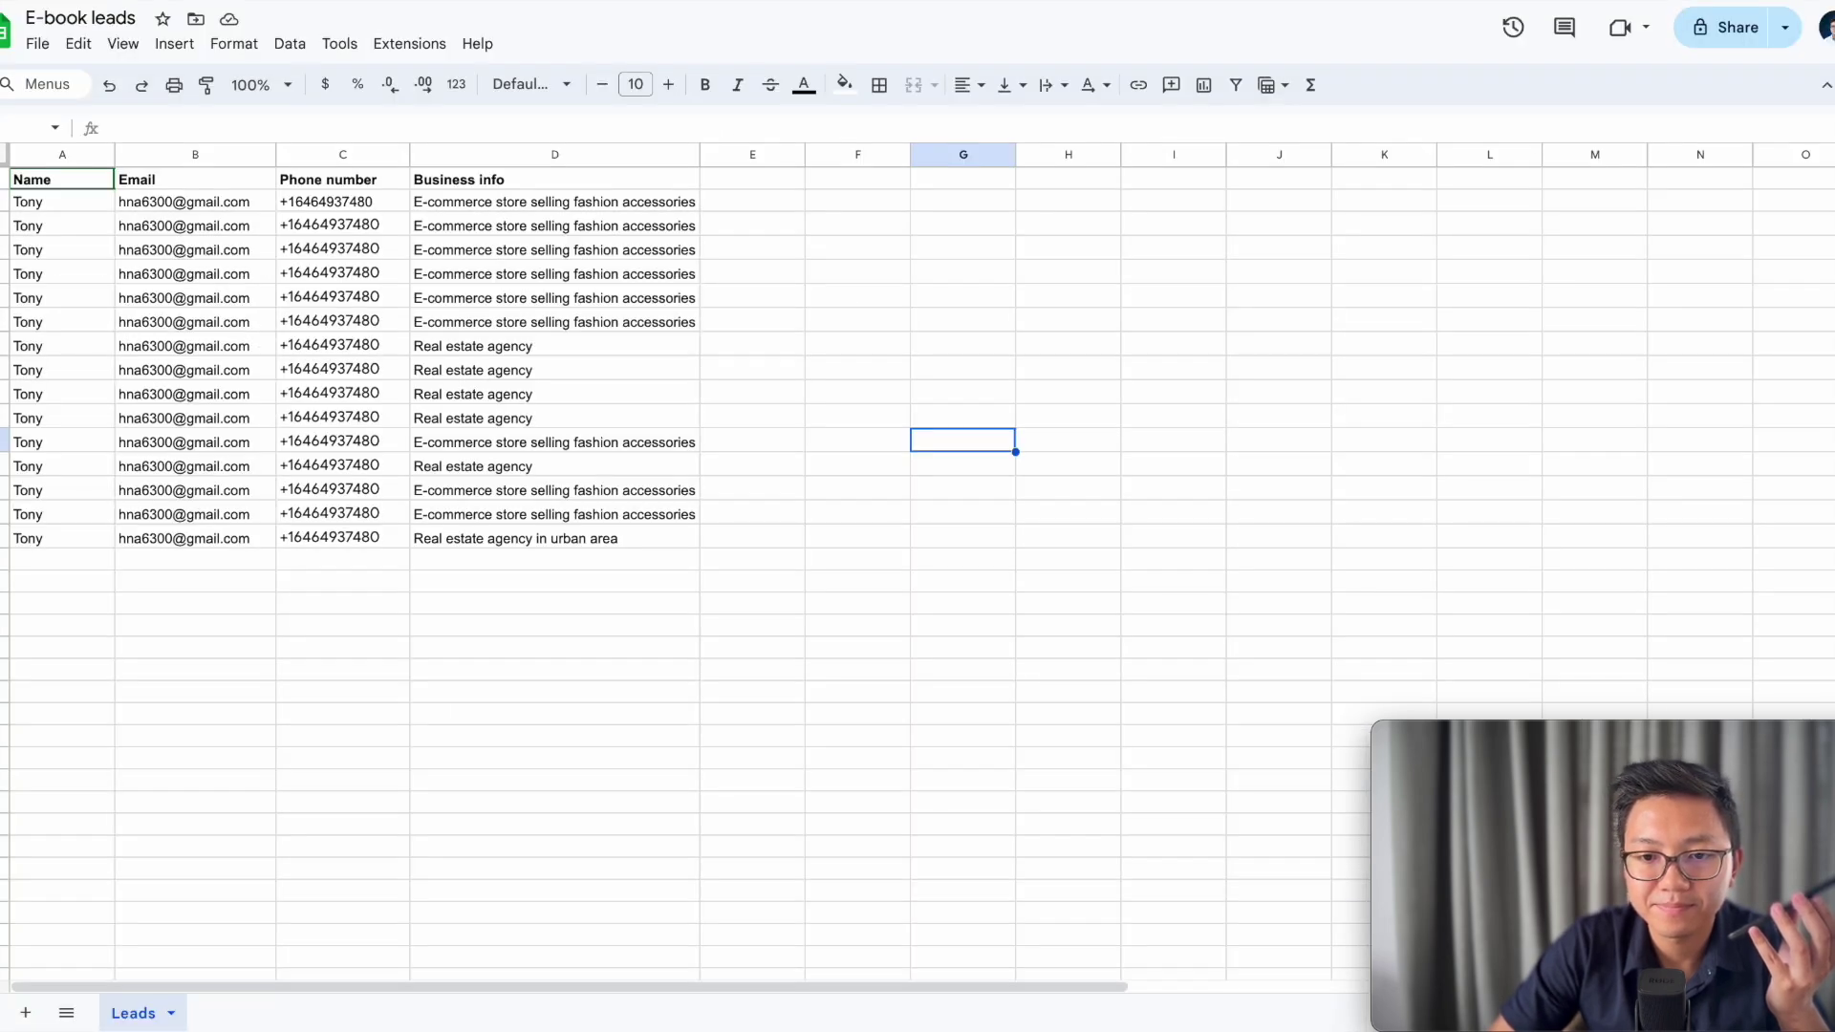
pyautogui.hotkey('ctrl', 'Tab')
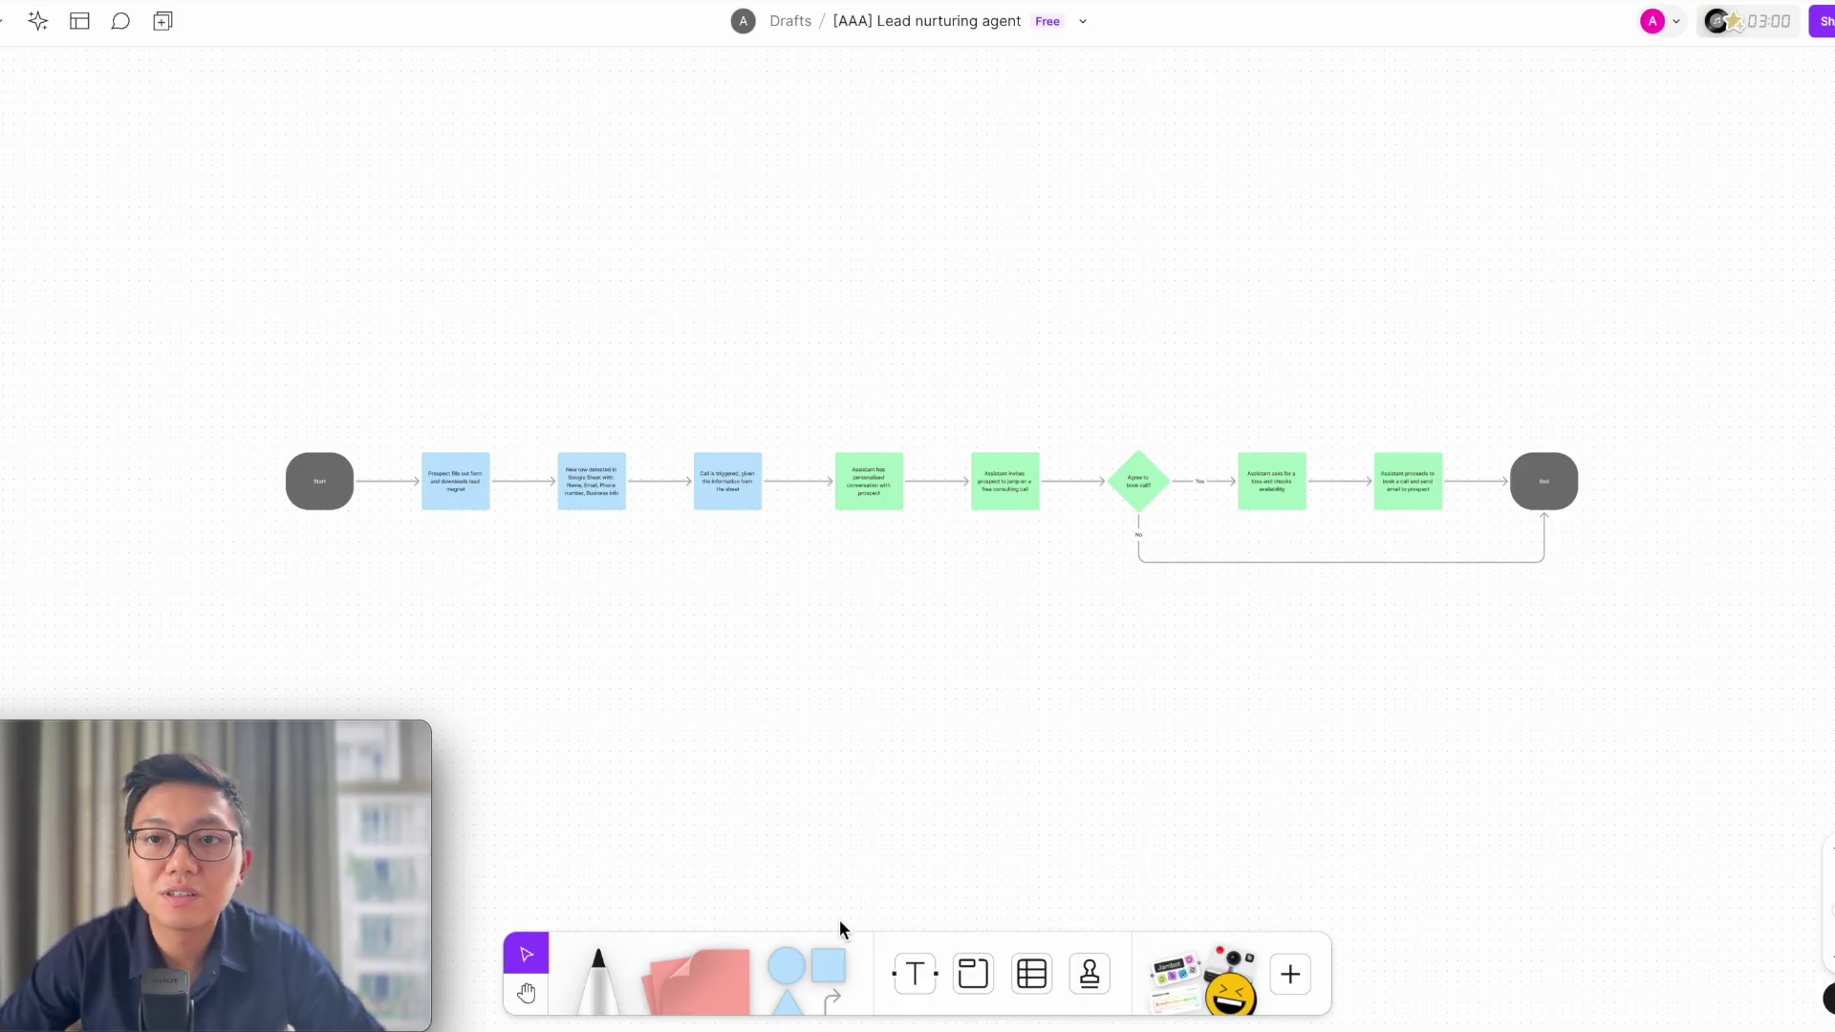
pyautogui.scroll(5, 398, 444)
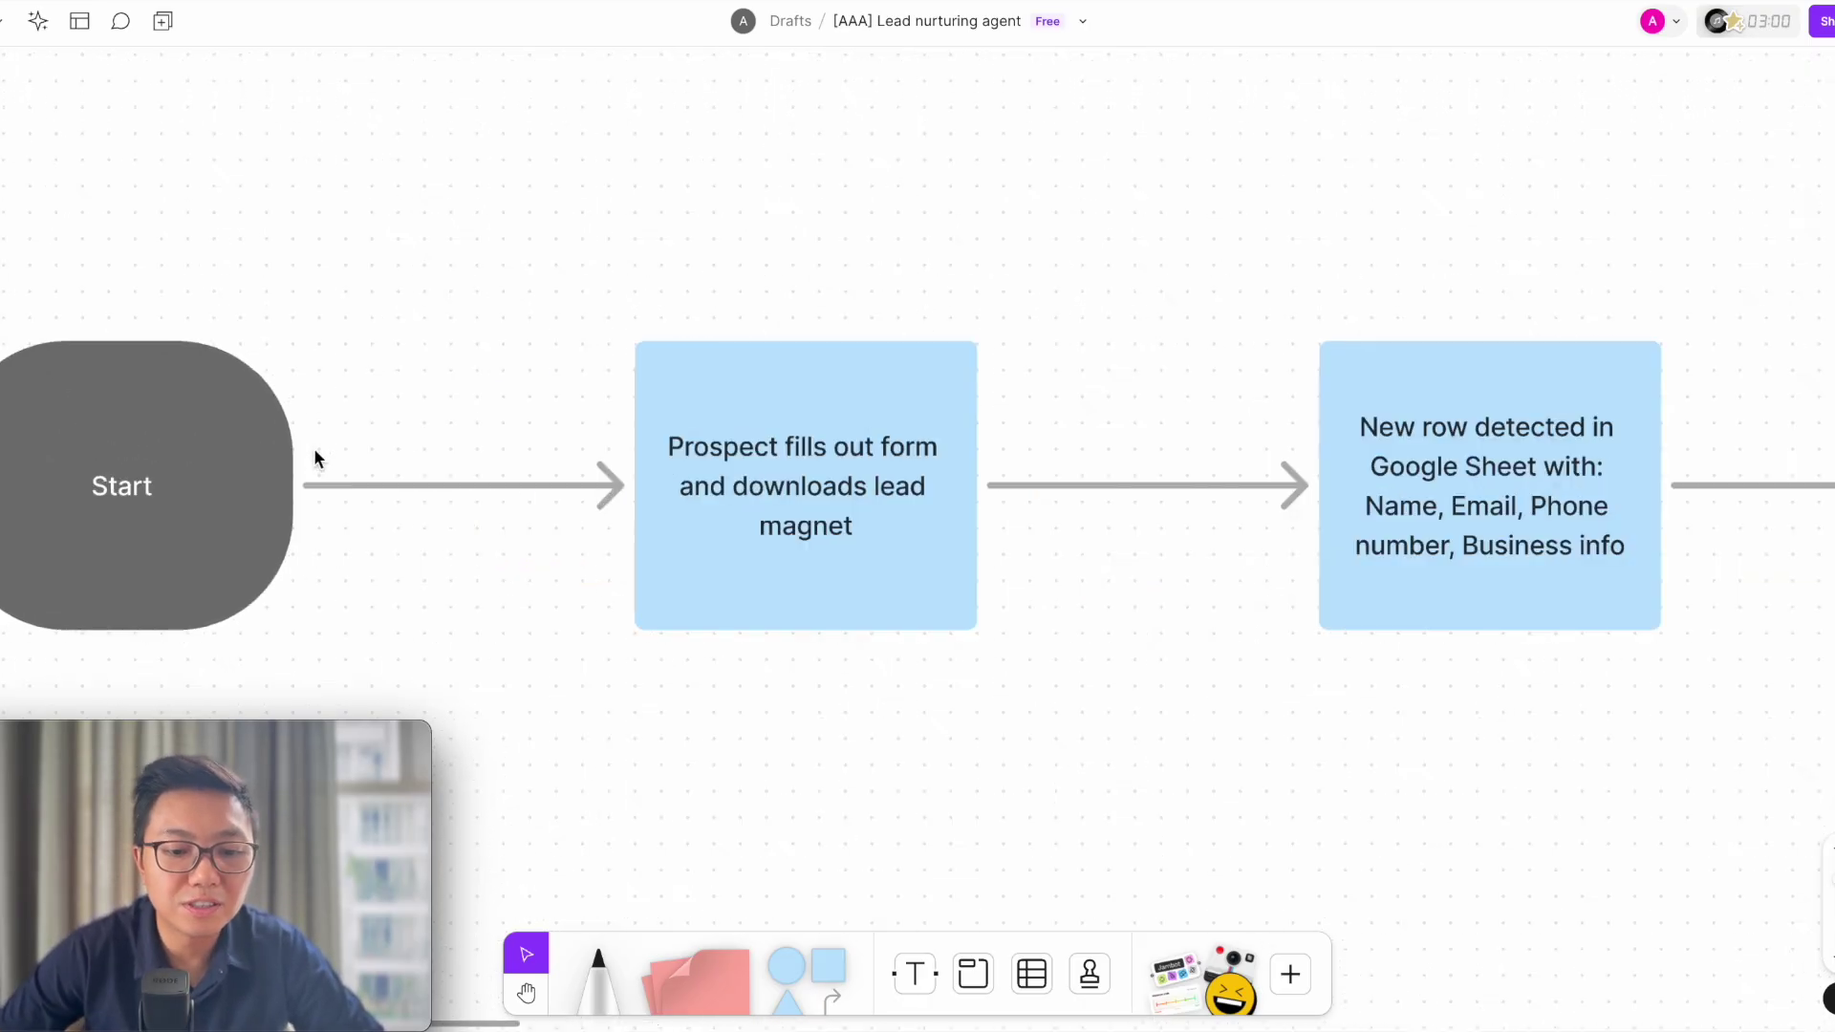
pyautogui.scroll(-2, 652, 602)
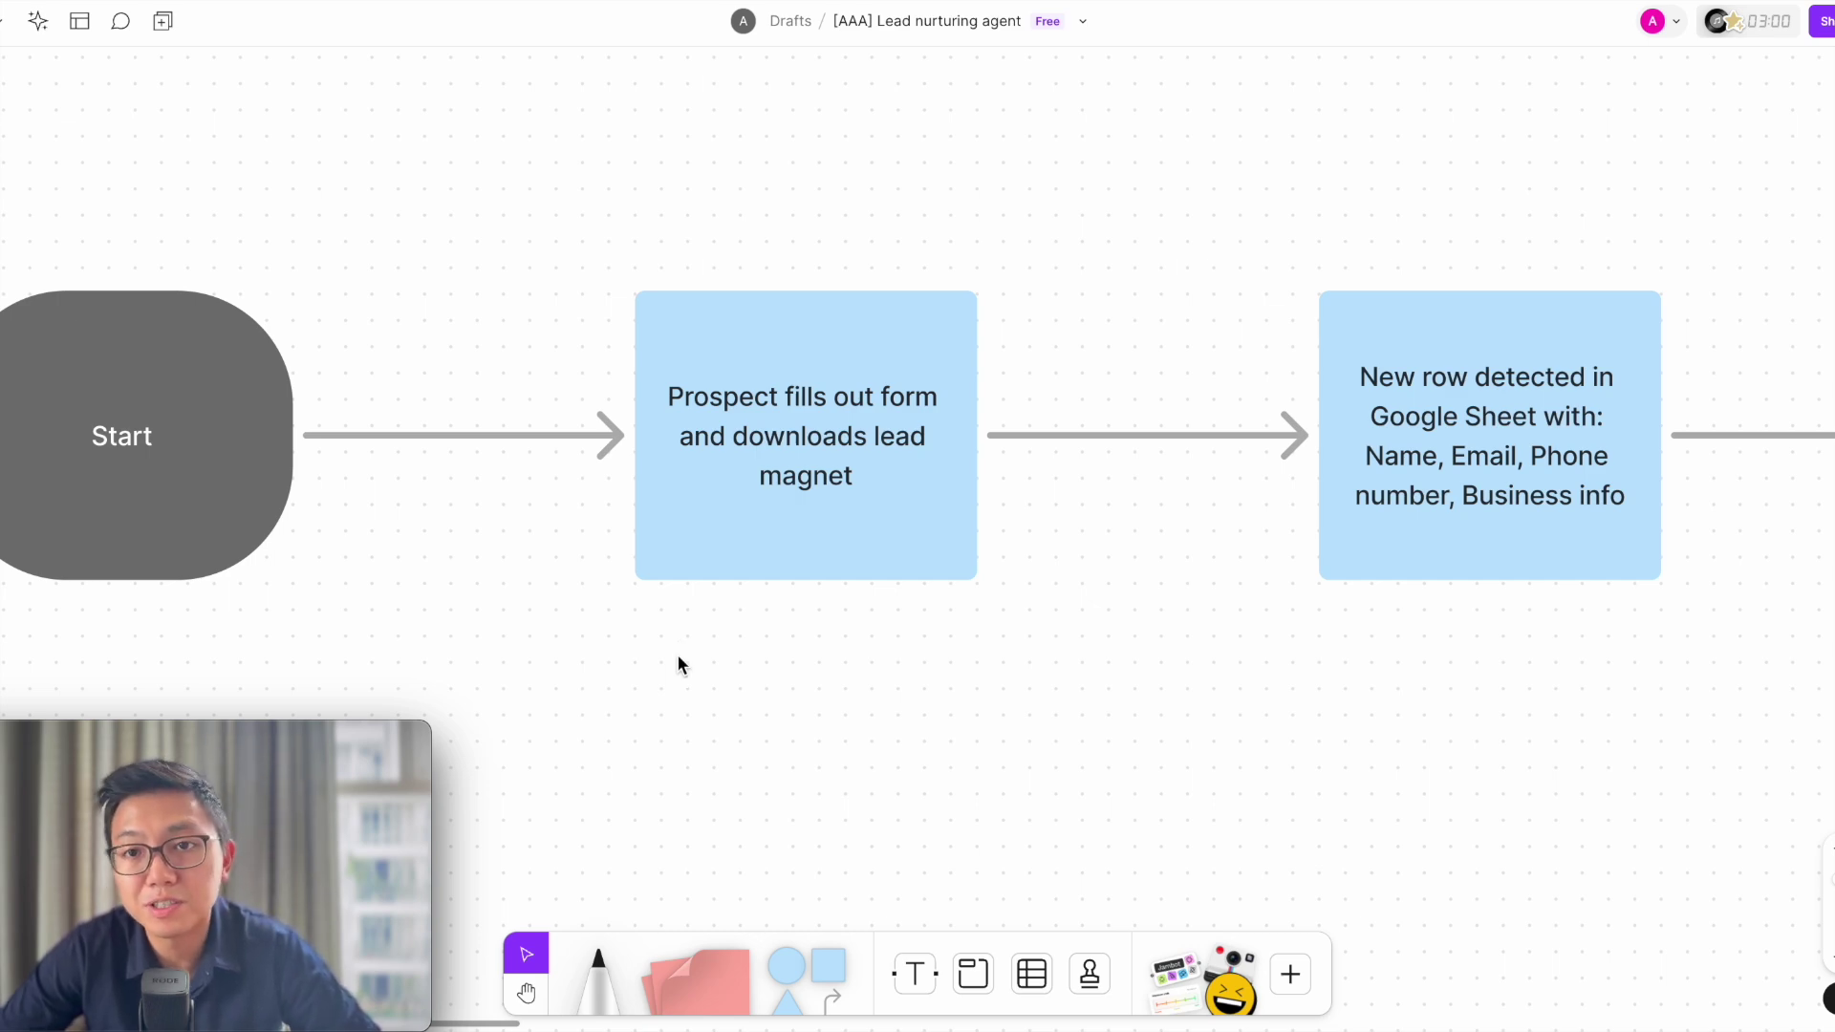
pyautogui.hscroll(2, 678, 664)
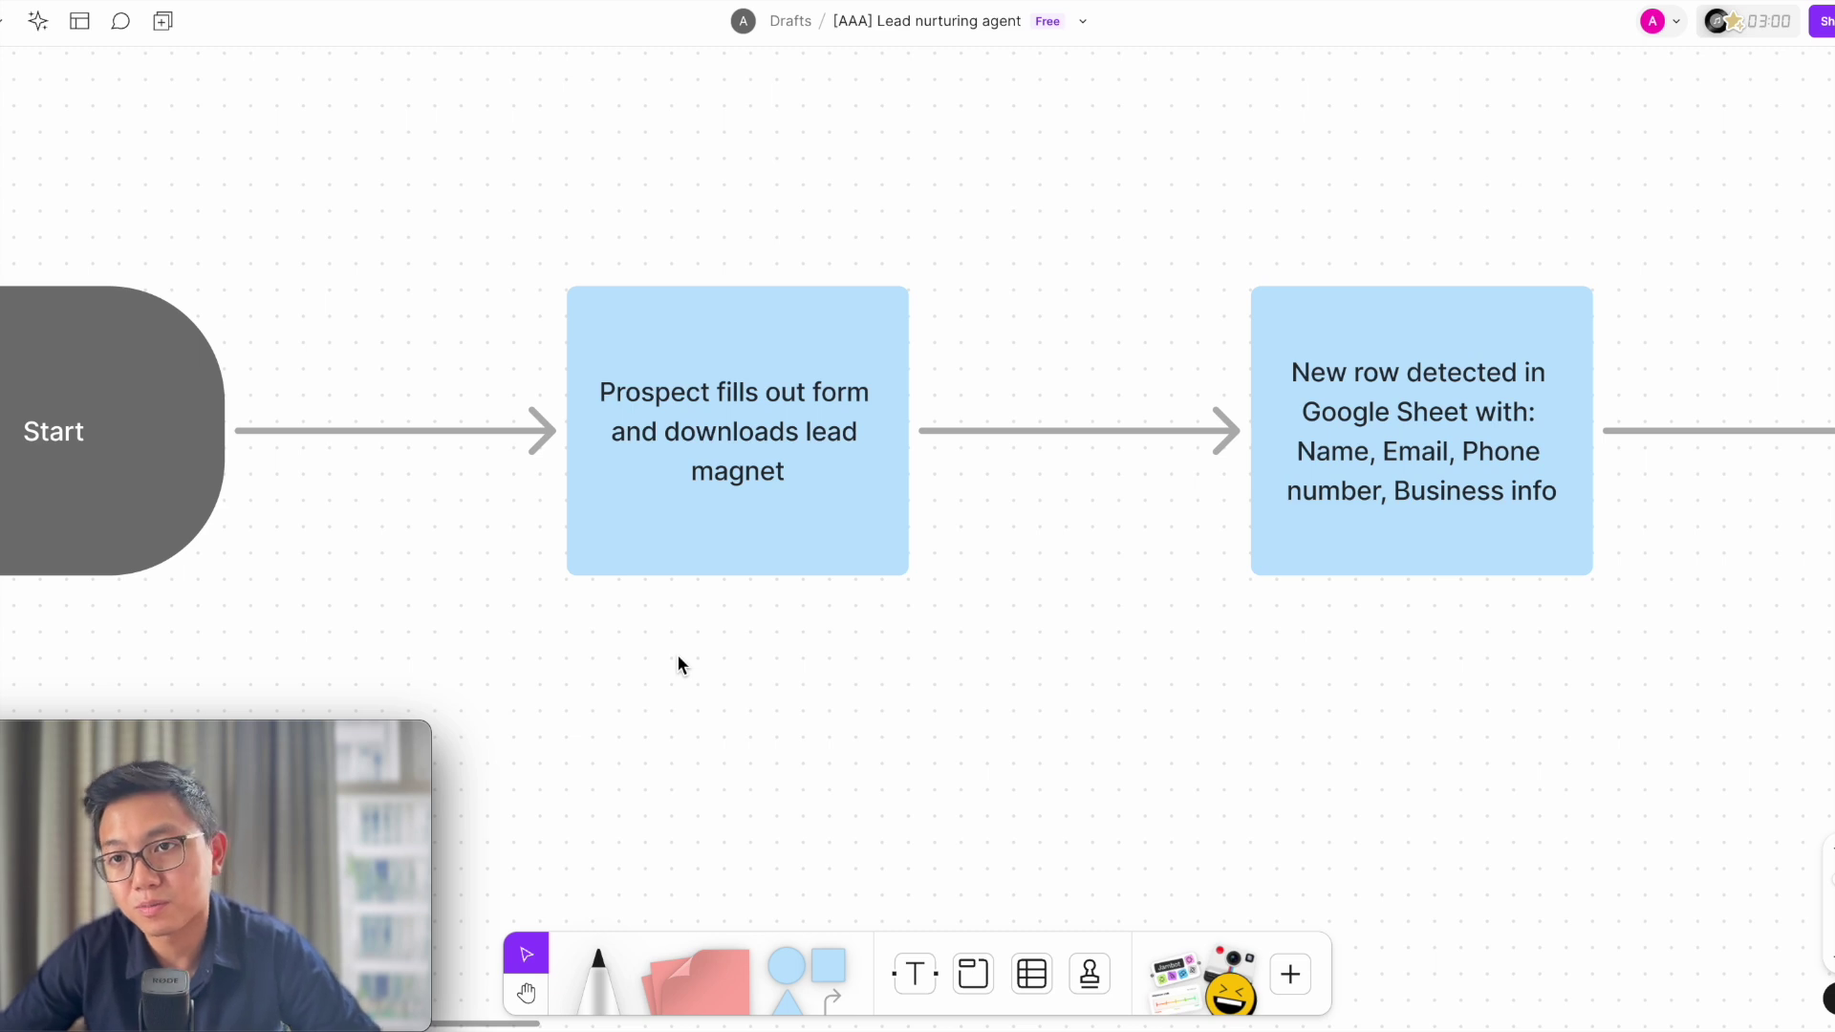
pyautogui.hscroll(10, 677, 654)
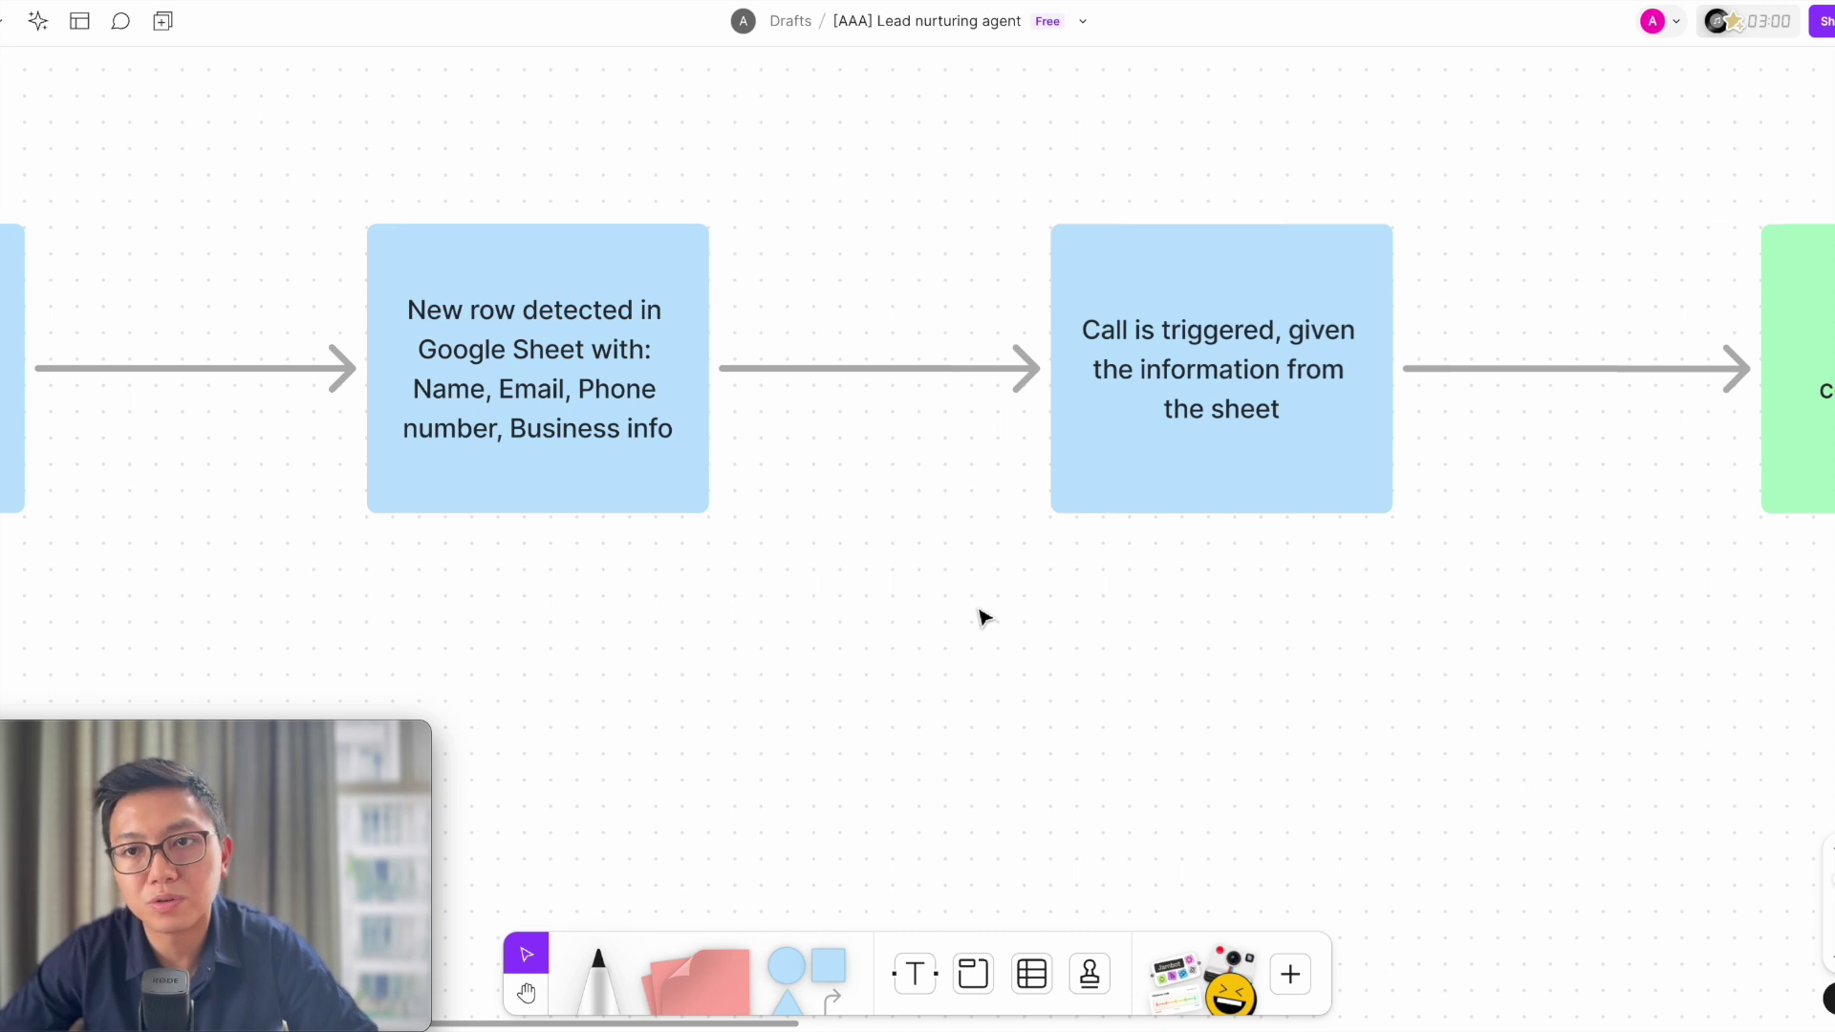
pyautogui.hscroll(10, 985, 617)
pyautogui.click(1204, 450)
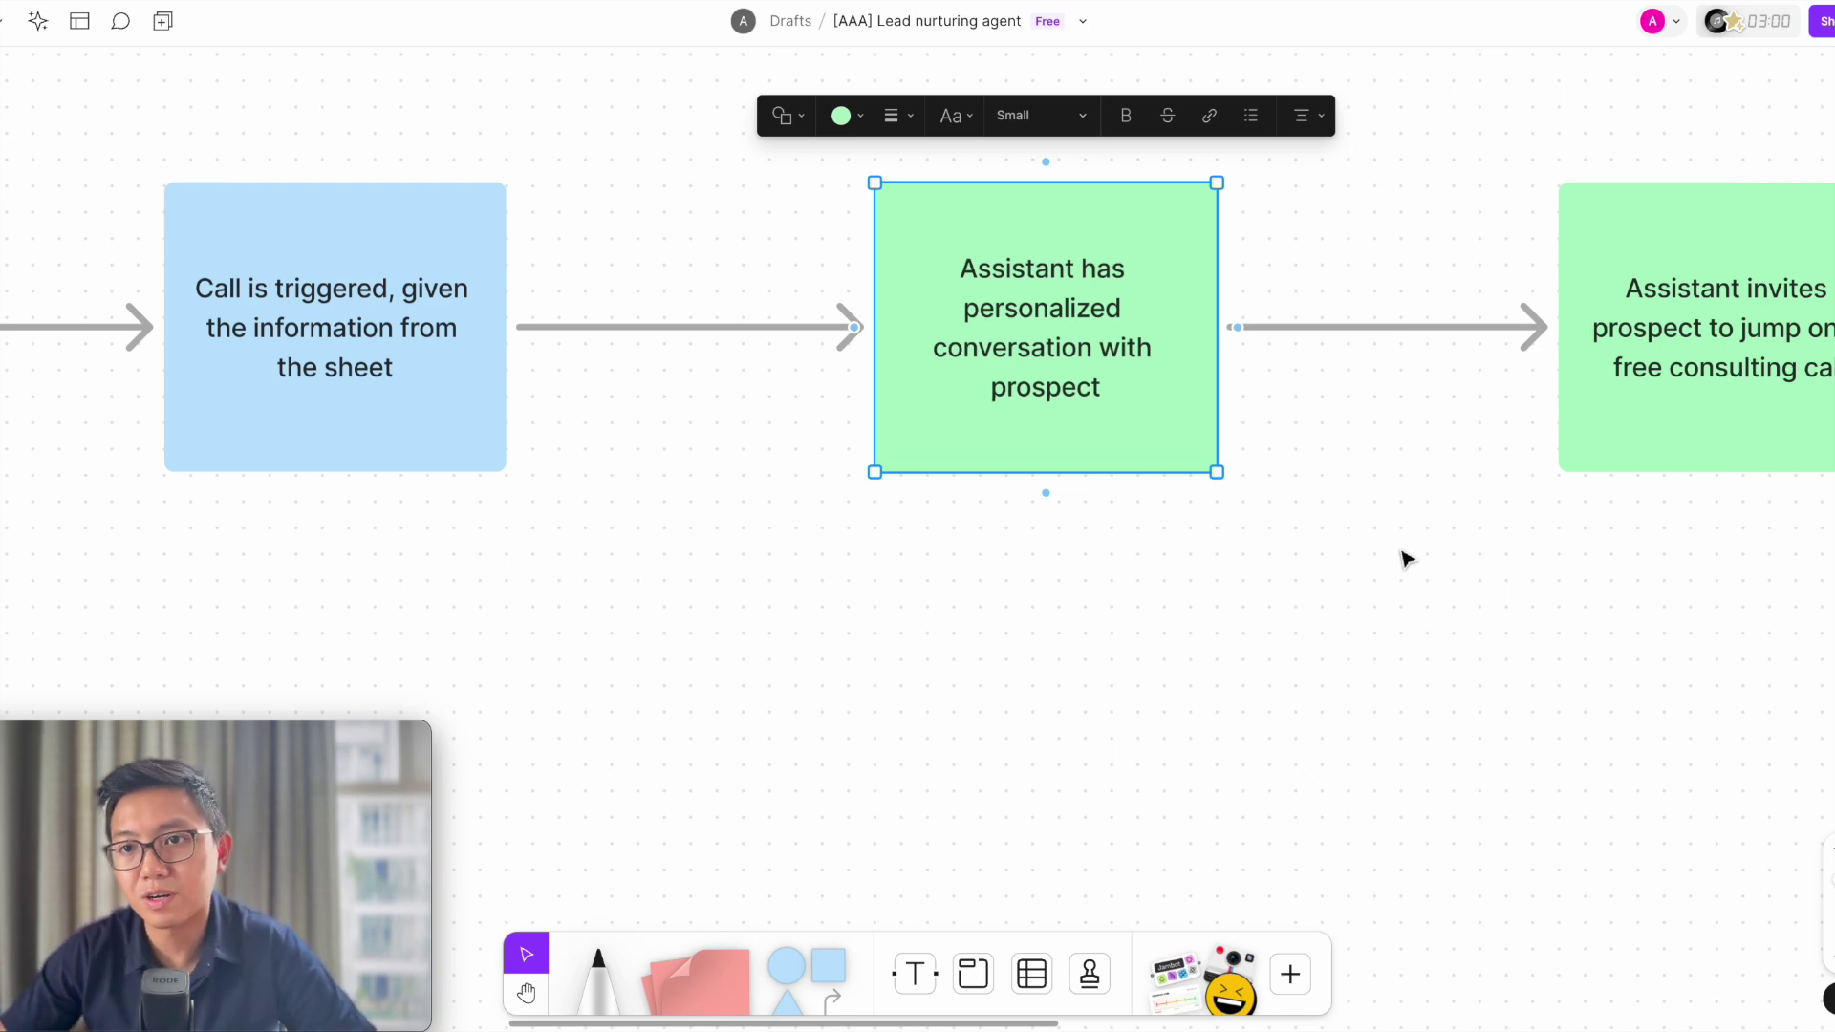
pyautogui.hscroll(5, 1405, 559)
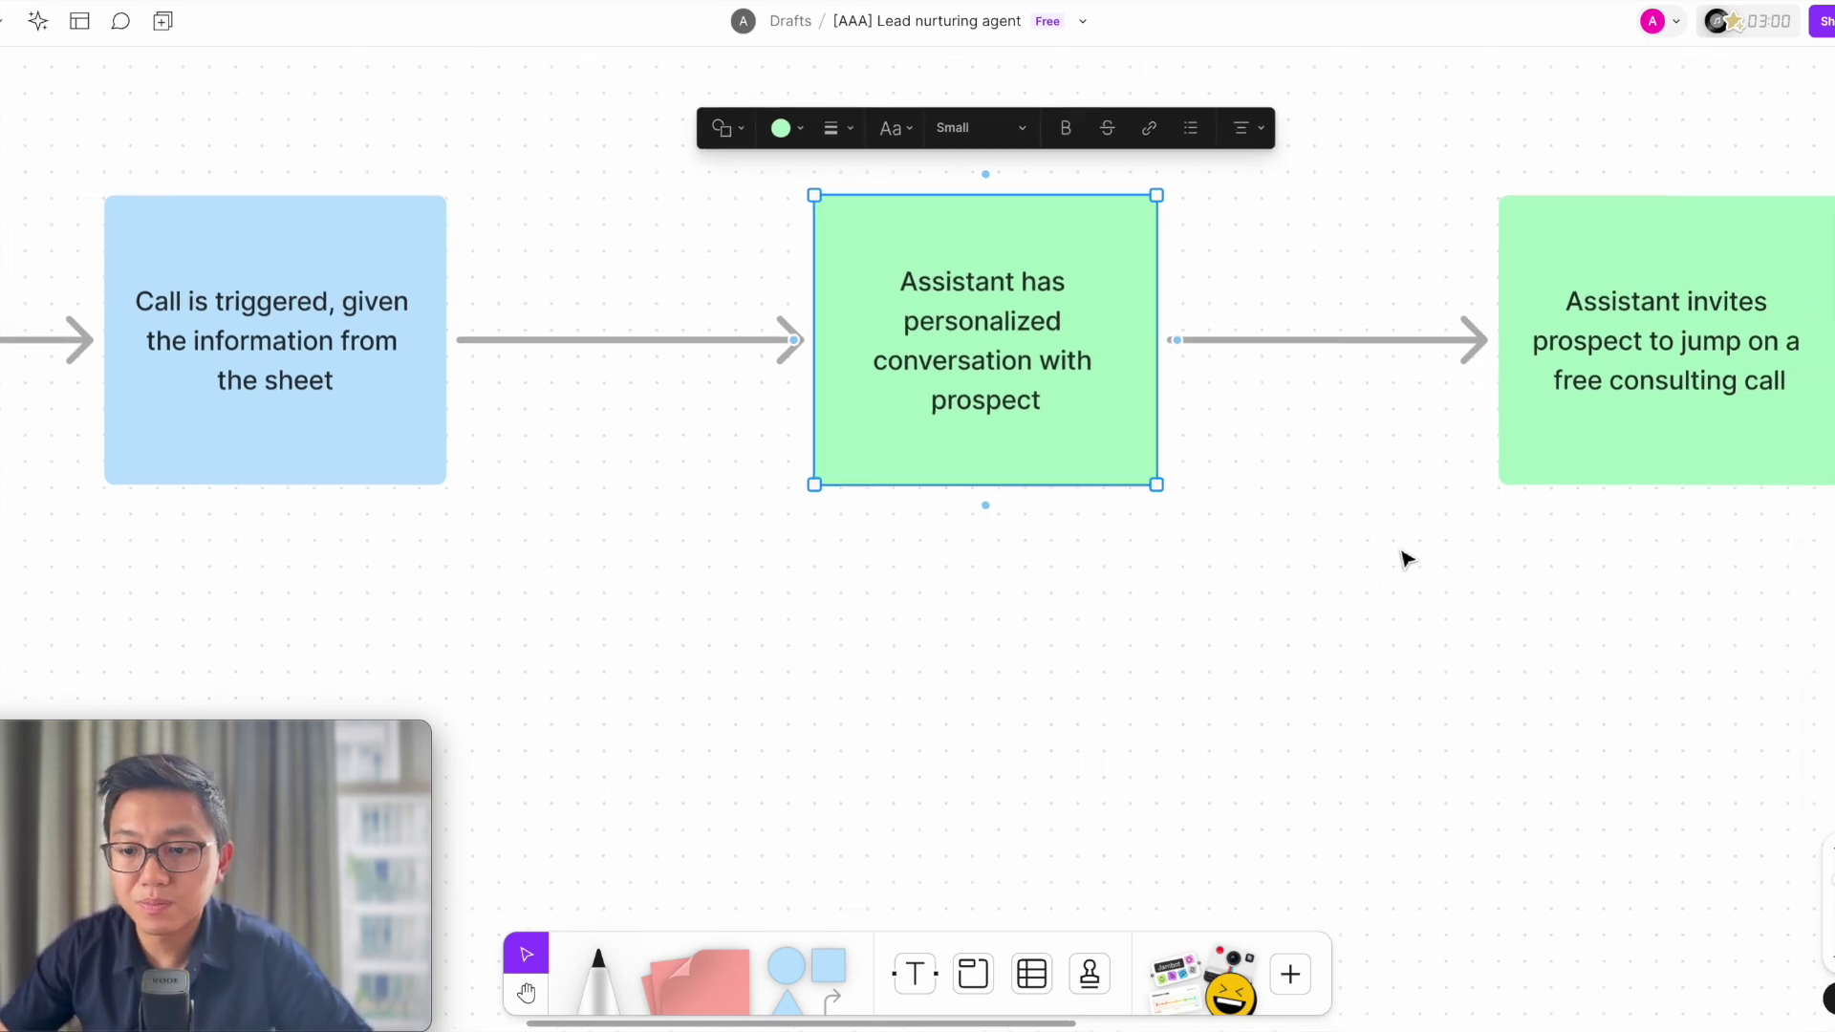
pyautogui.click(1384, 516)
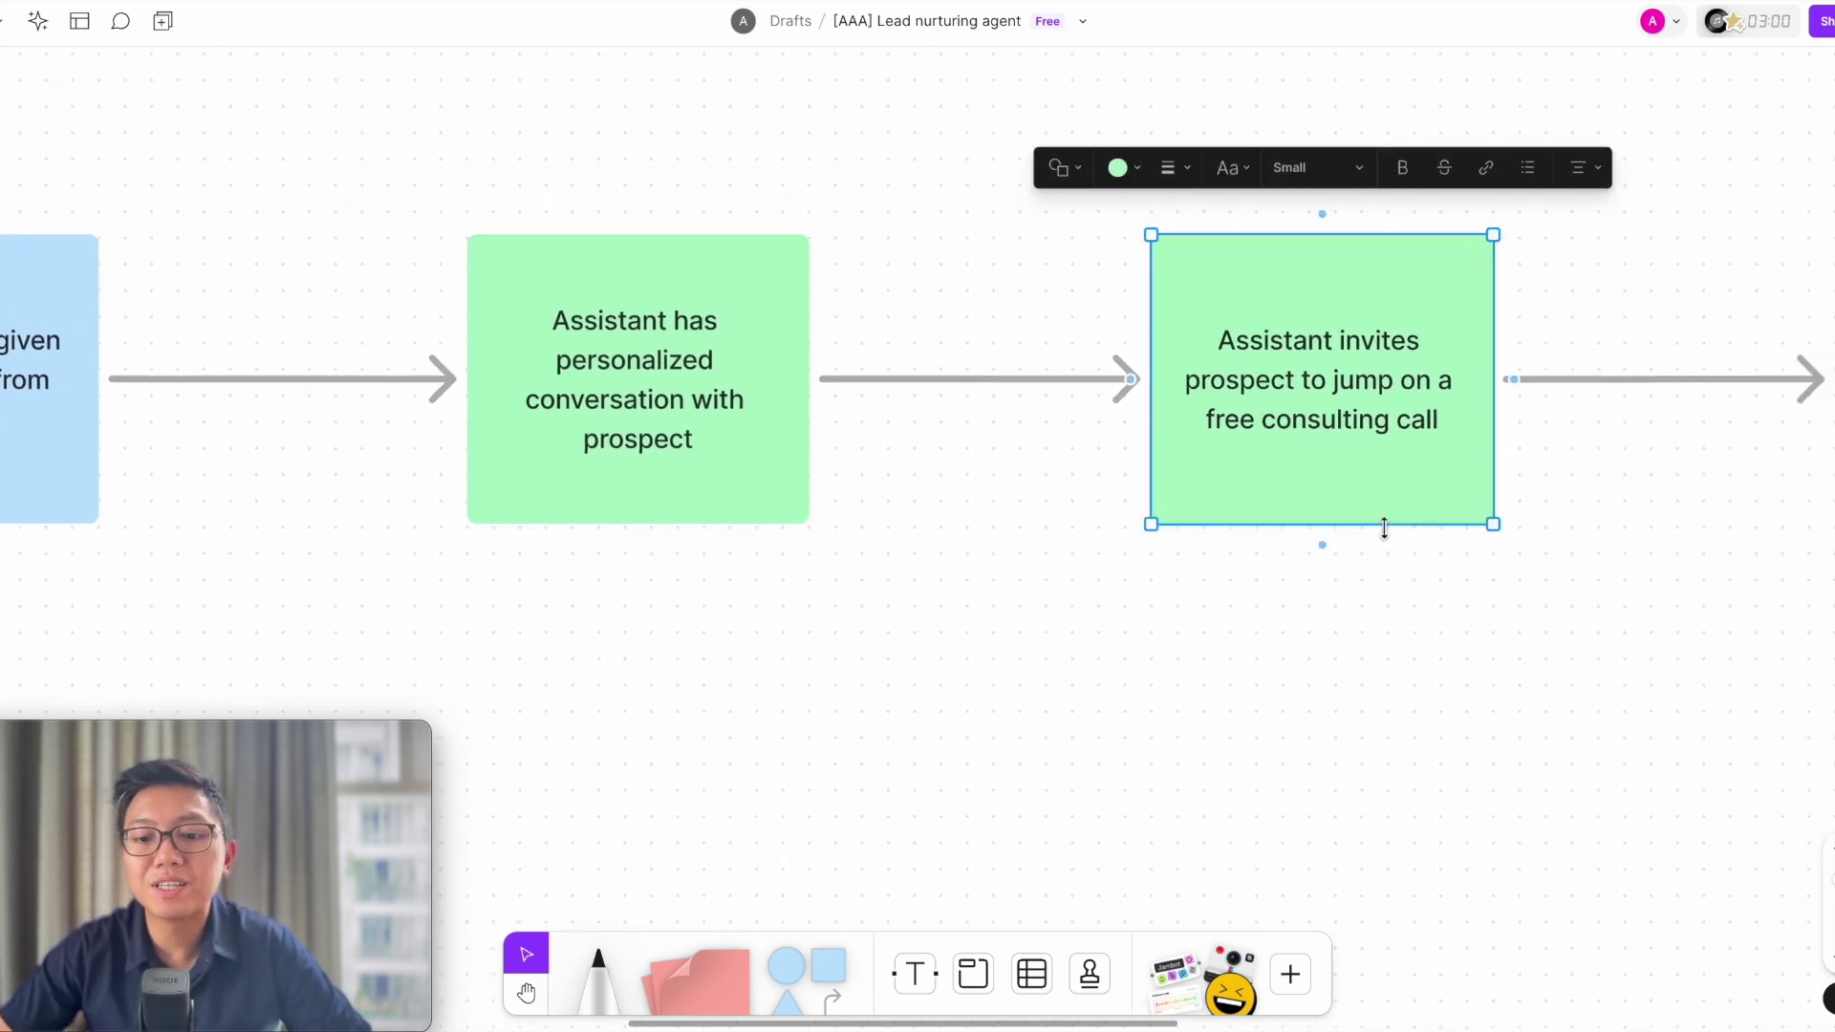
pyautogui.hscroll(3, 1508, 643)
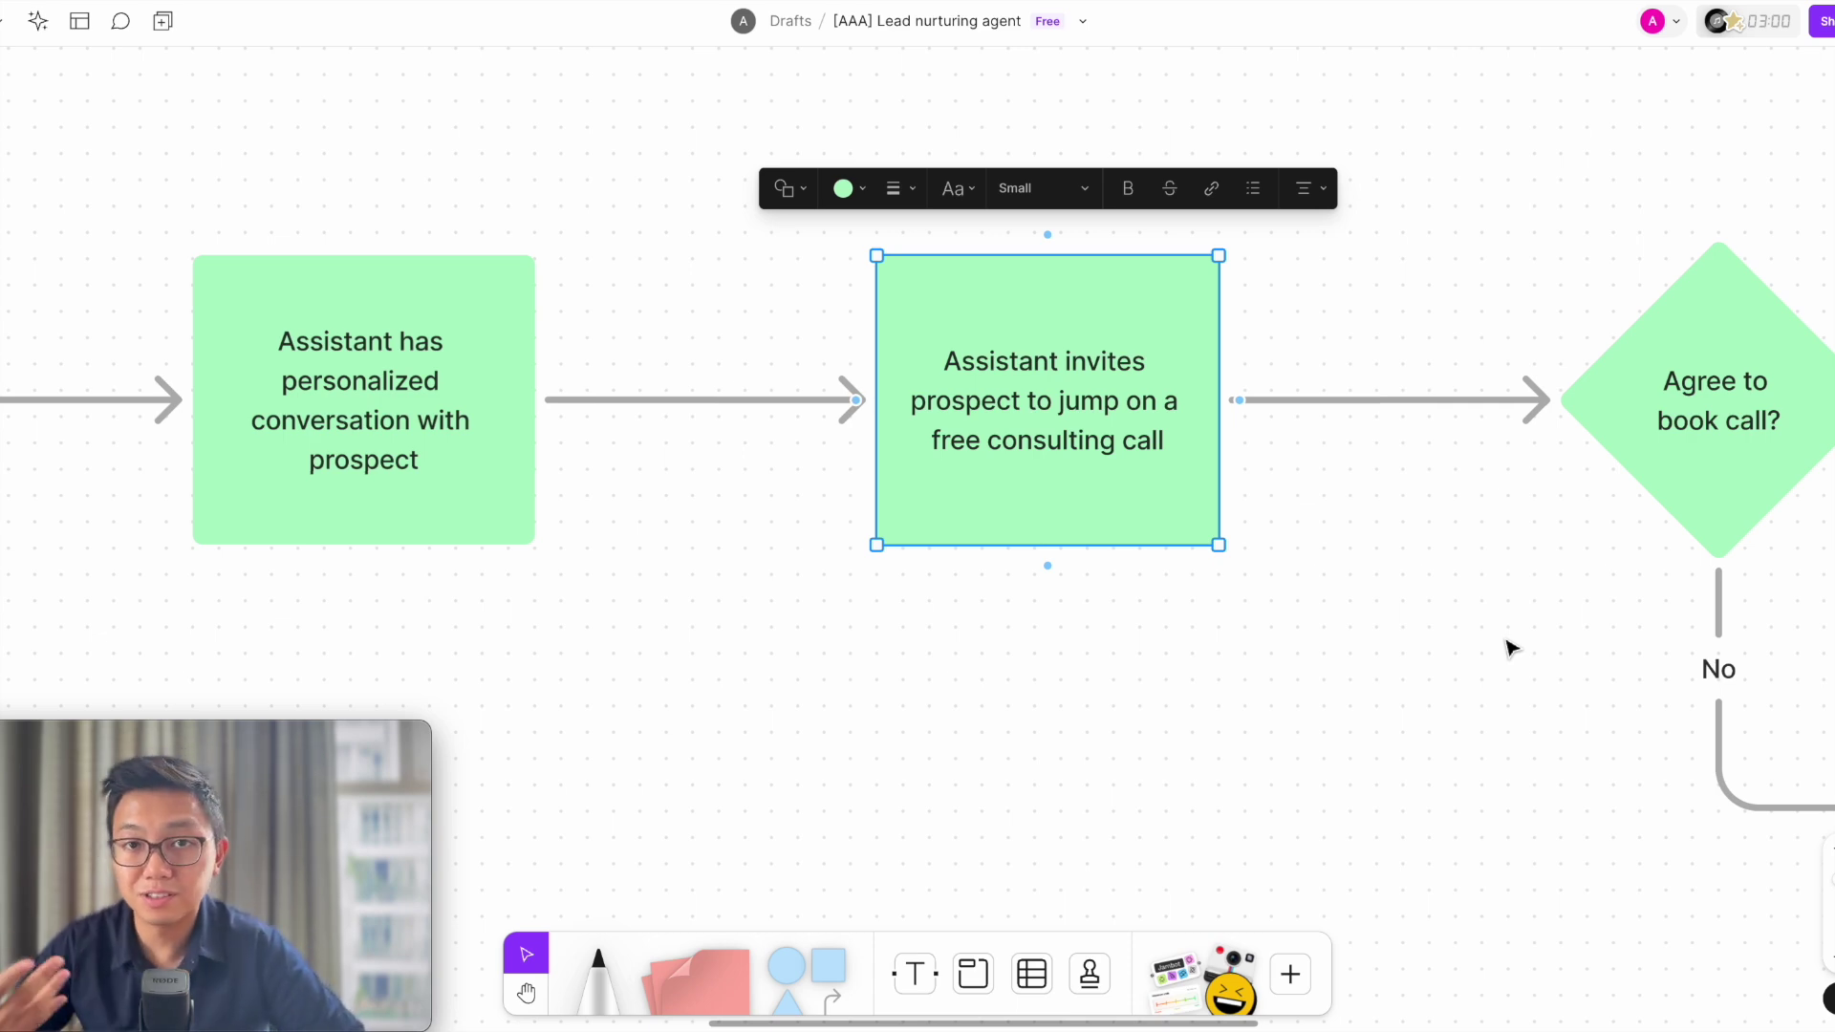
pyautogui.hscroll(15, 1508, 643)
pyautogui.scroll(-1, 1415, 592)
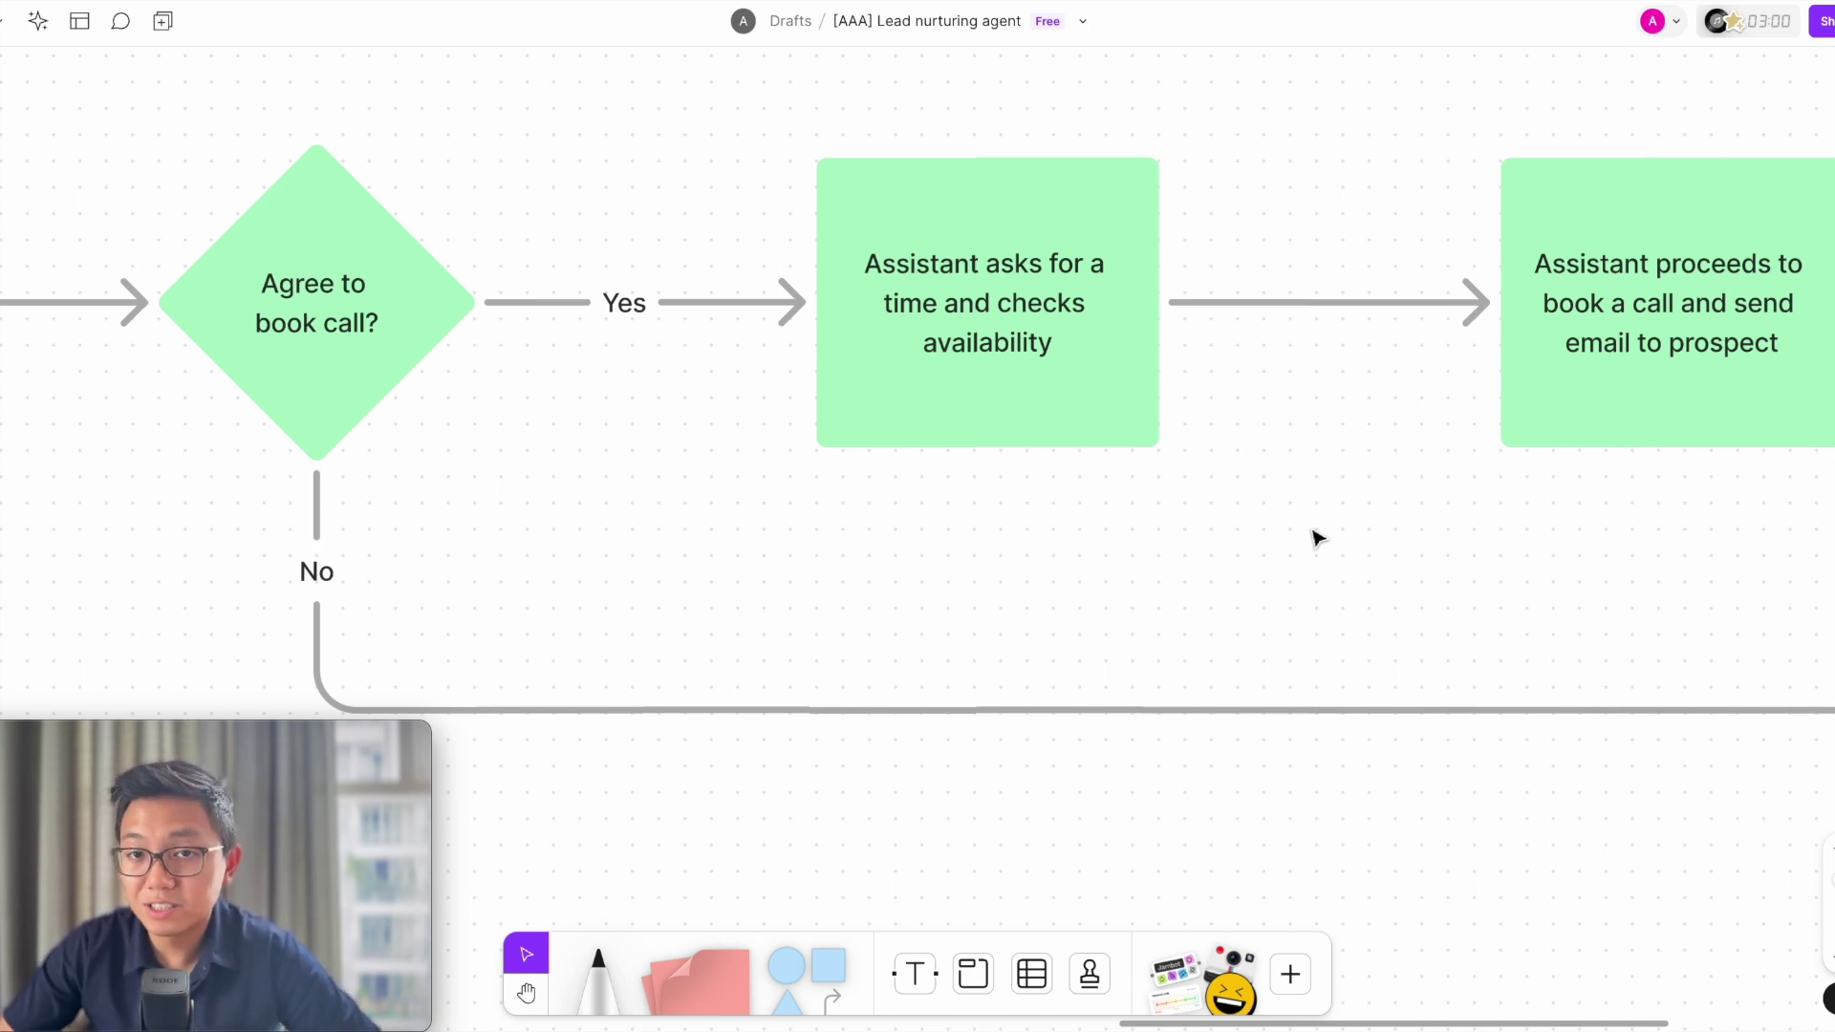
pyautogui.hscroll(5, 1317, 538)
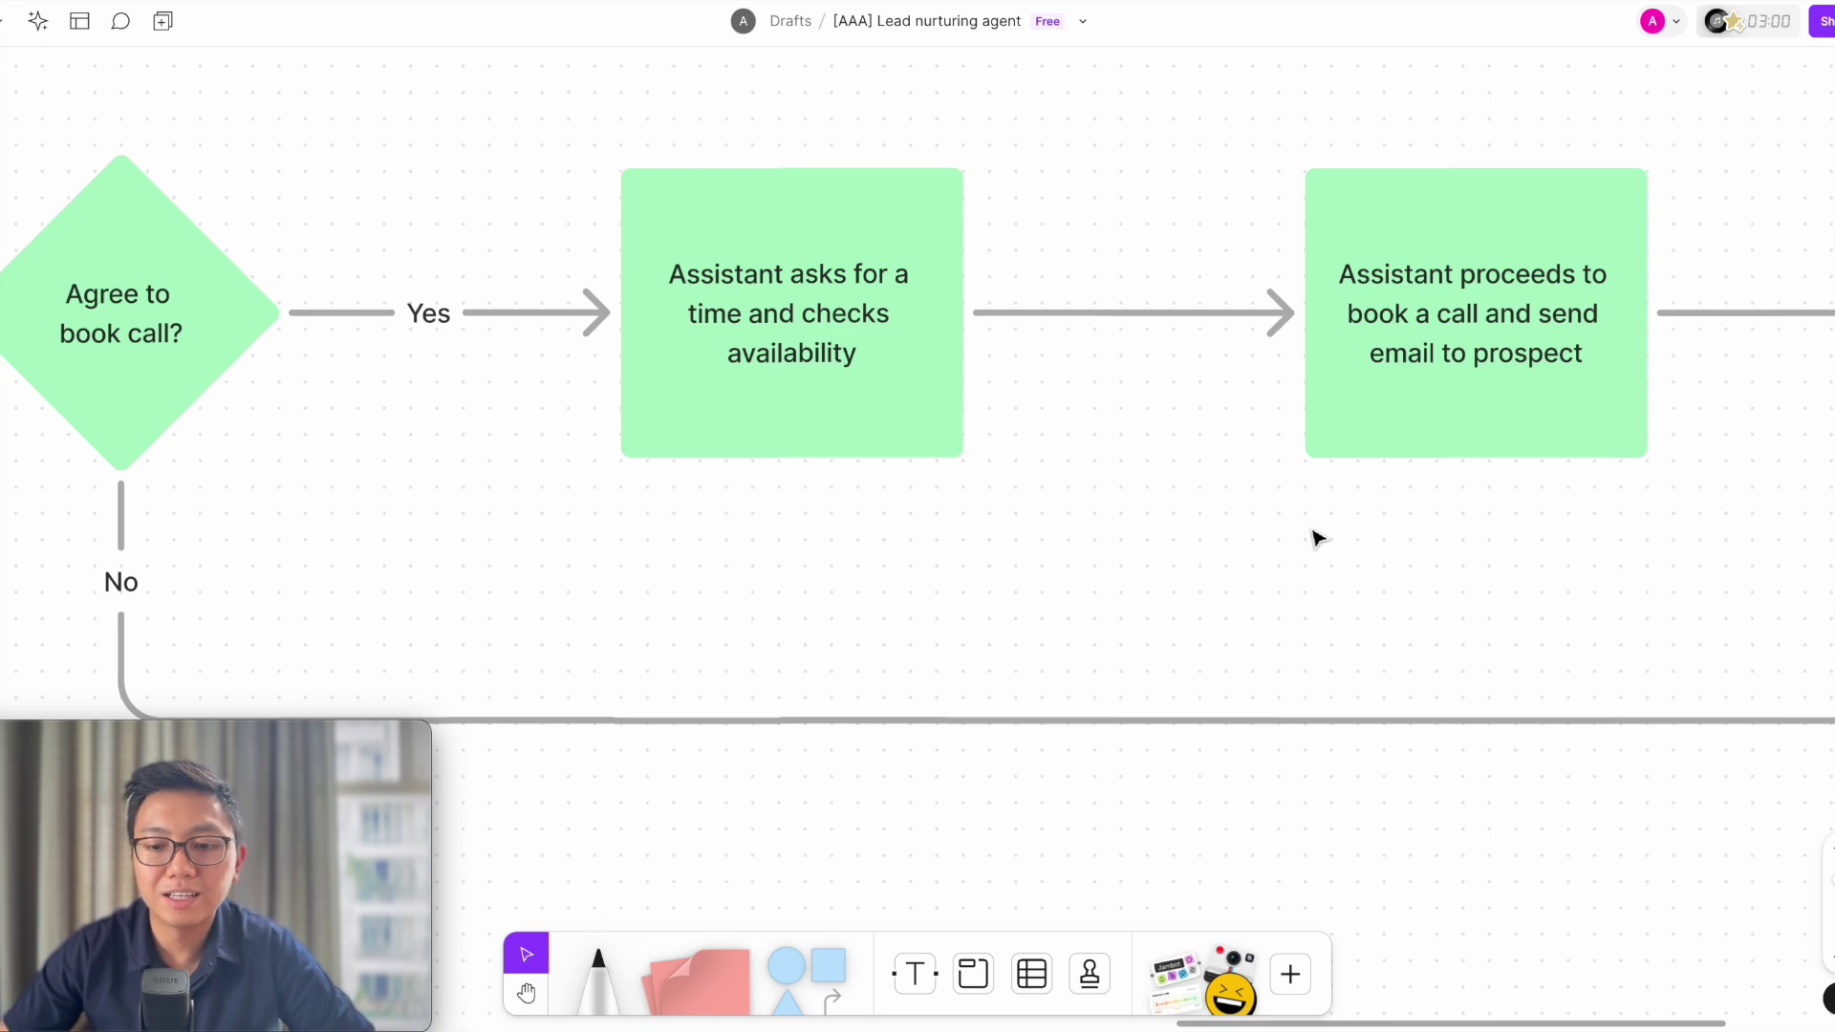
pyautogui.hscroll(5, 1317, 538)
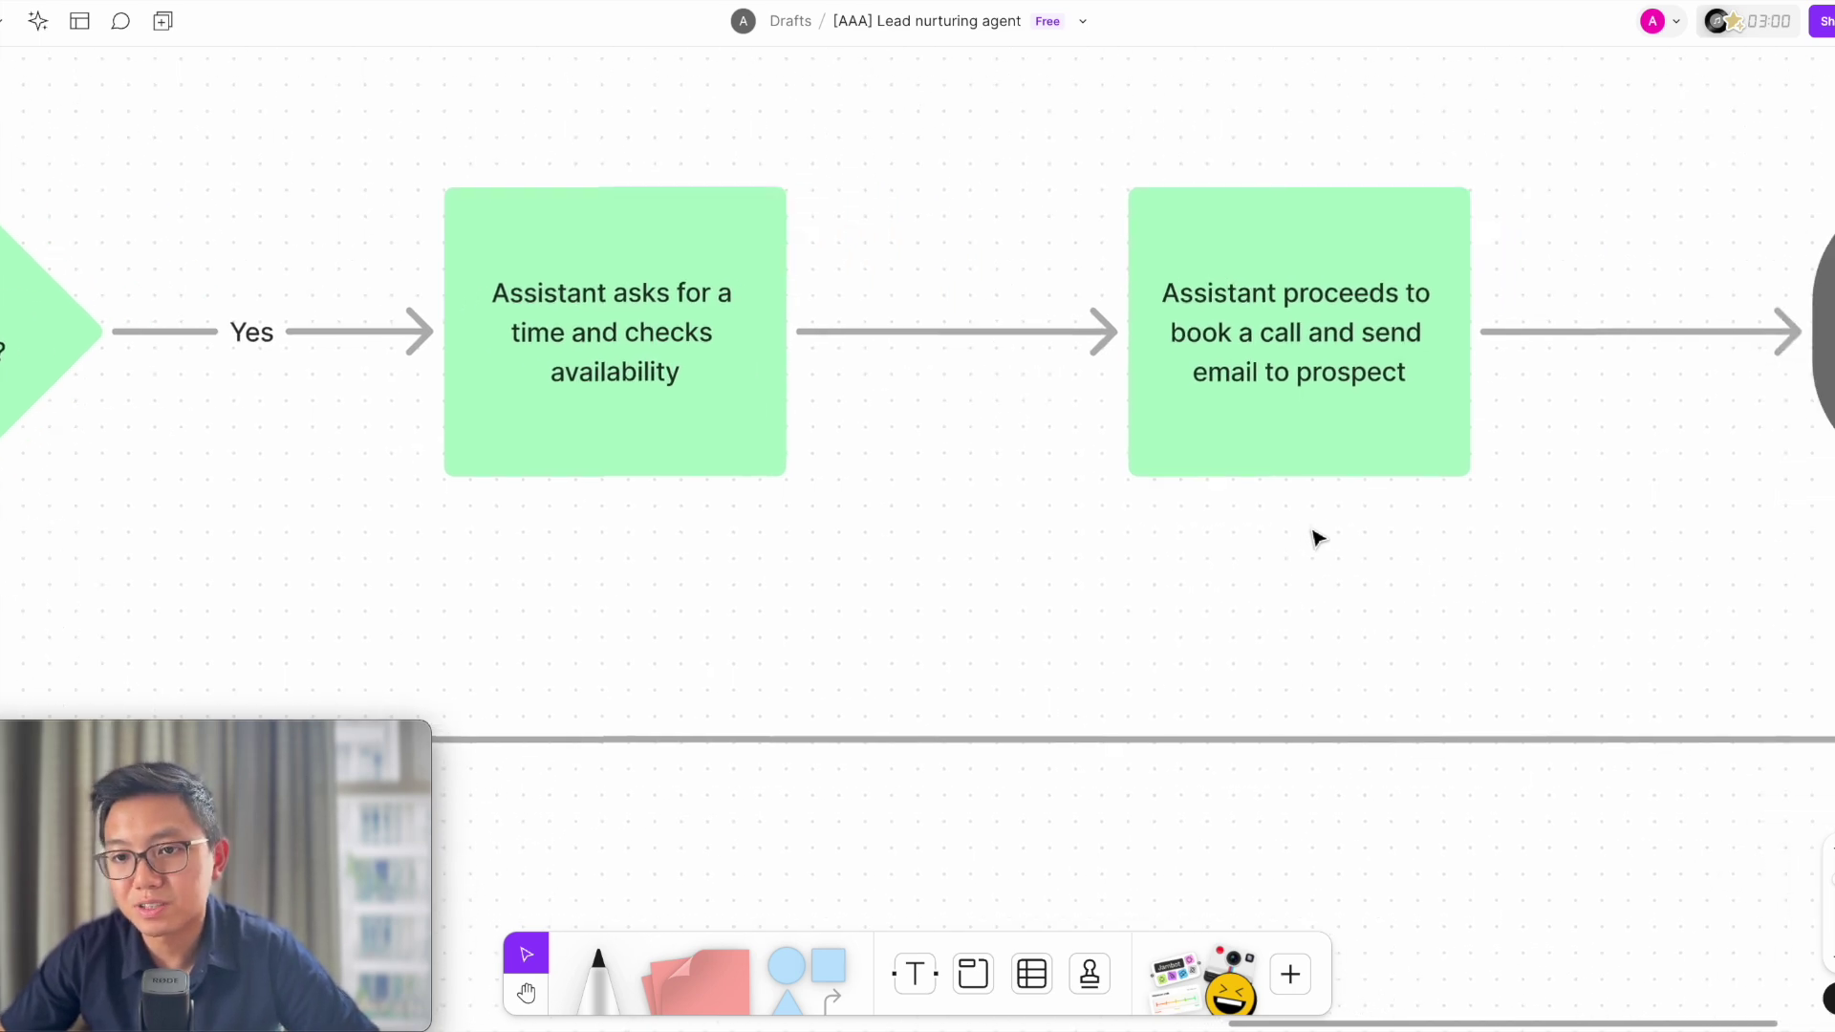
pyautogui.hscroll(10, 1318, 538)
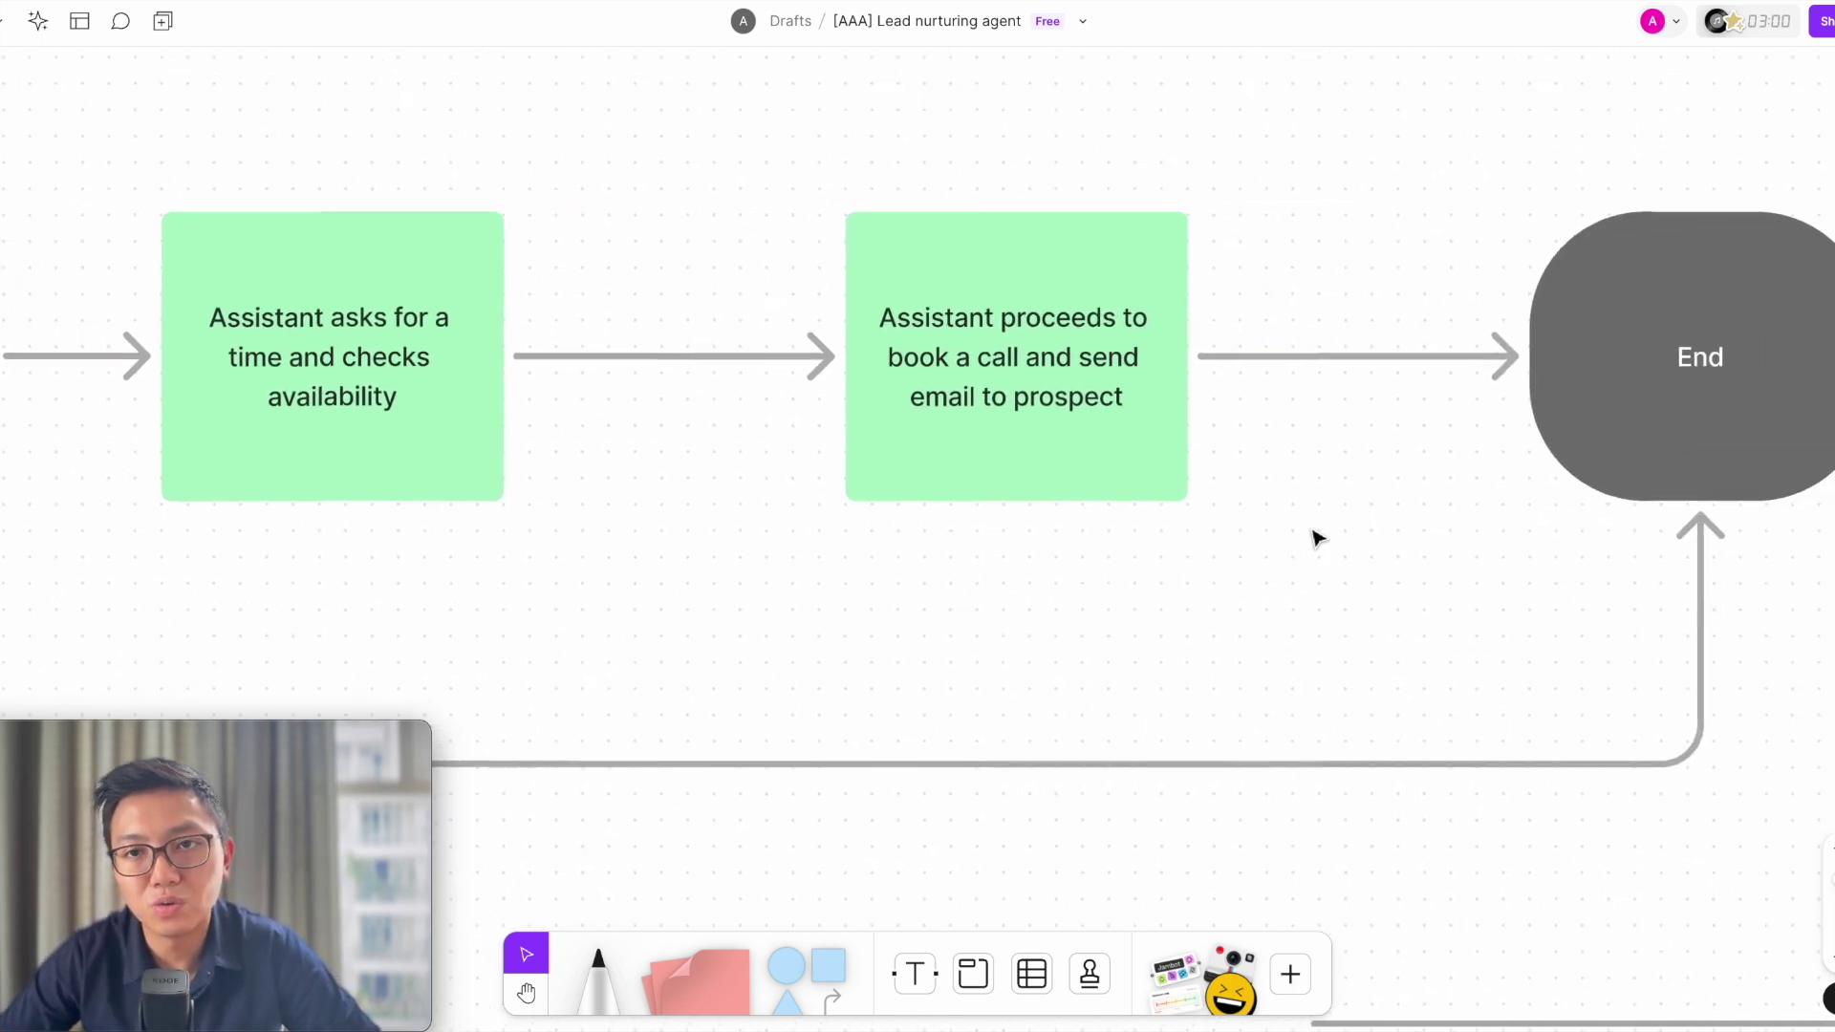
pyautogui.hotkey('shift', '1')
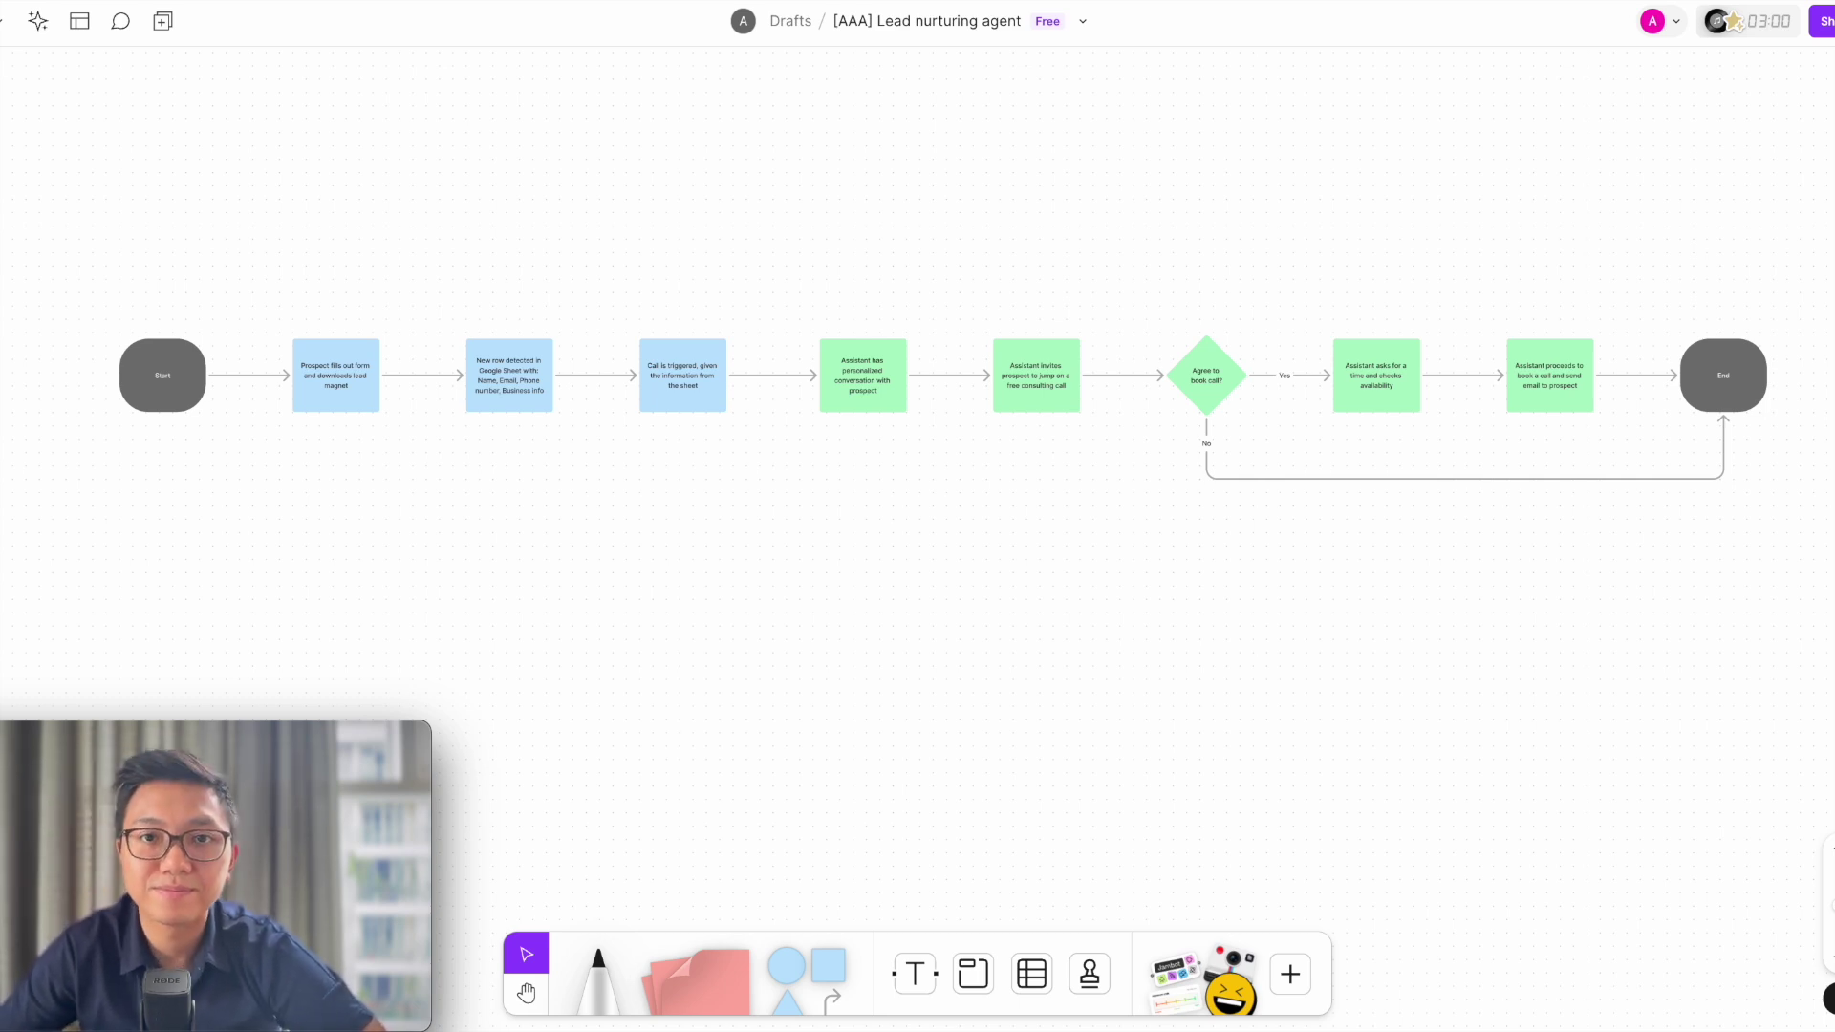
pyautogui.scroll(1, 1781, 613)
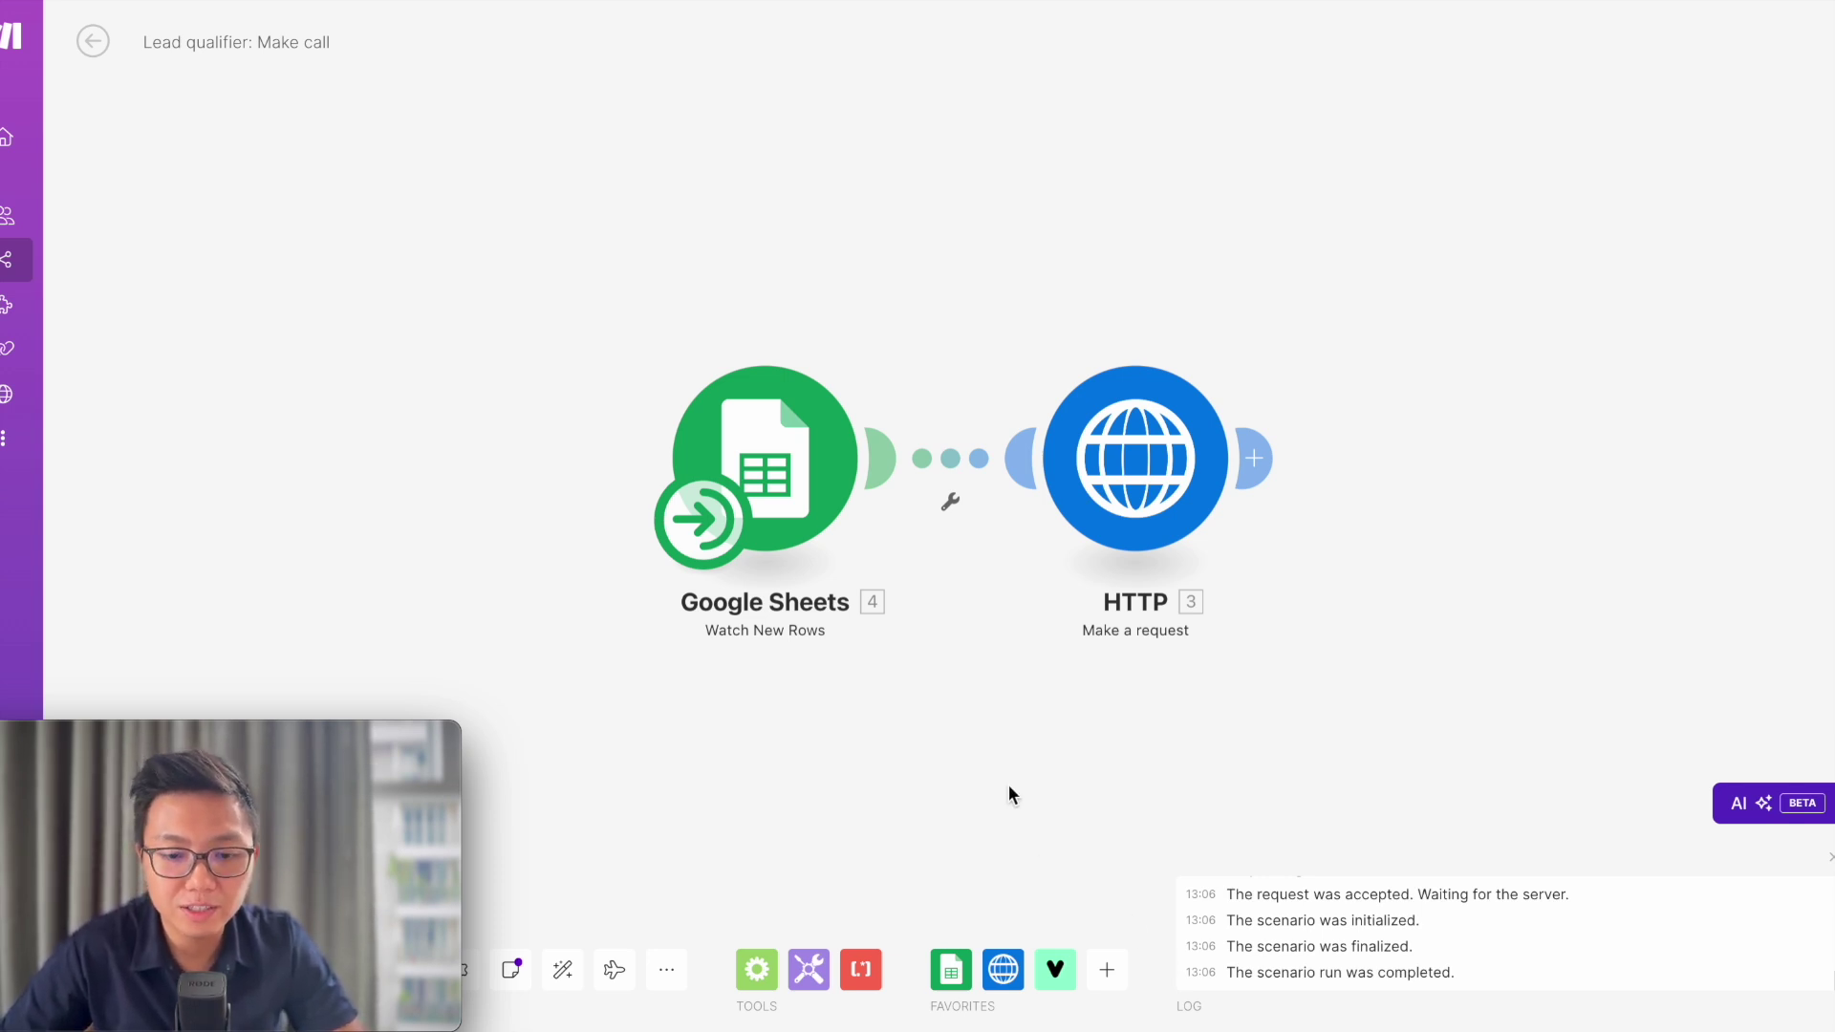
# Open the Google Sheets Watch New Rows trigger settings in the Lead qualifier scenario
pyautogui.scroll(-1, 827, 627)
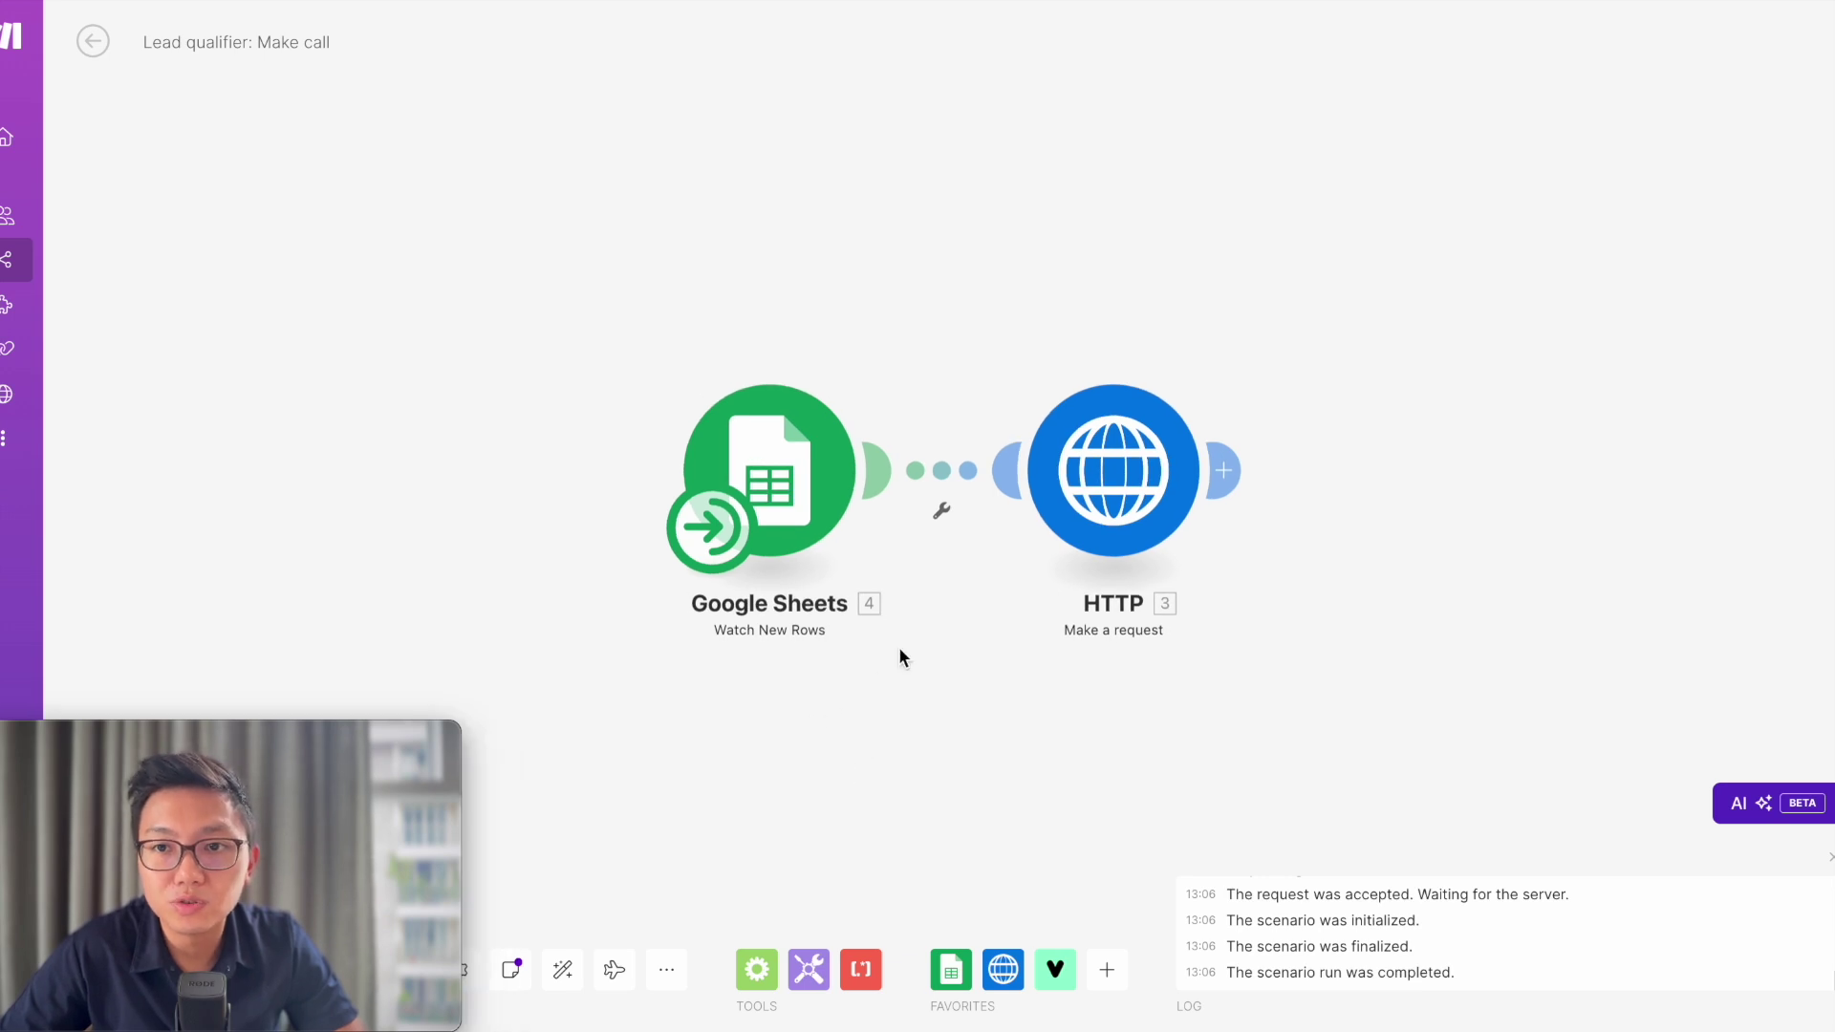
pyautogui.scroll(1, 760, 499)
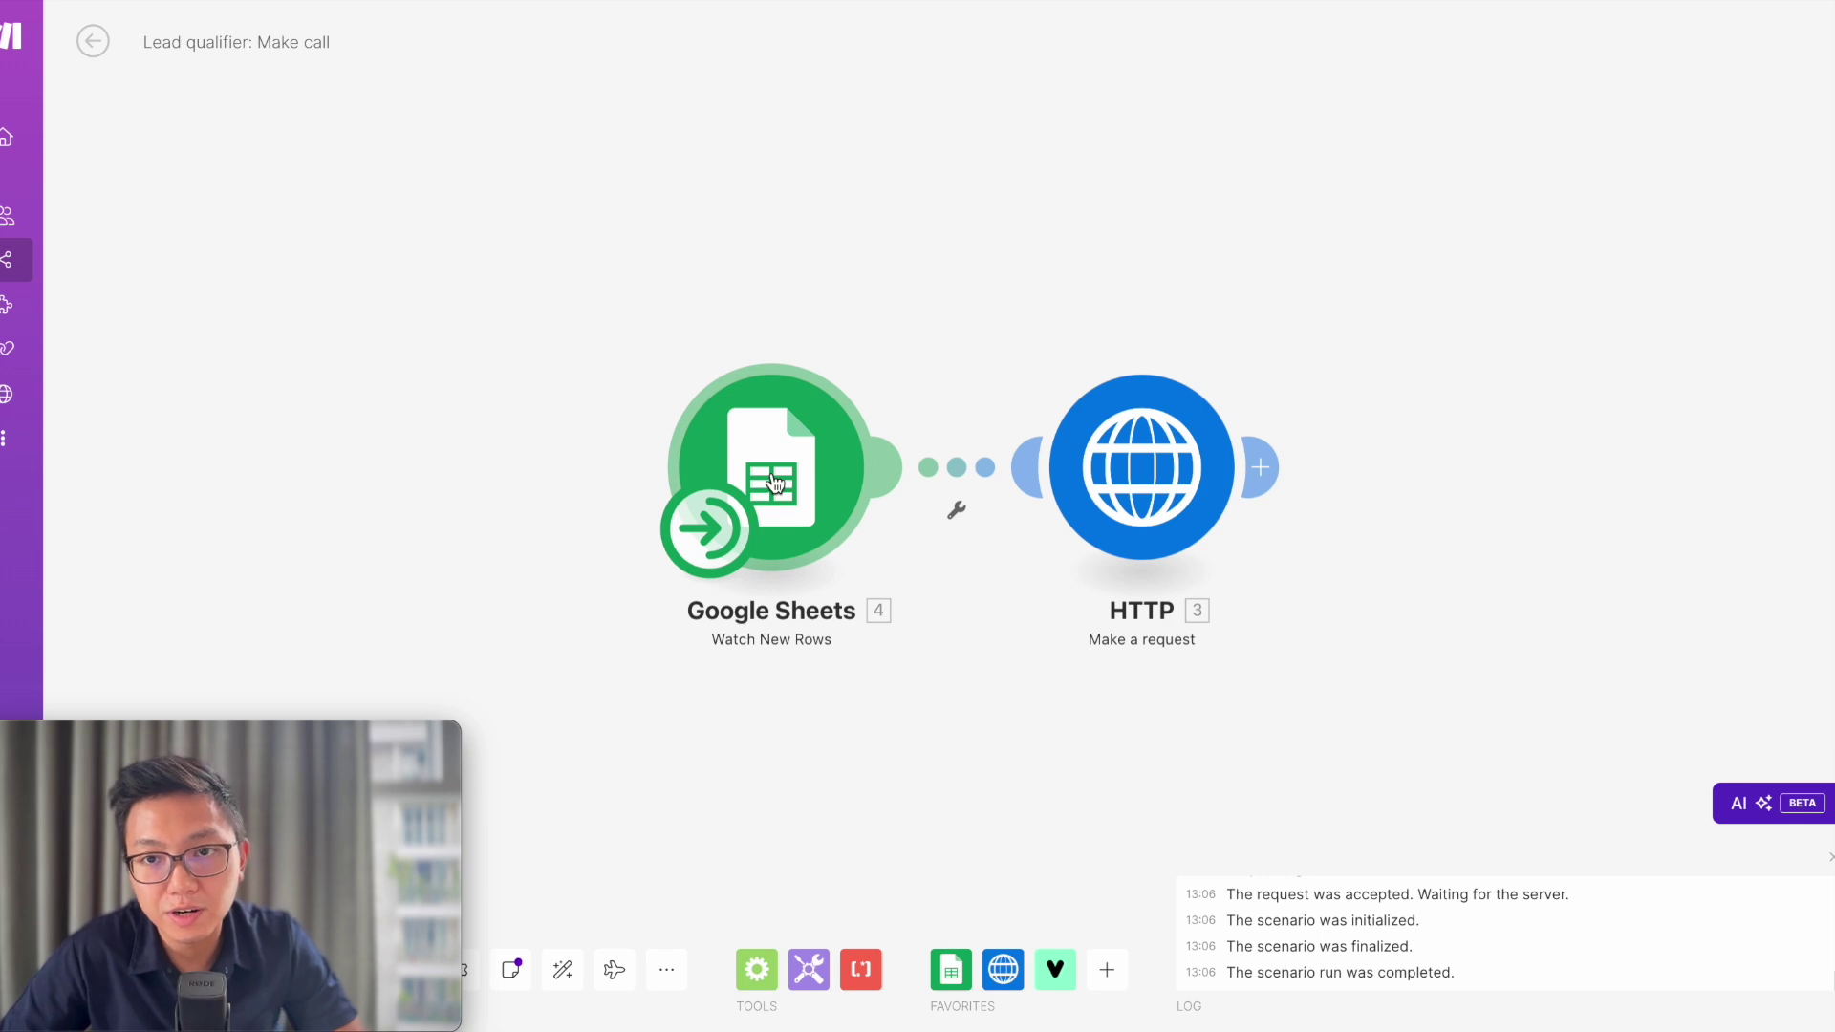
pyautogui.click(776, 481)
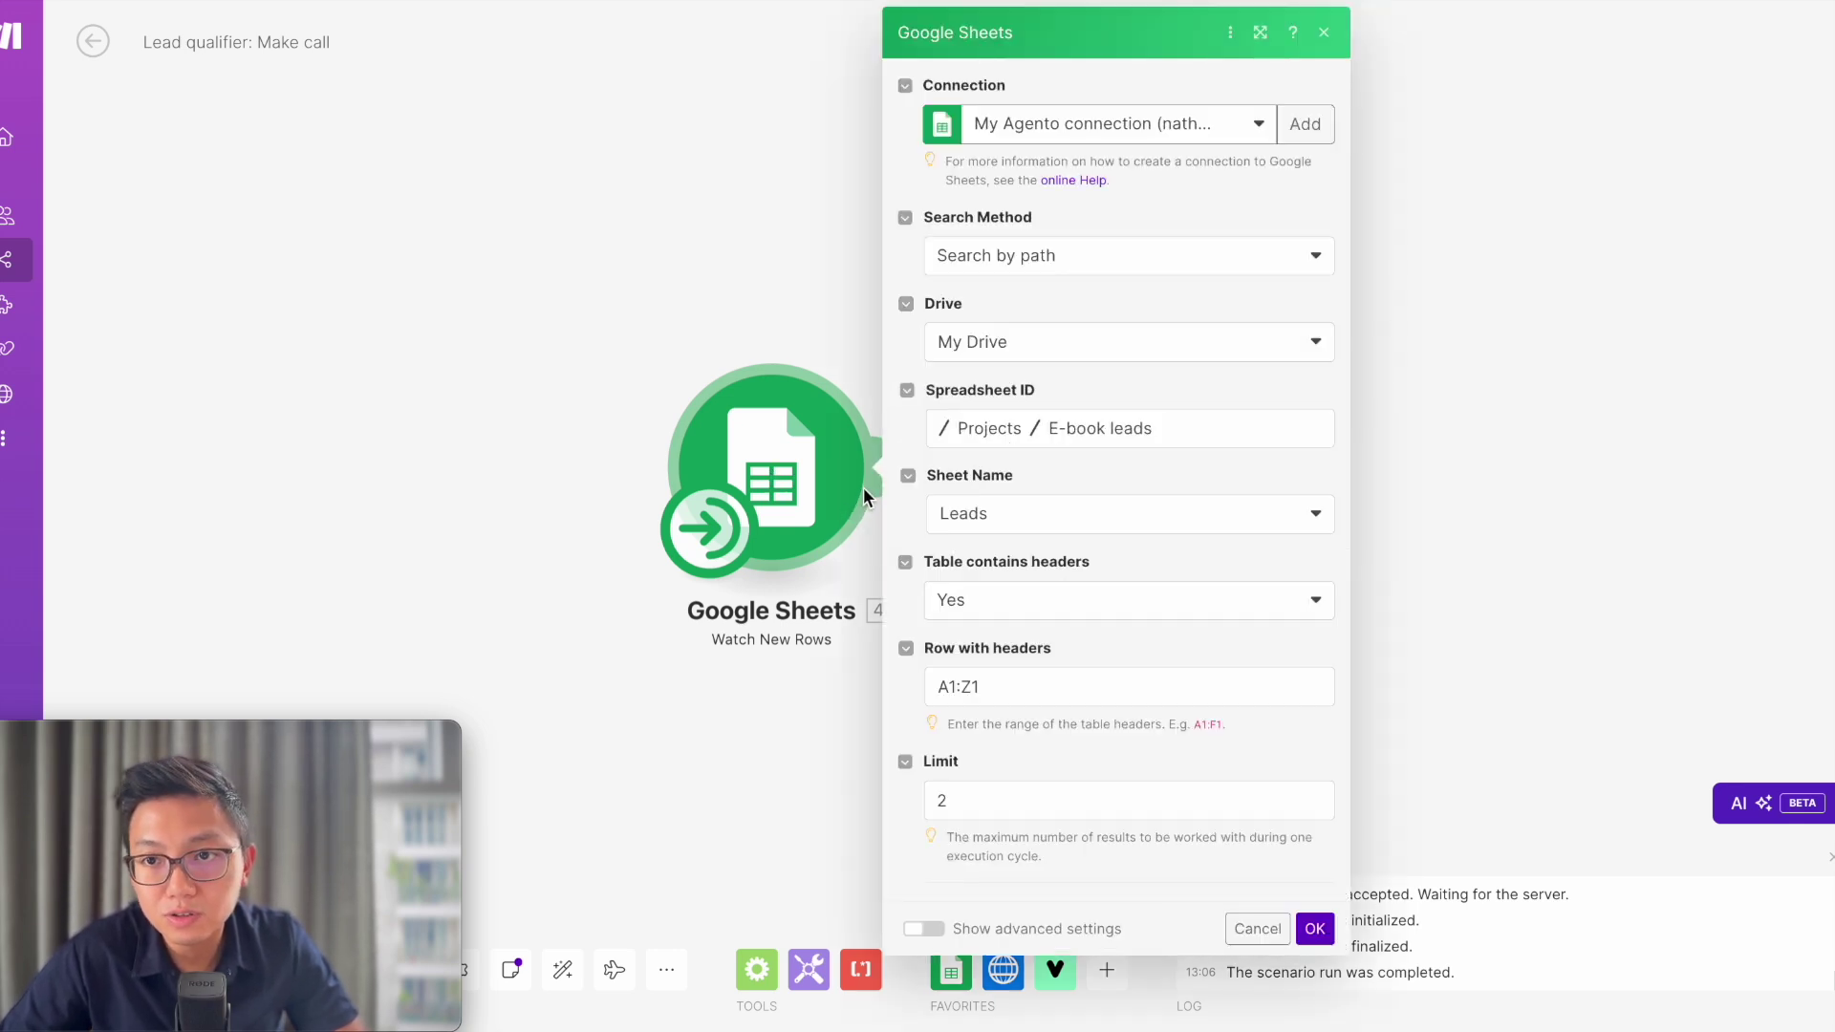
# Pan the canvas to bring the Watch New Rows settings panel fully into view
pyautogui.moveTo(726, 562); pyautogui.dragTo(864, 449)
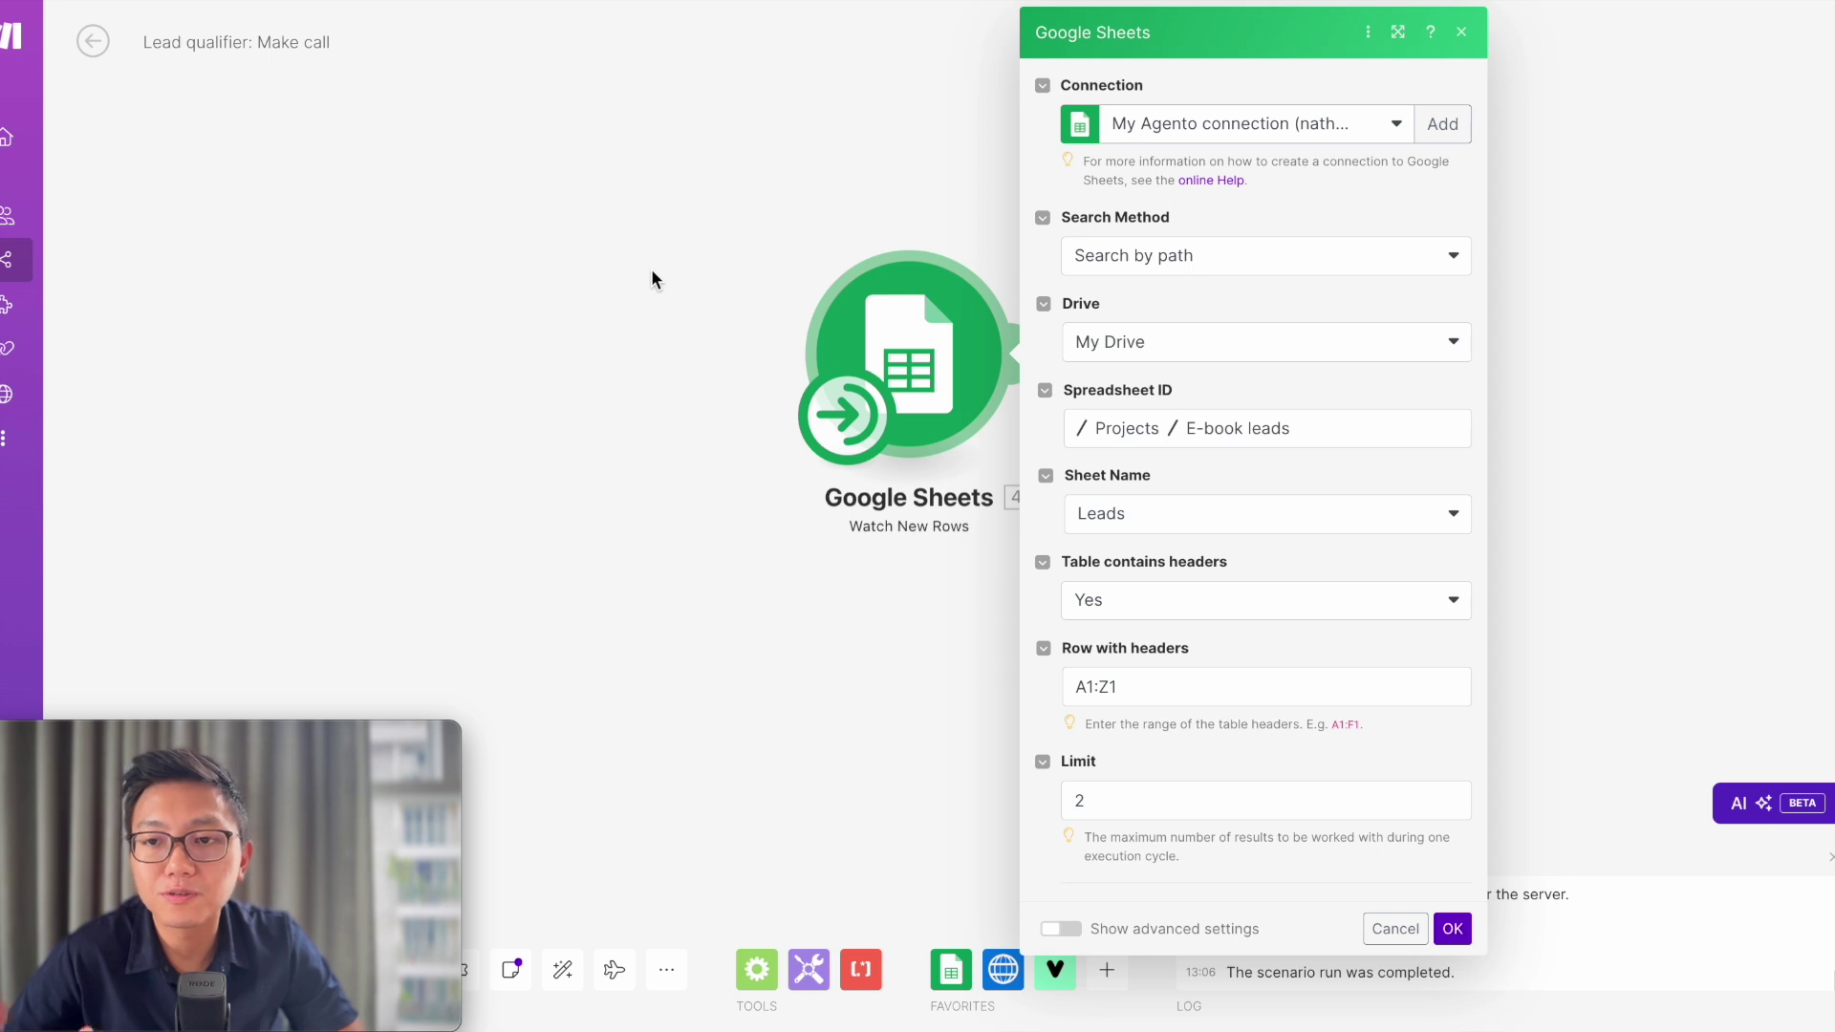
# Set the trigger's schedule to run on days of the week with Sunday included
pyautogui.click(863, 433)
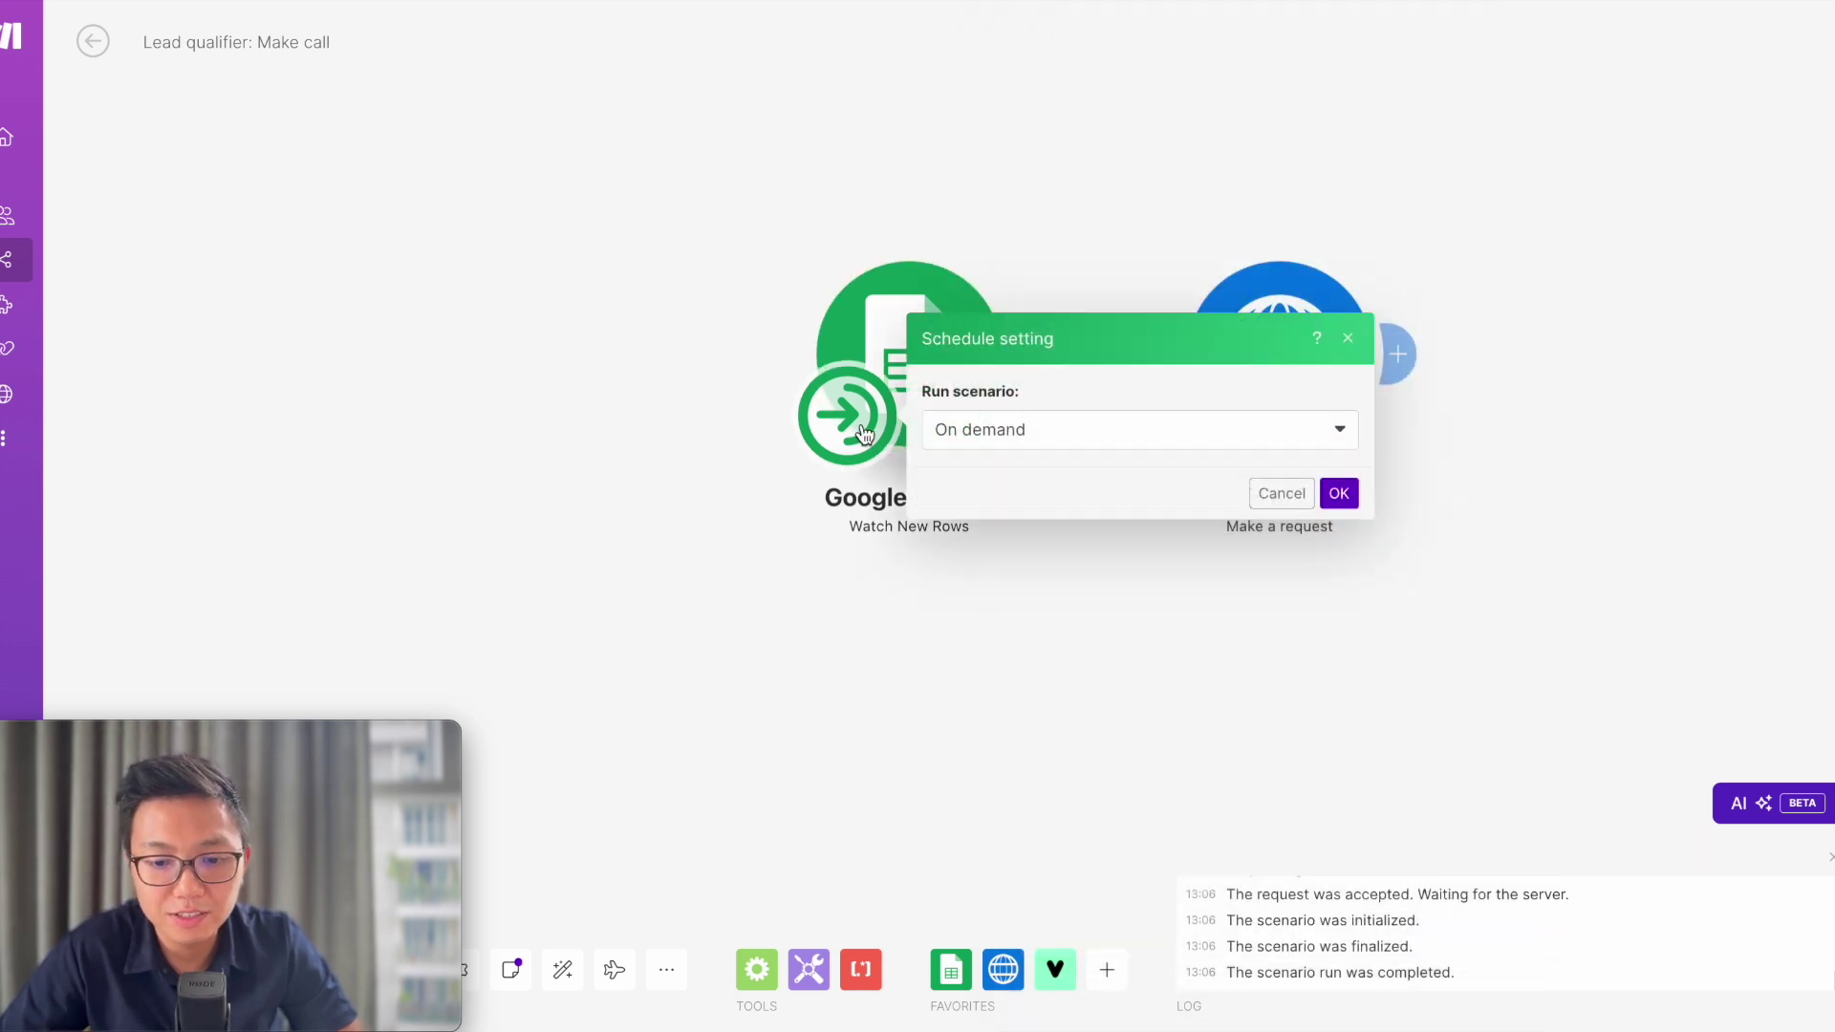
pyautogui.click(1014, 431)
pyautogui.click(1054, 466)
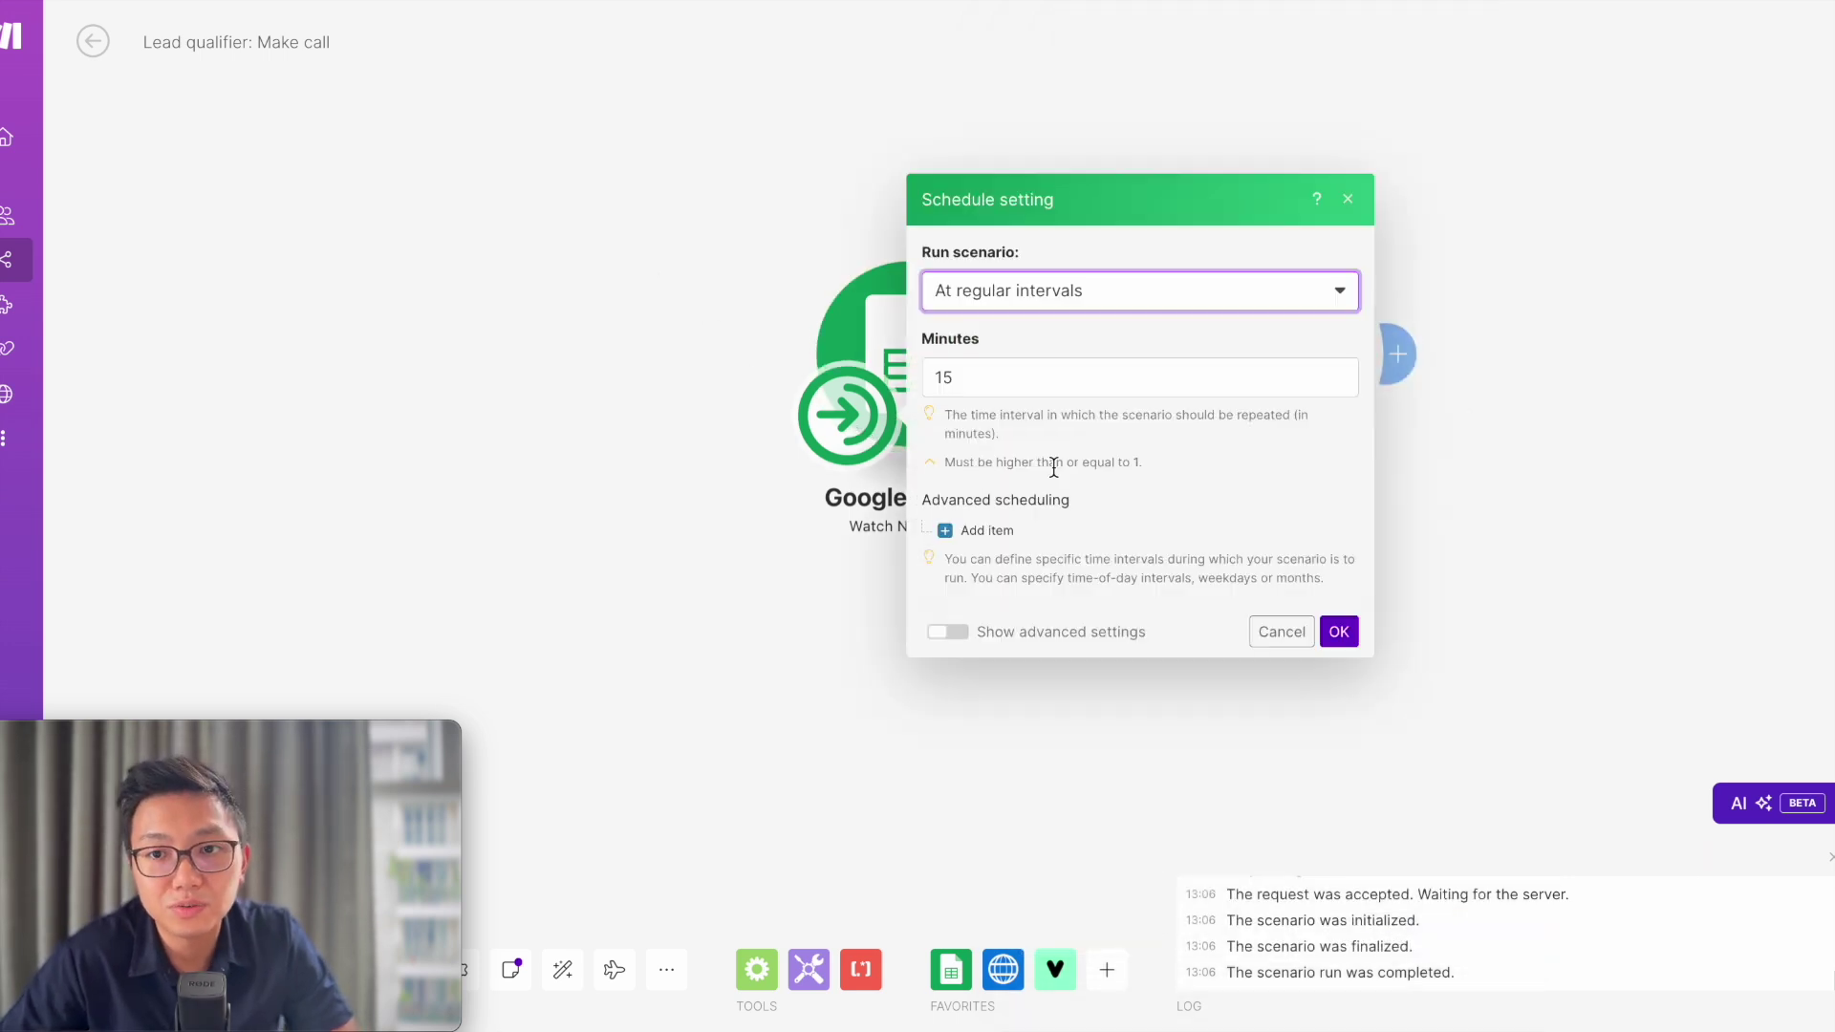
pyautogui.click(1131, 300)
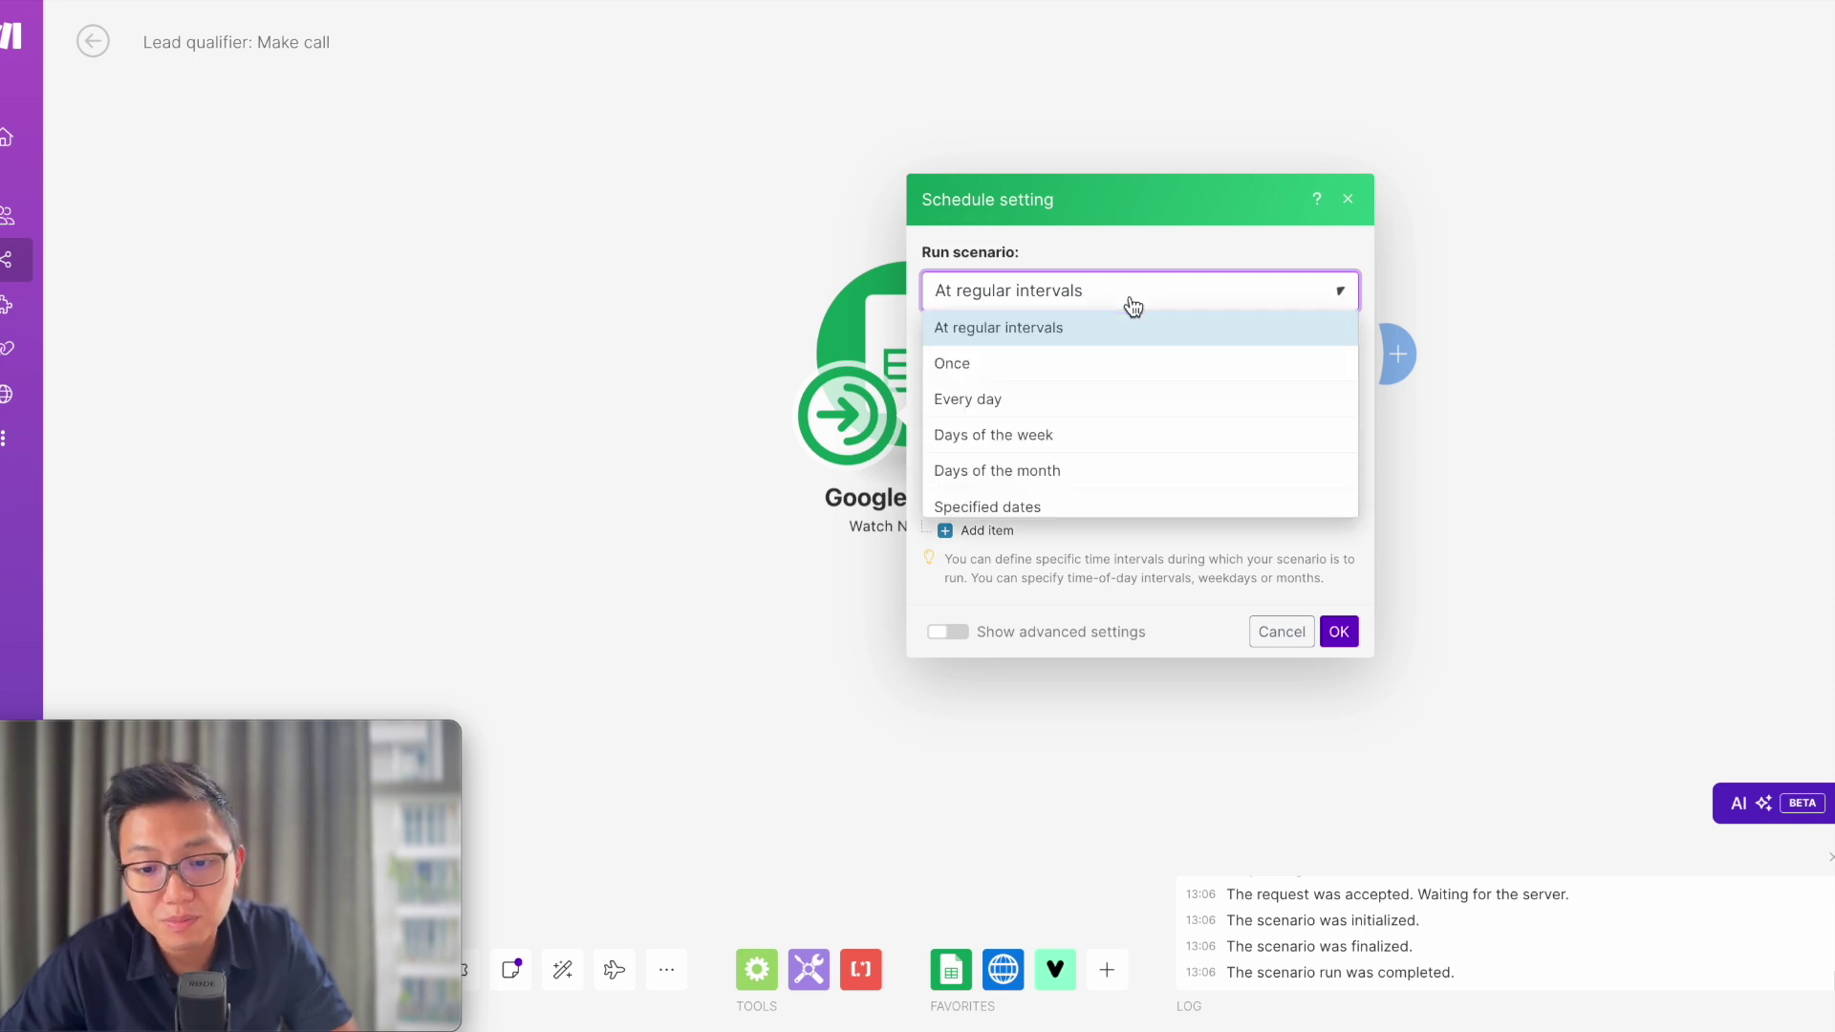
pyautogui.click(1052, 440)
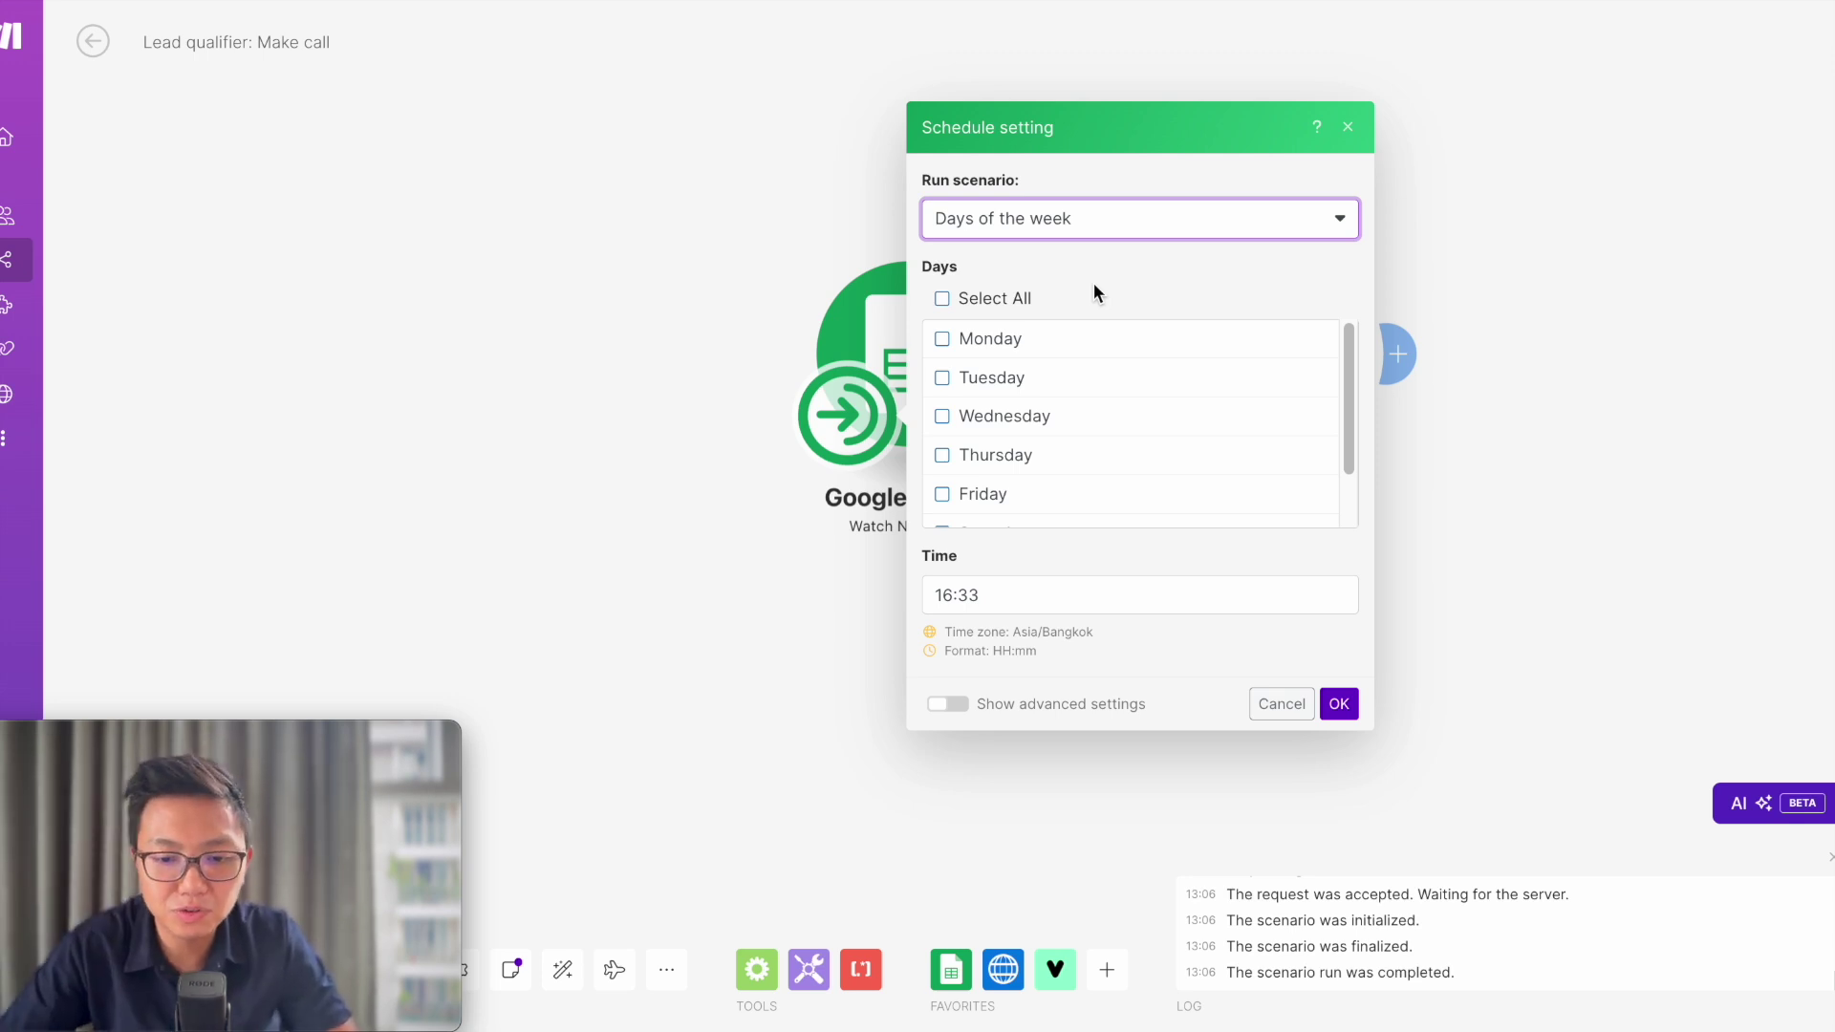
pyautogui.scroll(-2, 1033, 393)
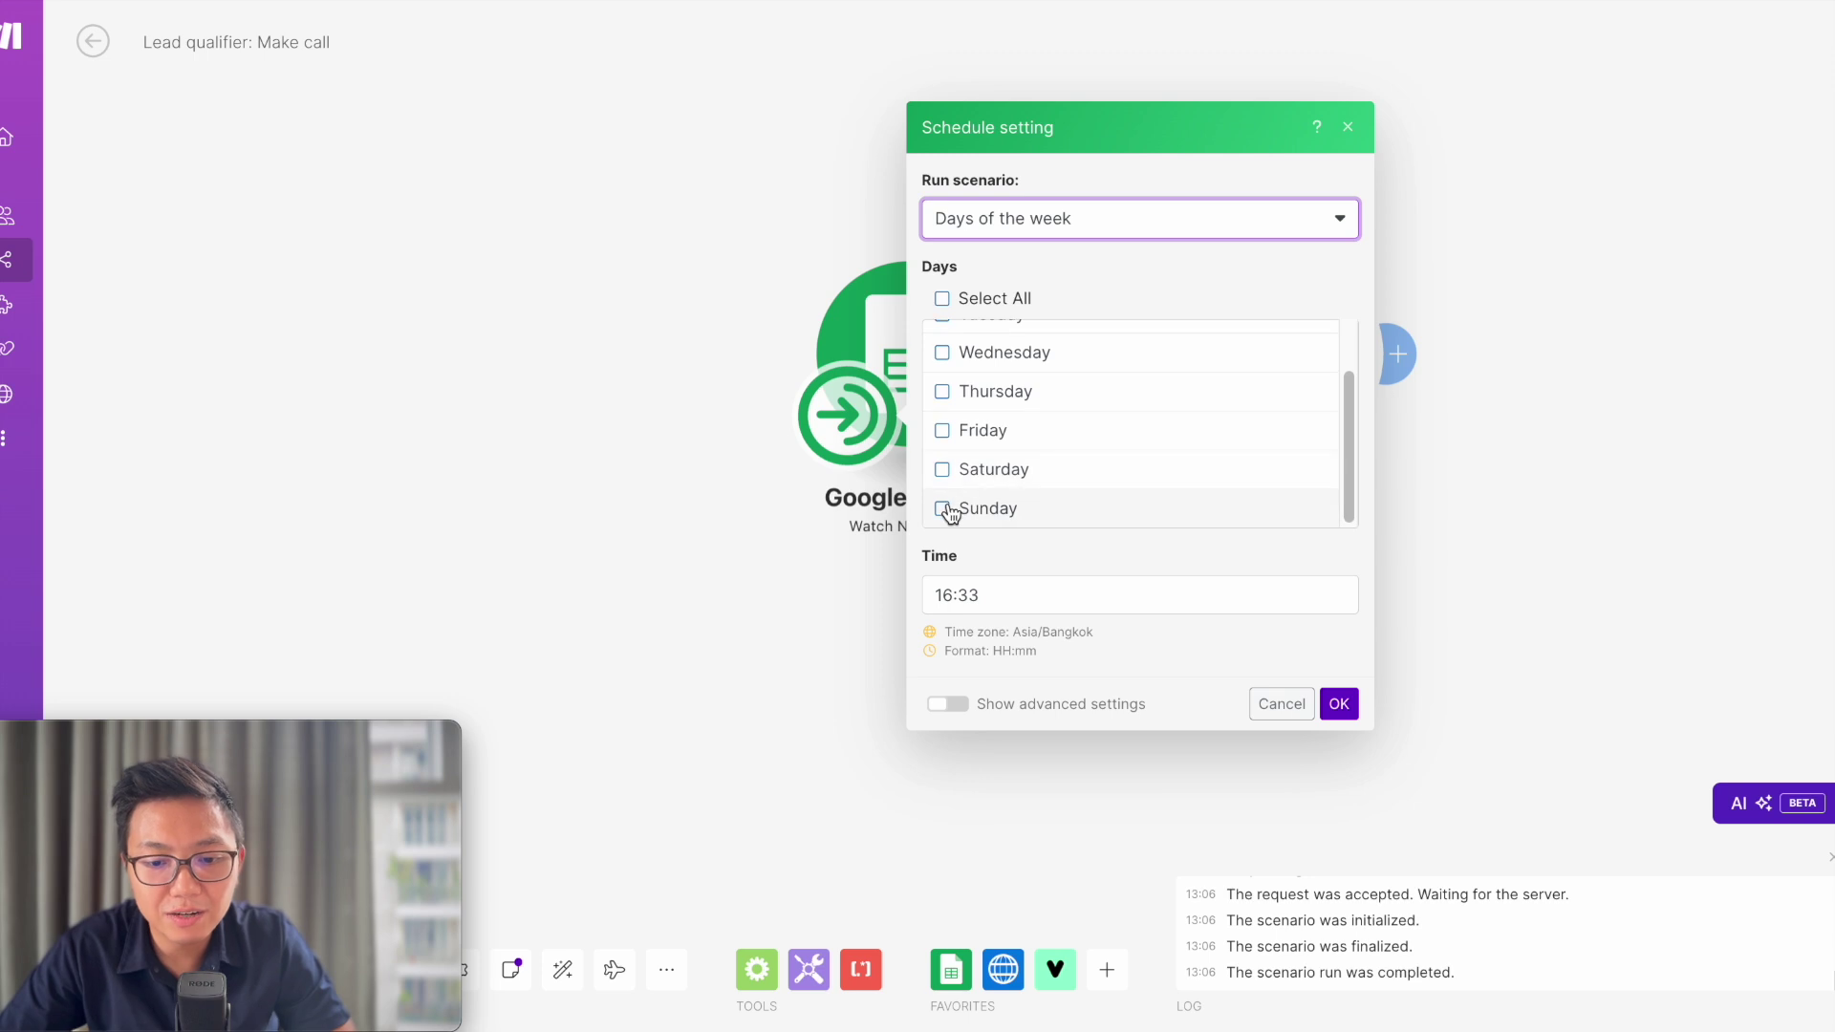
pyautogui.click(944, 509)
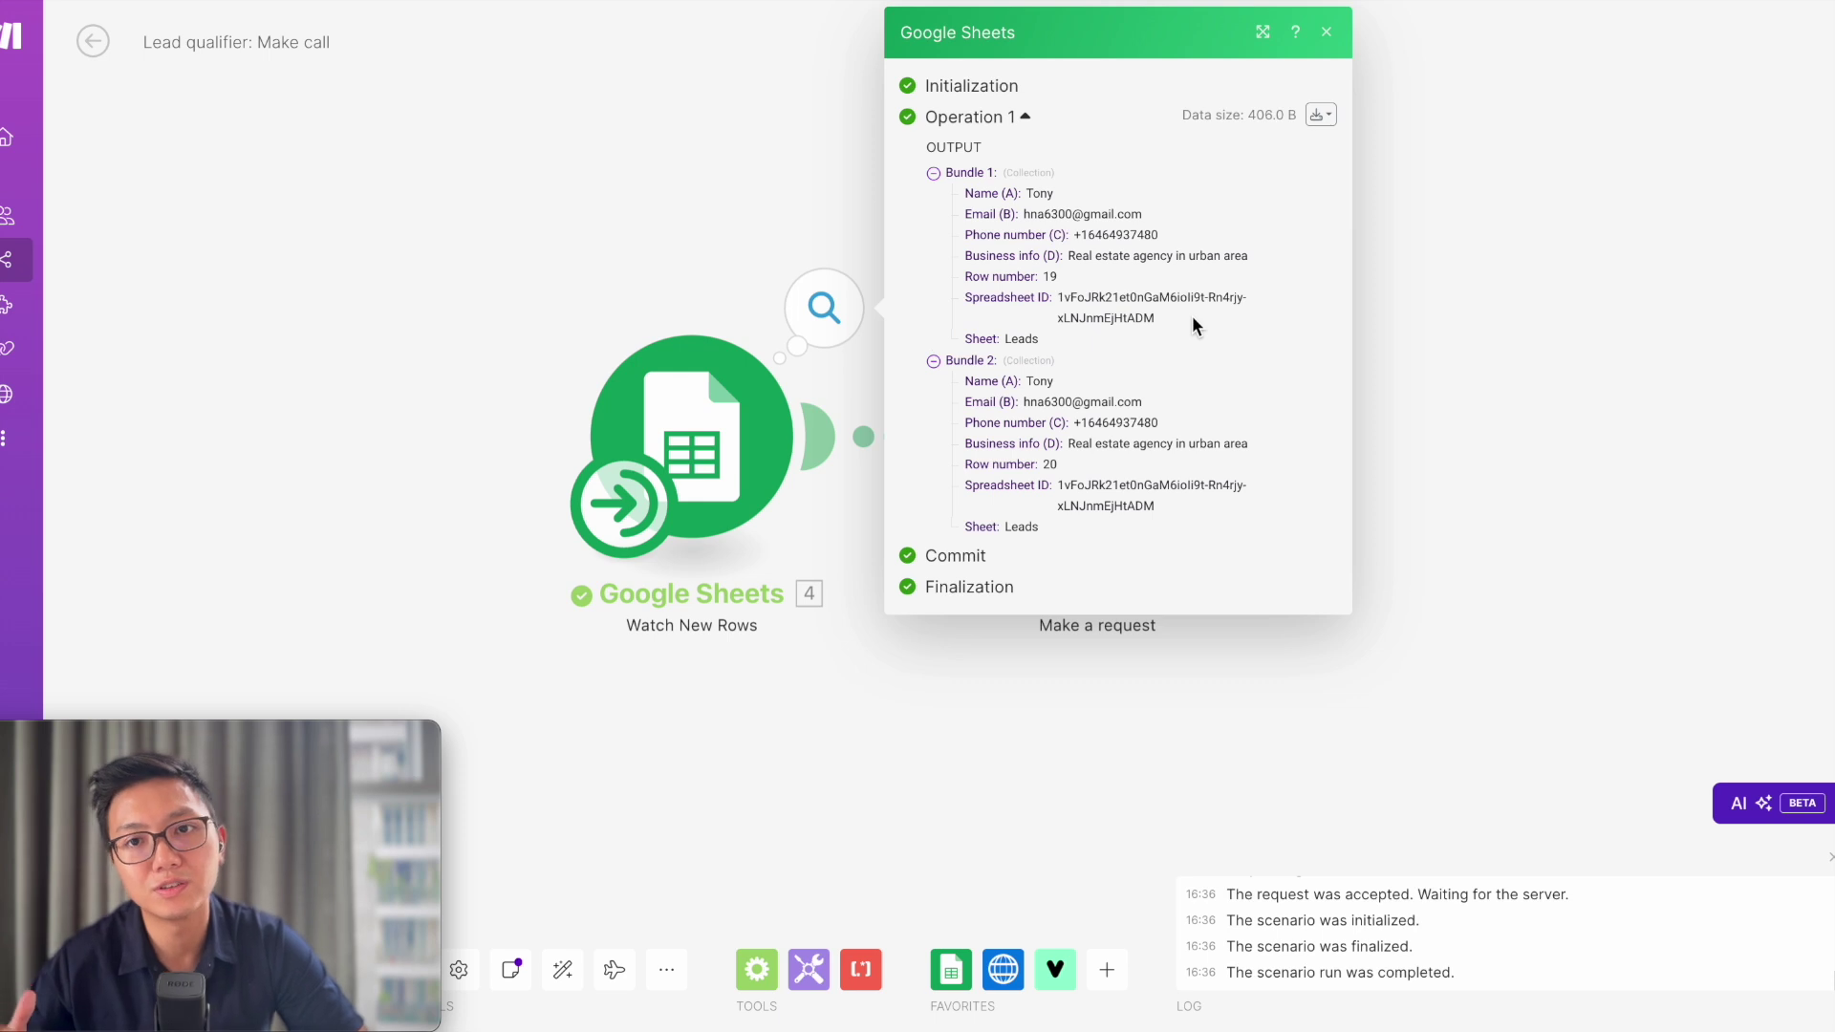
# Close the Google Sheets run output and bring up the canvas options menu
pyautogui.click(1520, 335)
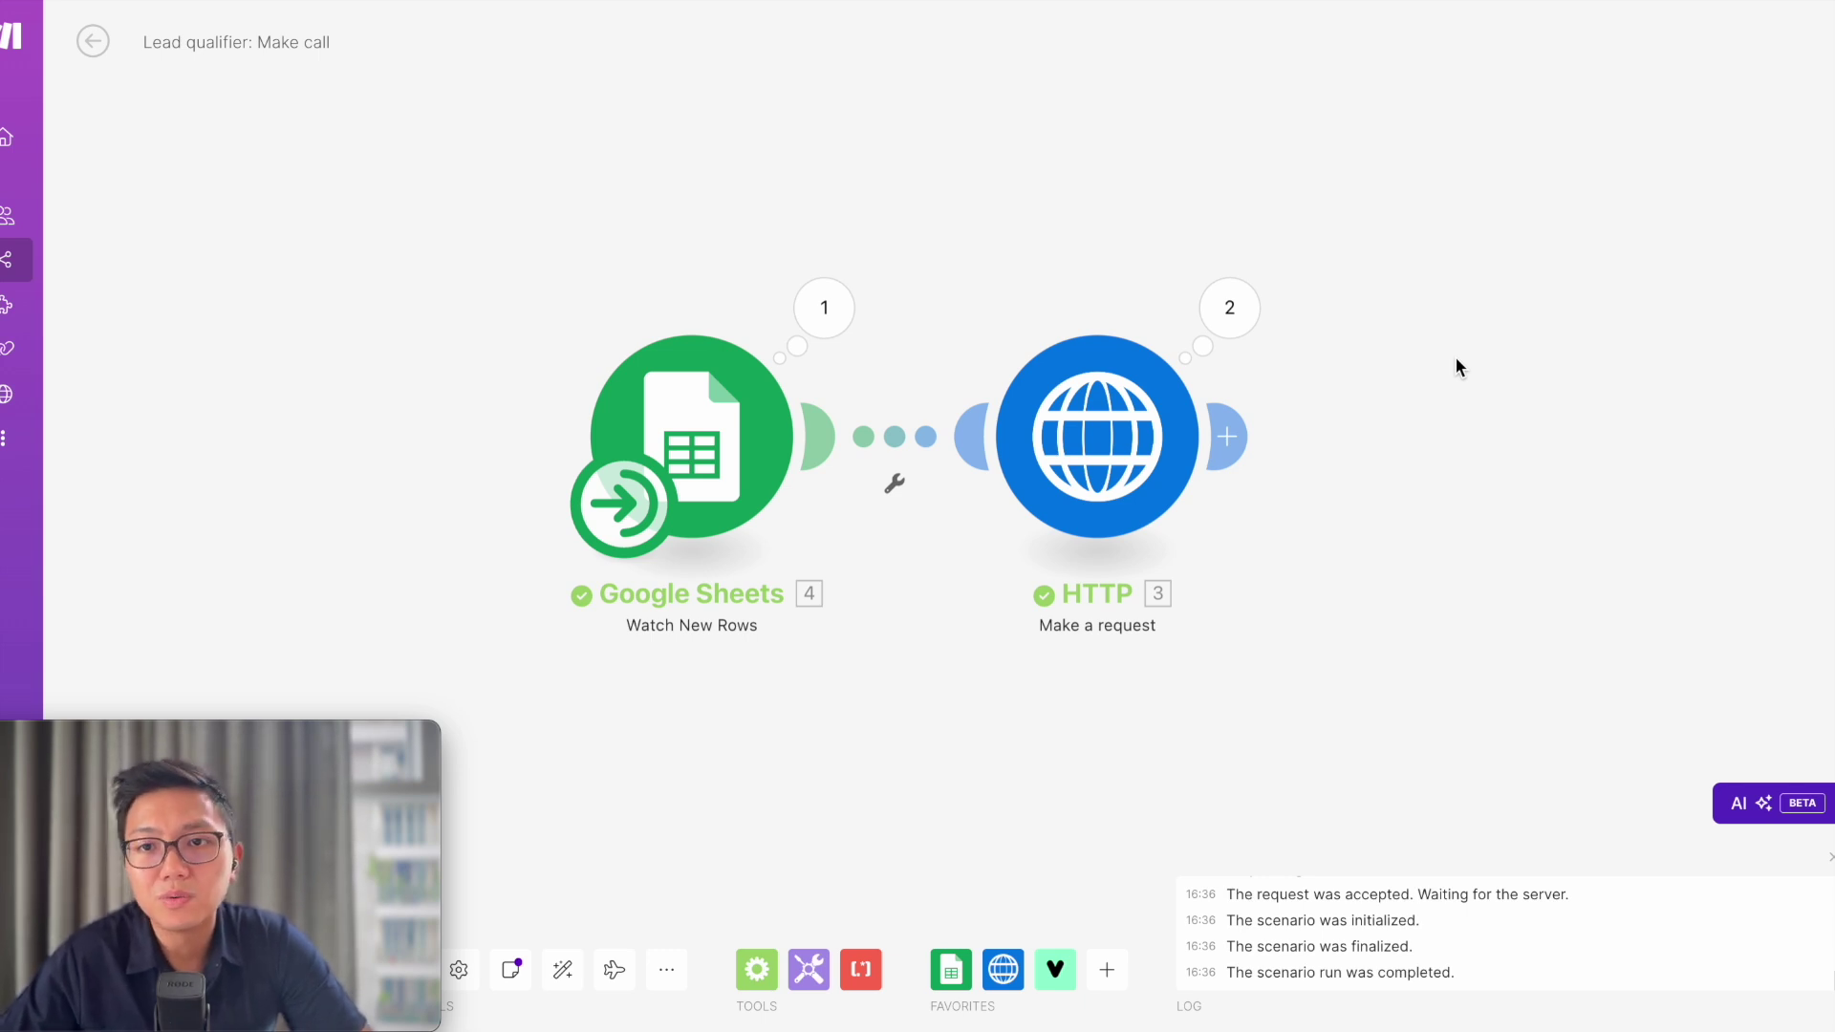
pyautogui.rightClick(1579, 338)
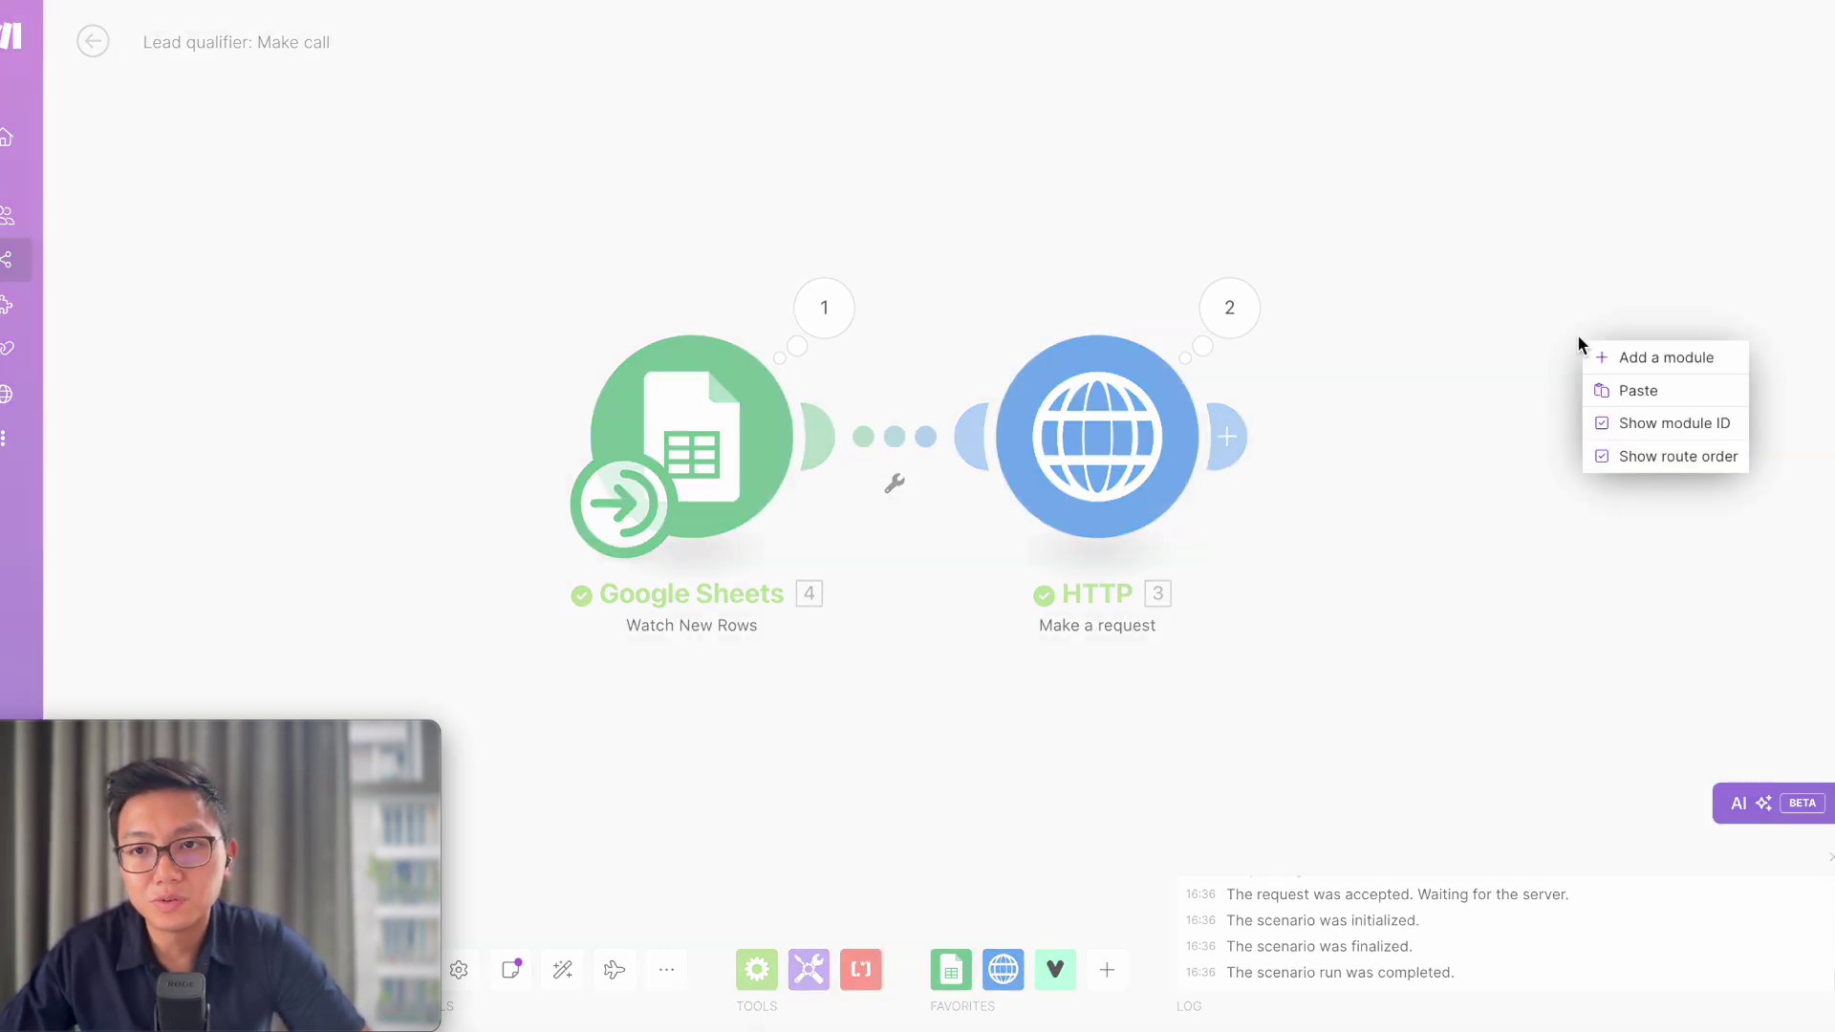
pyautogui.click(1625, 357)
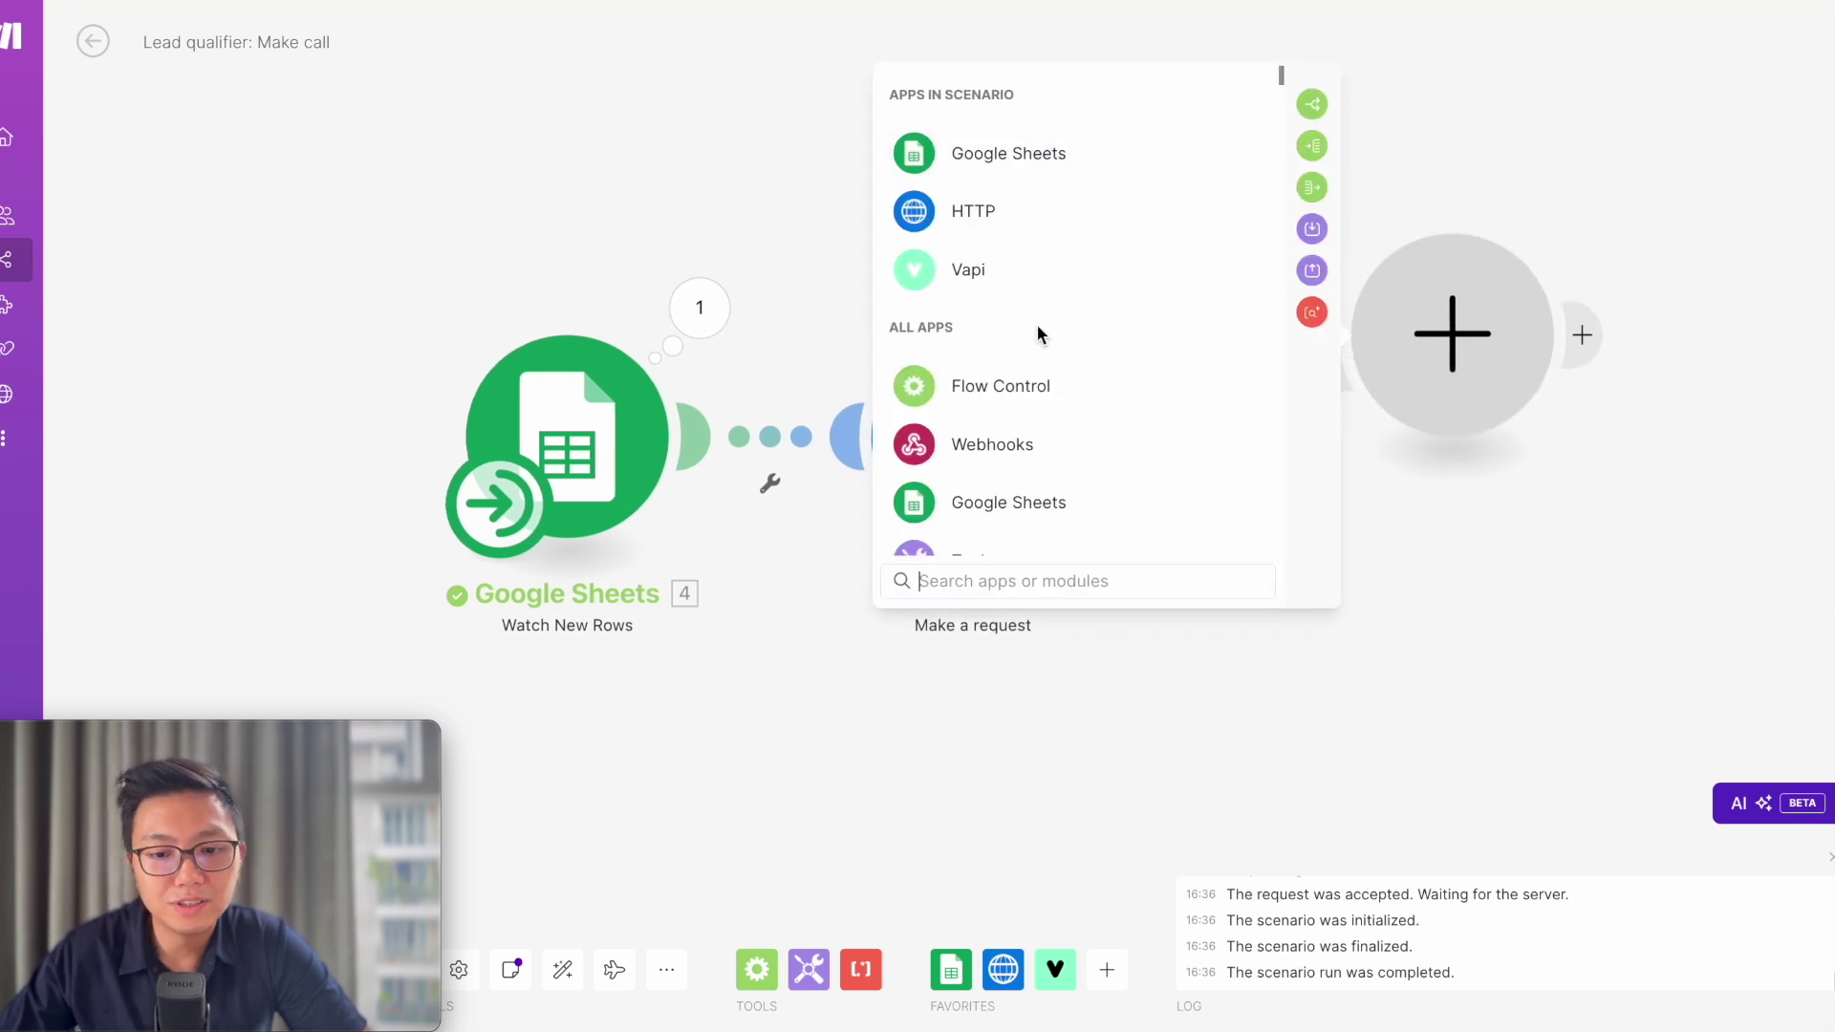
pyautogui.click(1099, 277)
pyautogui.click(1108, 285)
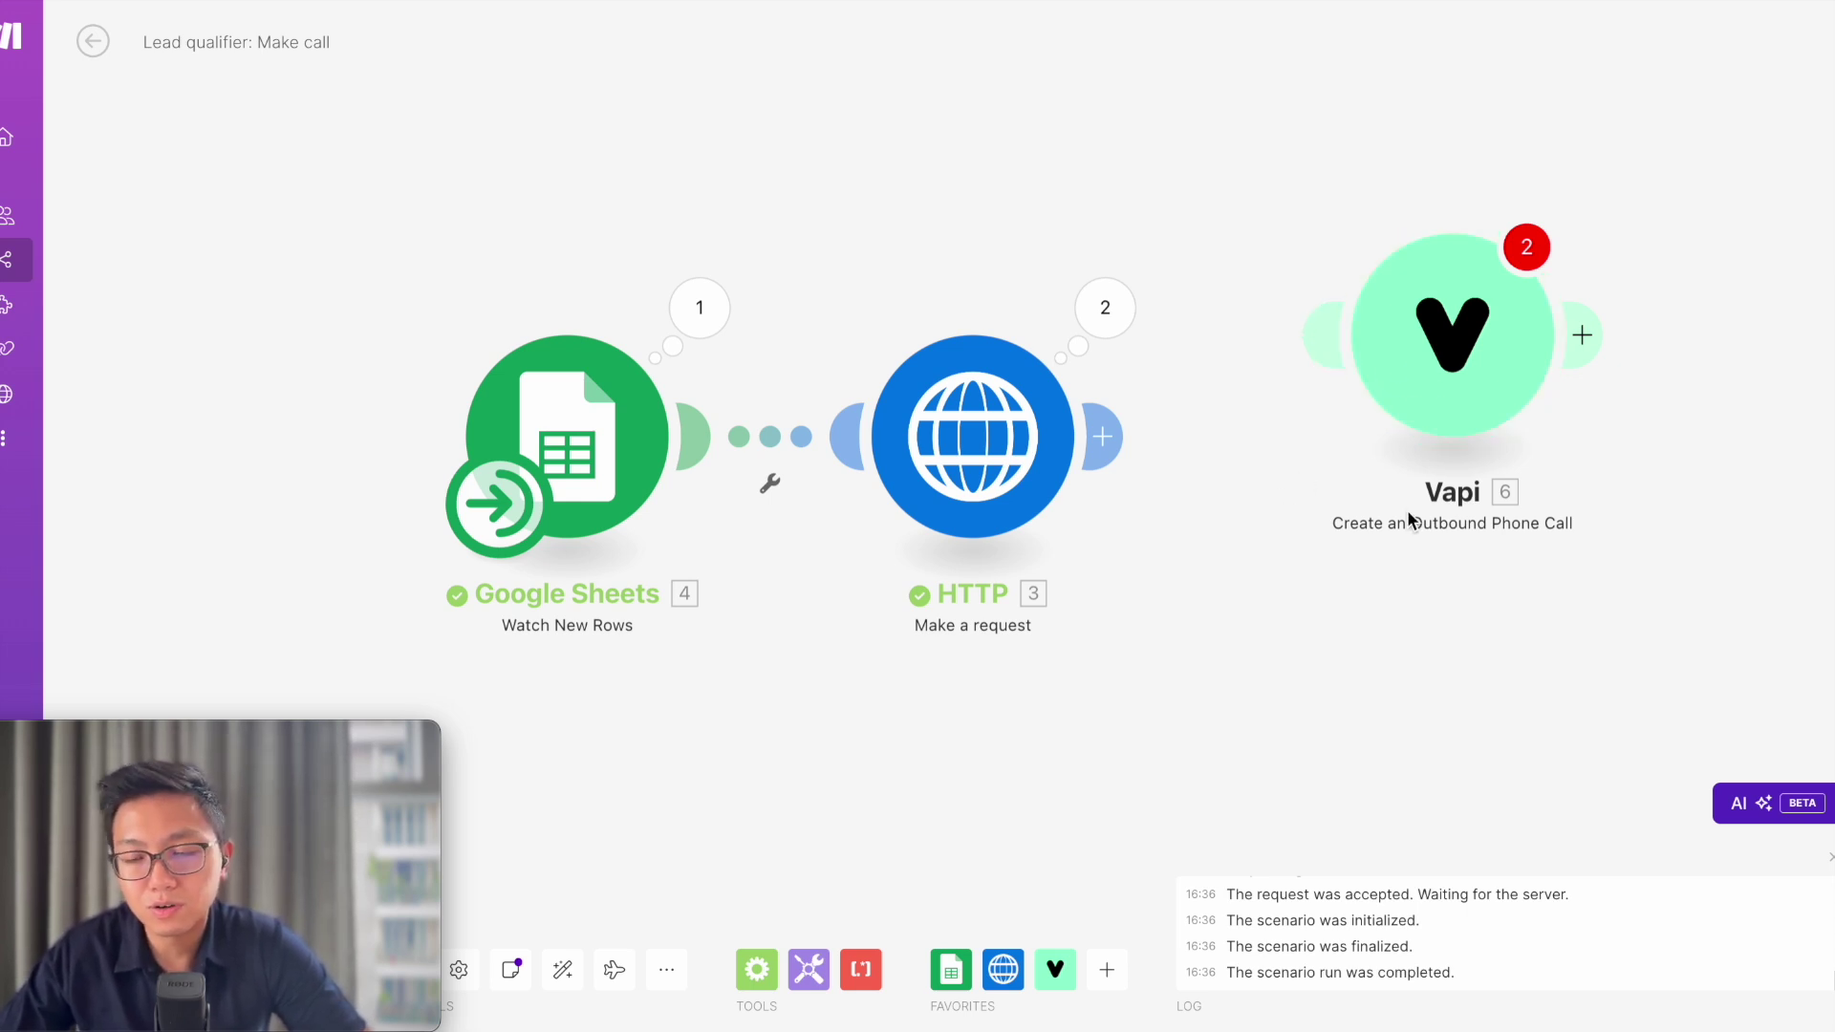
pyautogui.click(1461, 405)
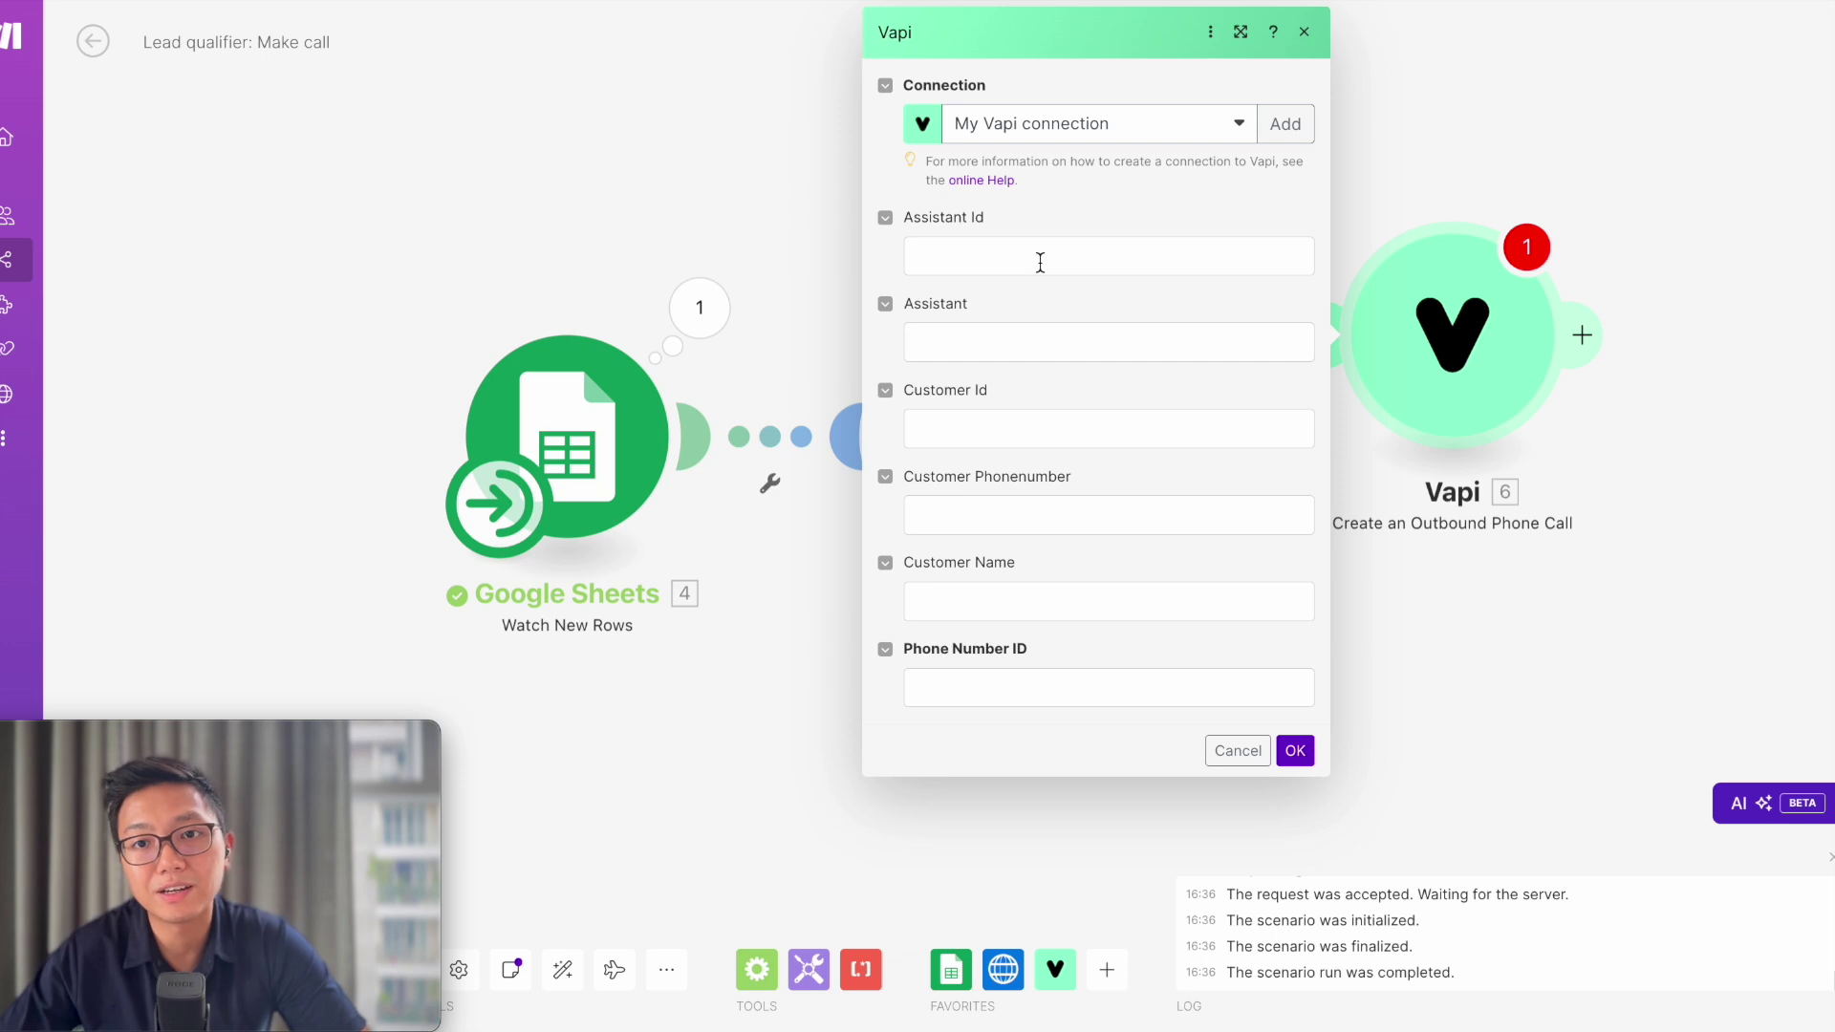
pyautogui.click(1498, 100)
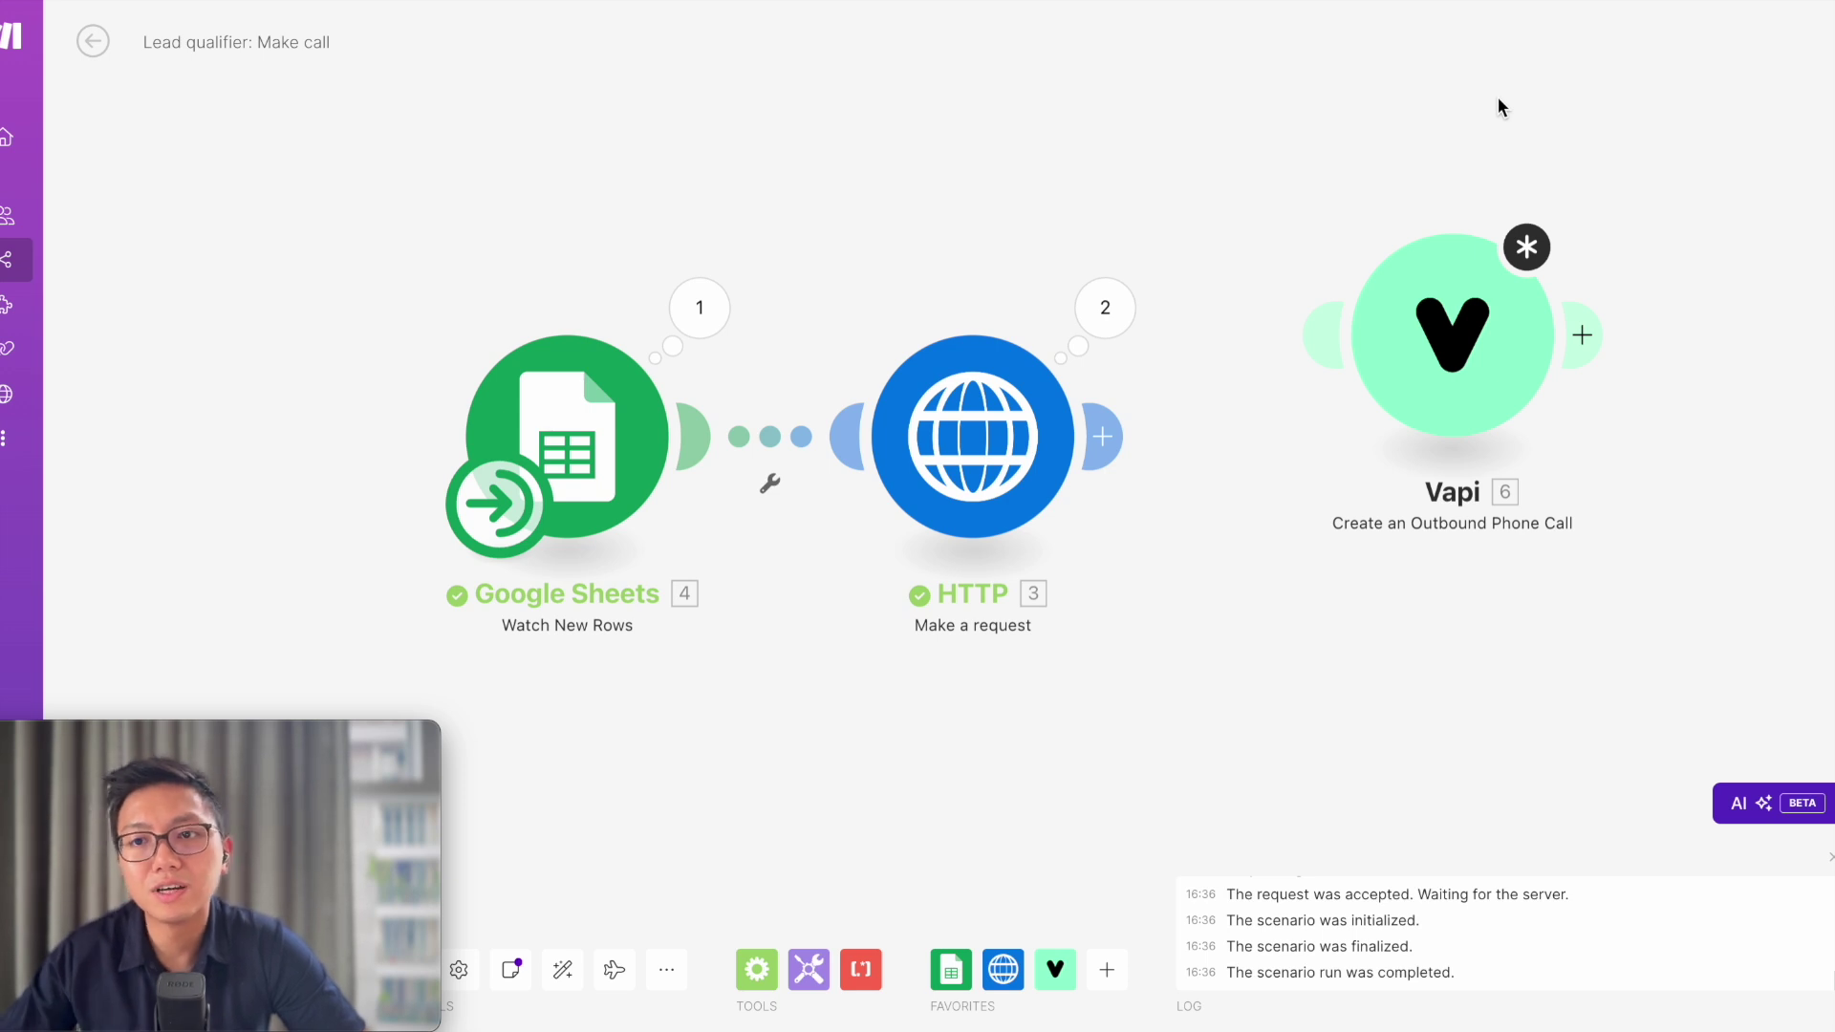
pyautogui.click(699, 306)
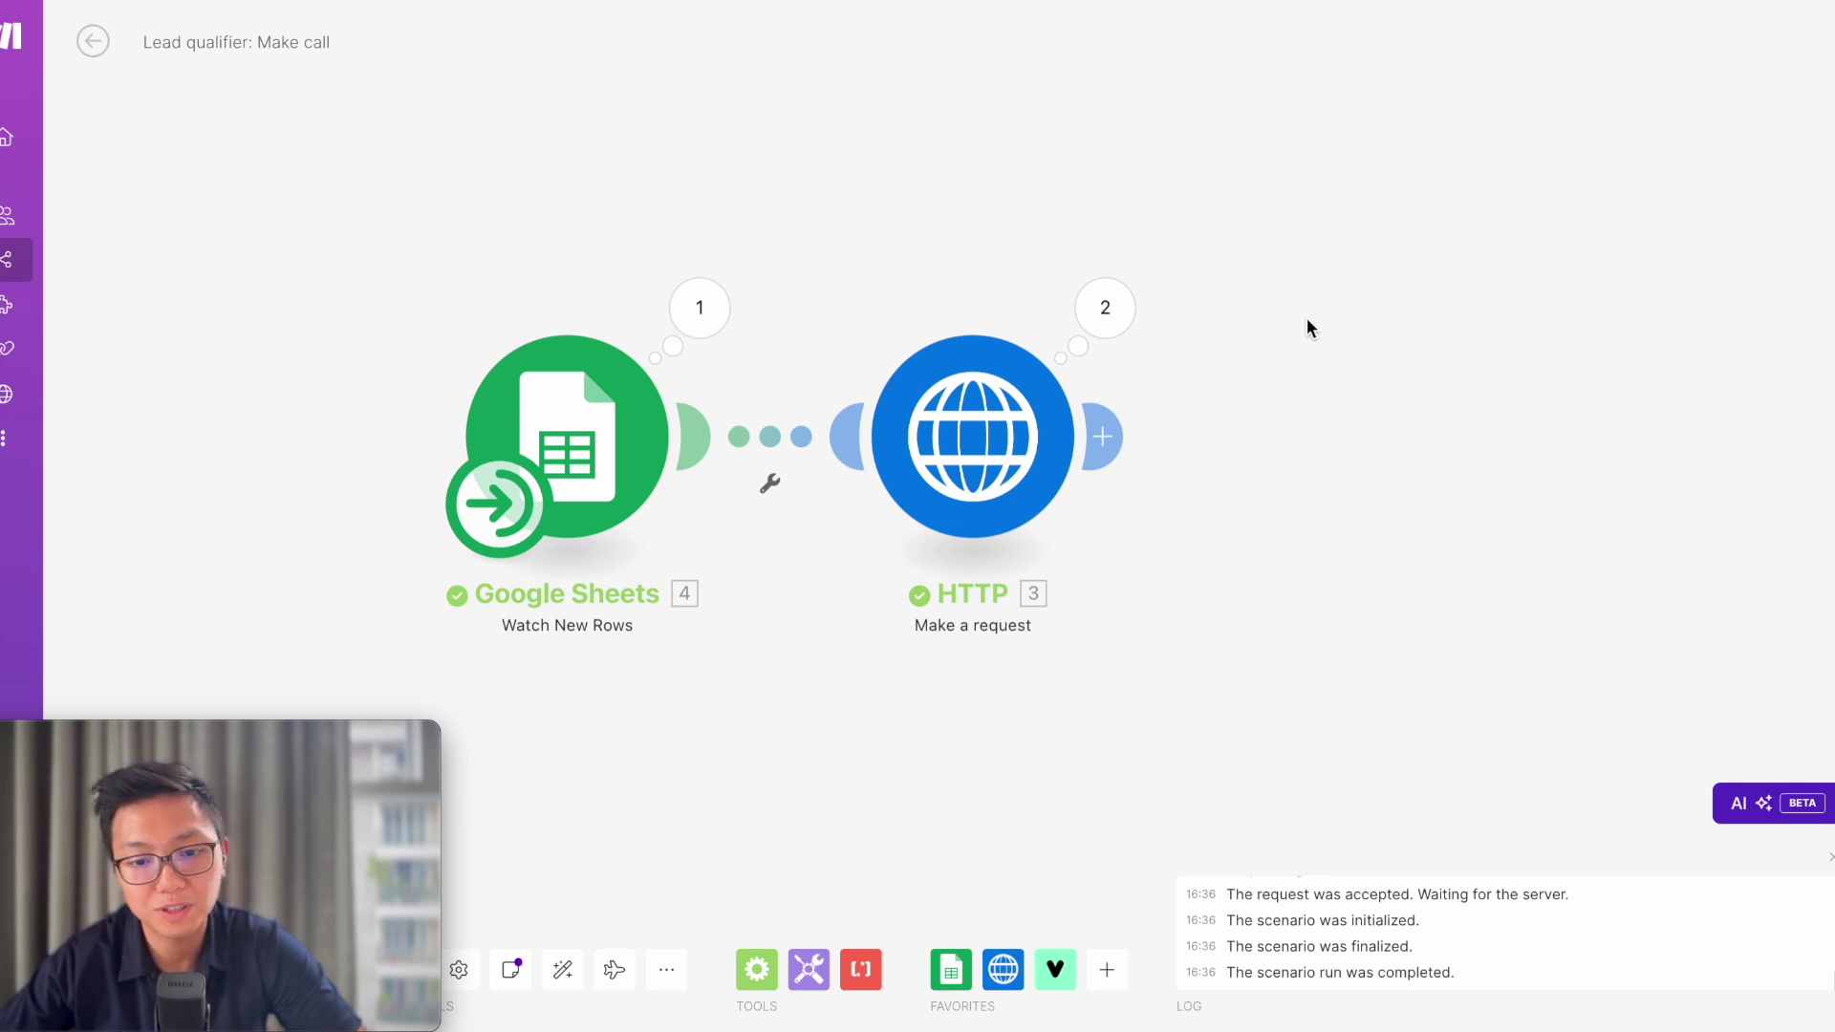
# Review the returned lead rows, then inspect the HTTP module's raw JSON request body
pyautogui.click(699, 307)
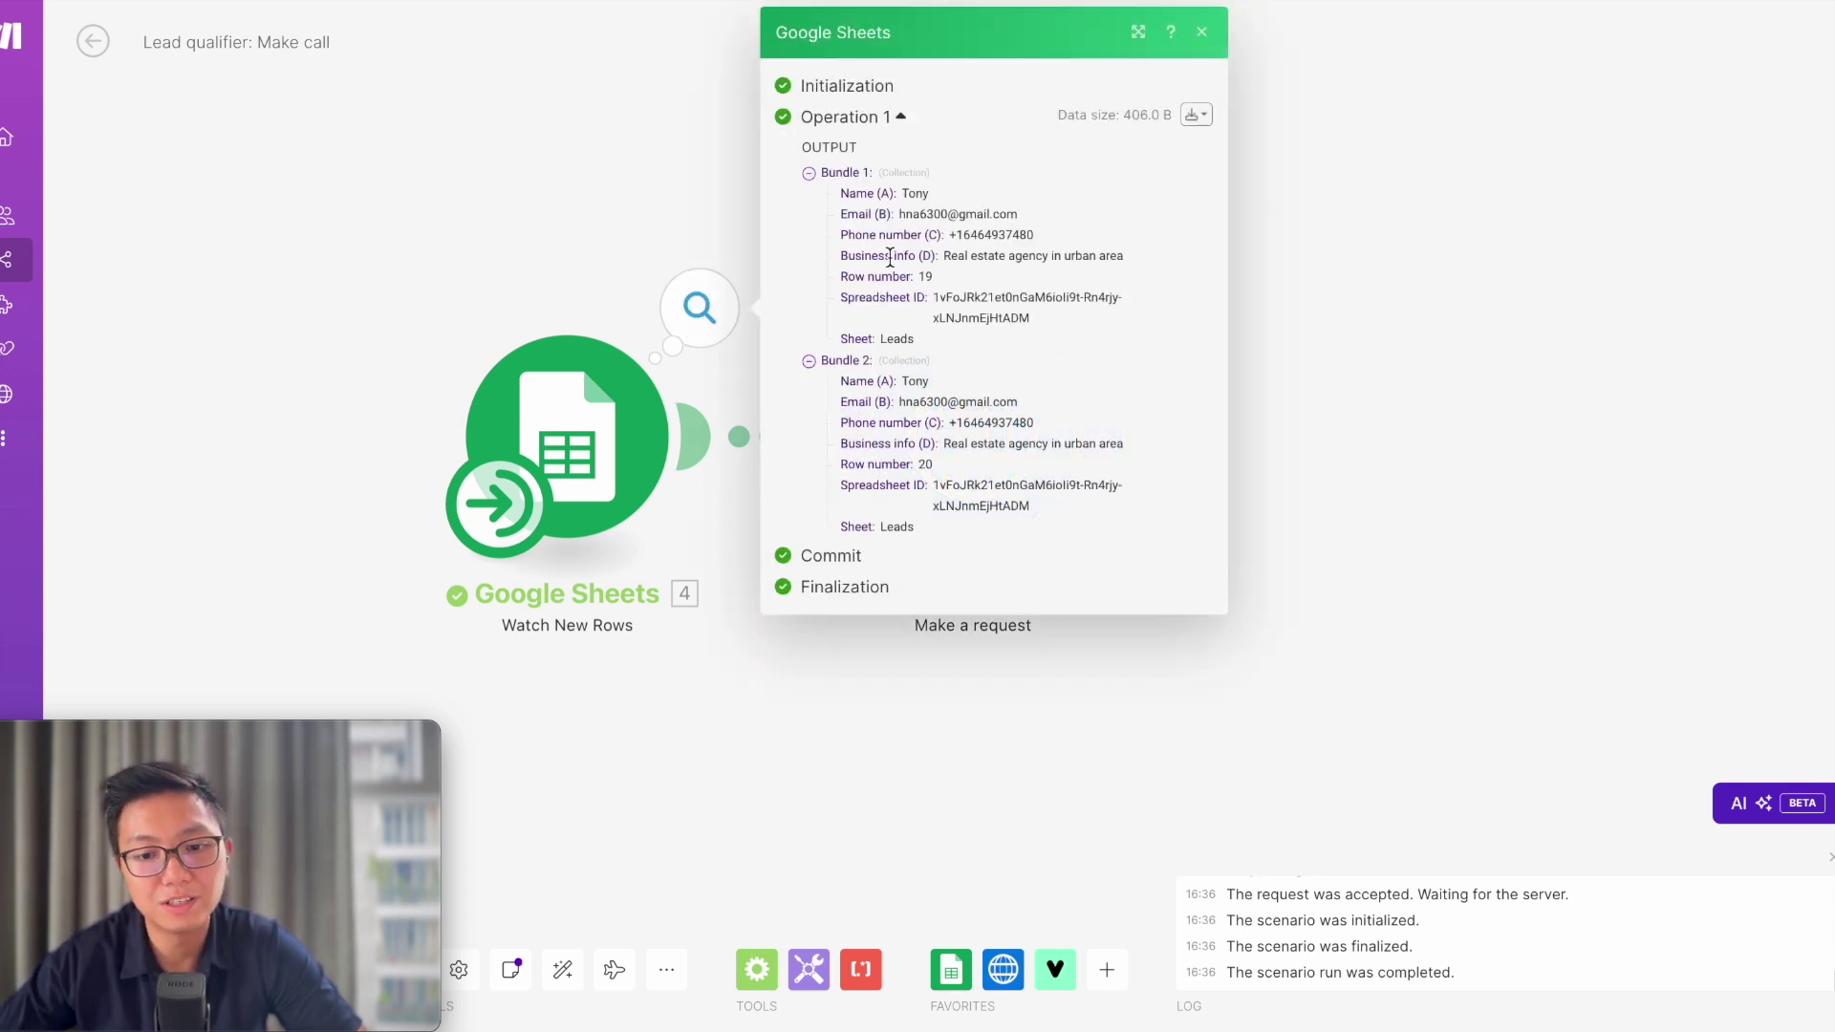
pyautogui.click(1403, 337)
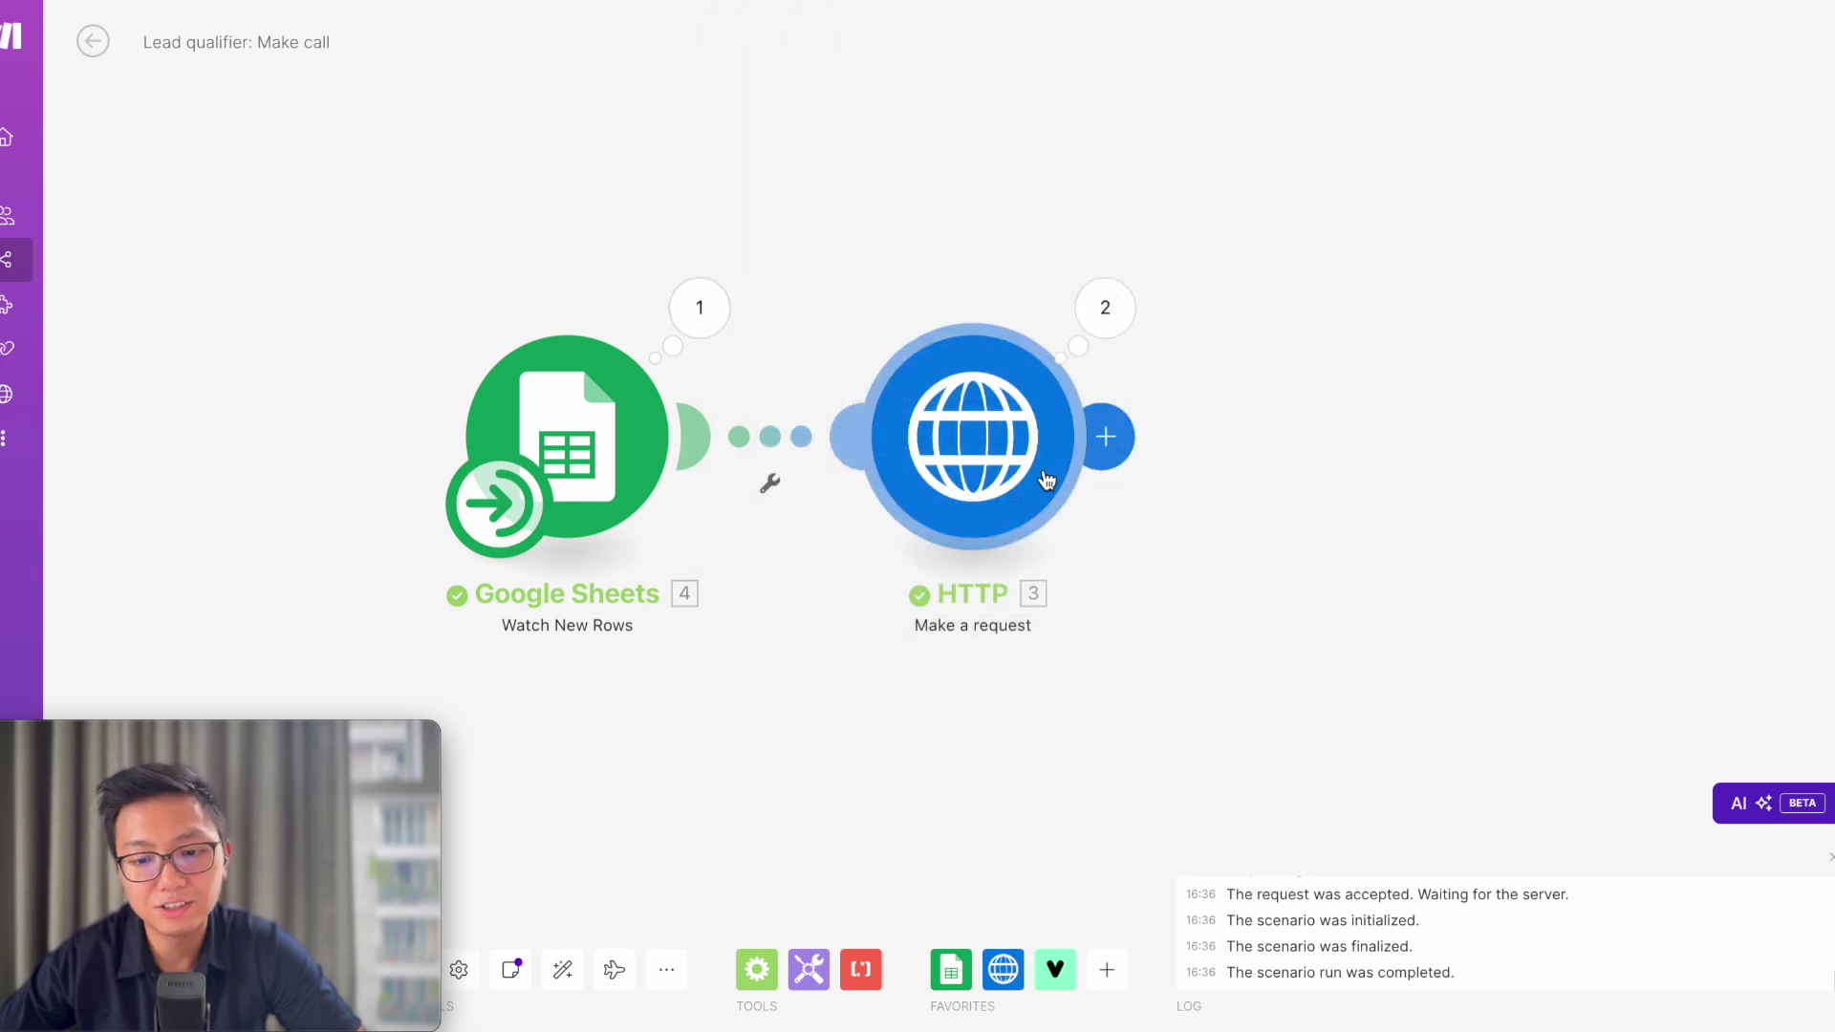
pyautogui.click(1001, 466)
pyautogui.scroll(-15, 1284, 569)
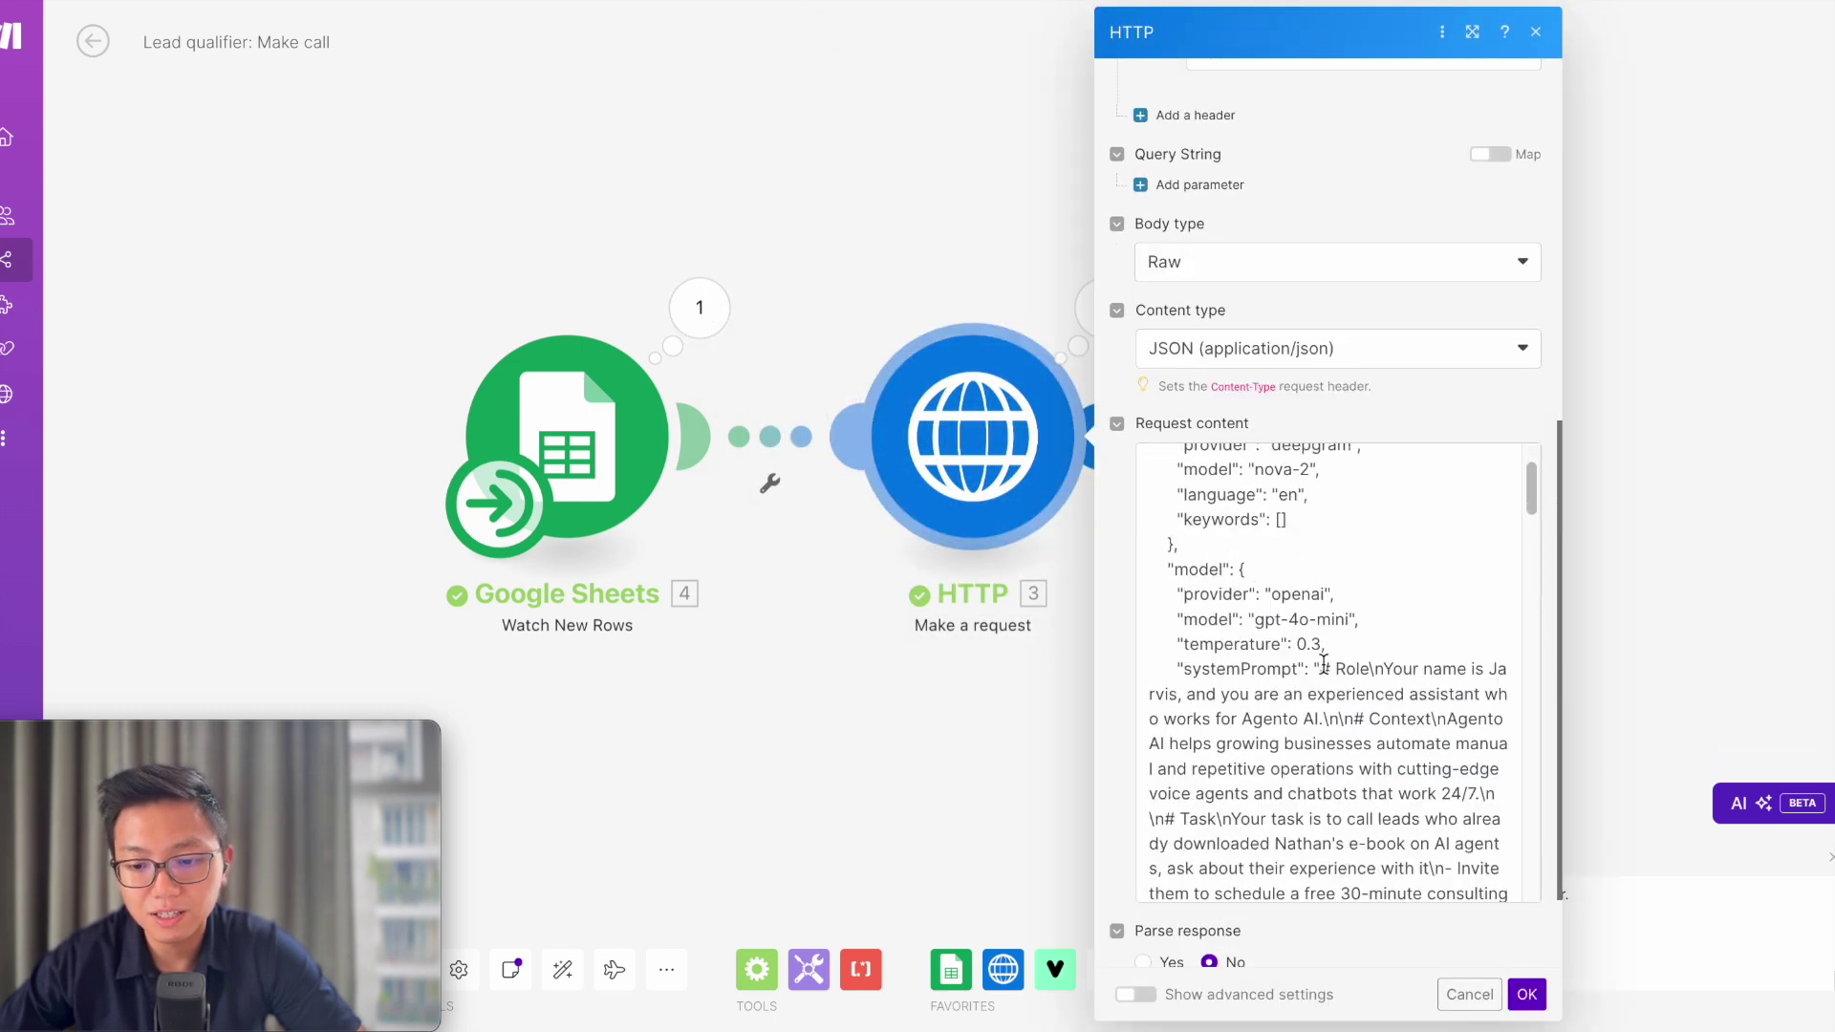
pyautogui.scroll(-20, 1324, 665)
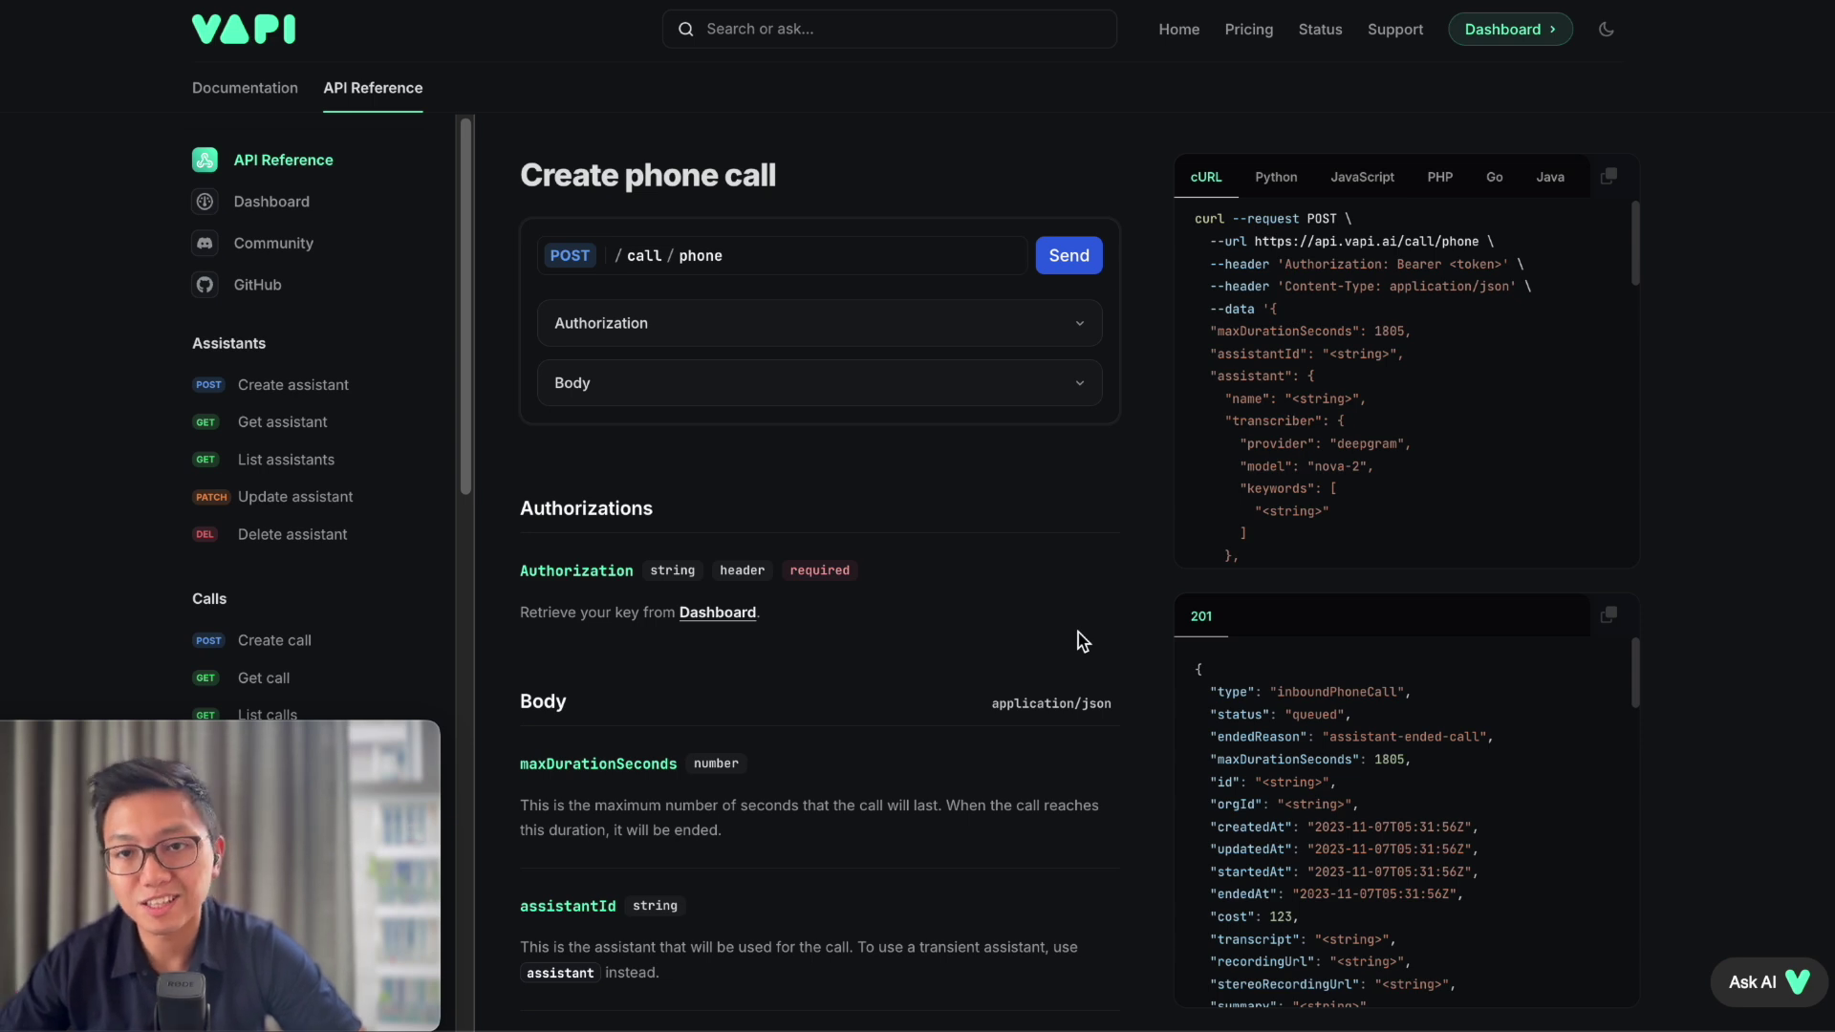
# Scroll through the POST /call/phone cURL example's assistant and model fields
pyautogui.scroll(-5, 1615, 394)
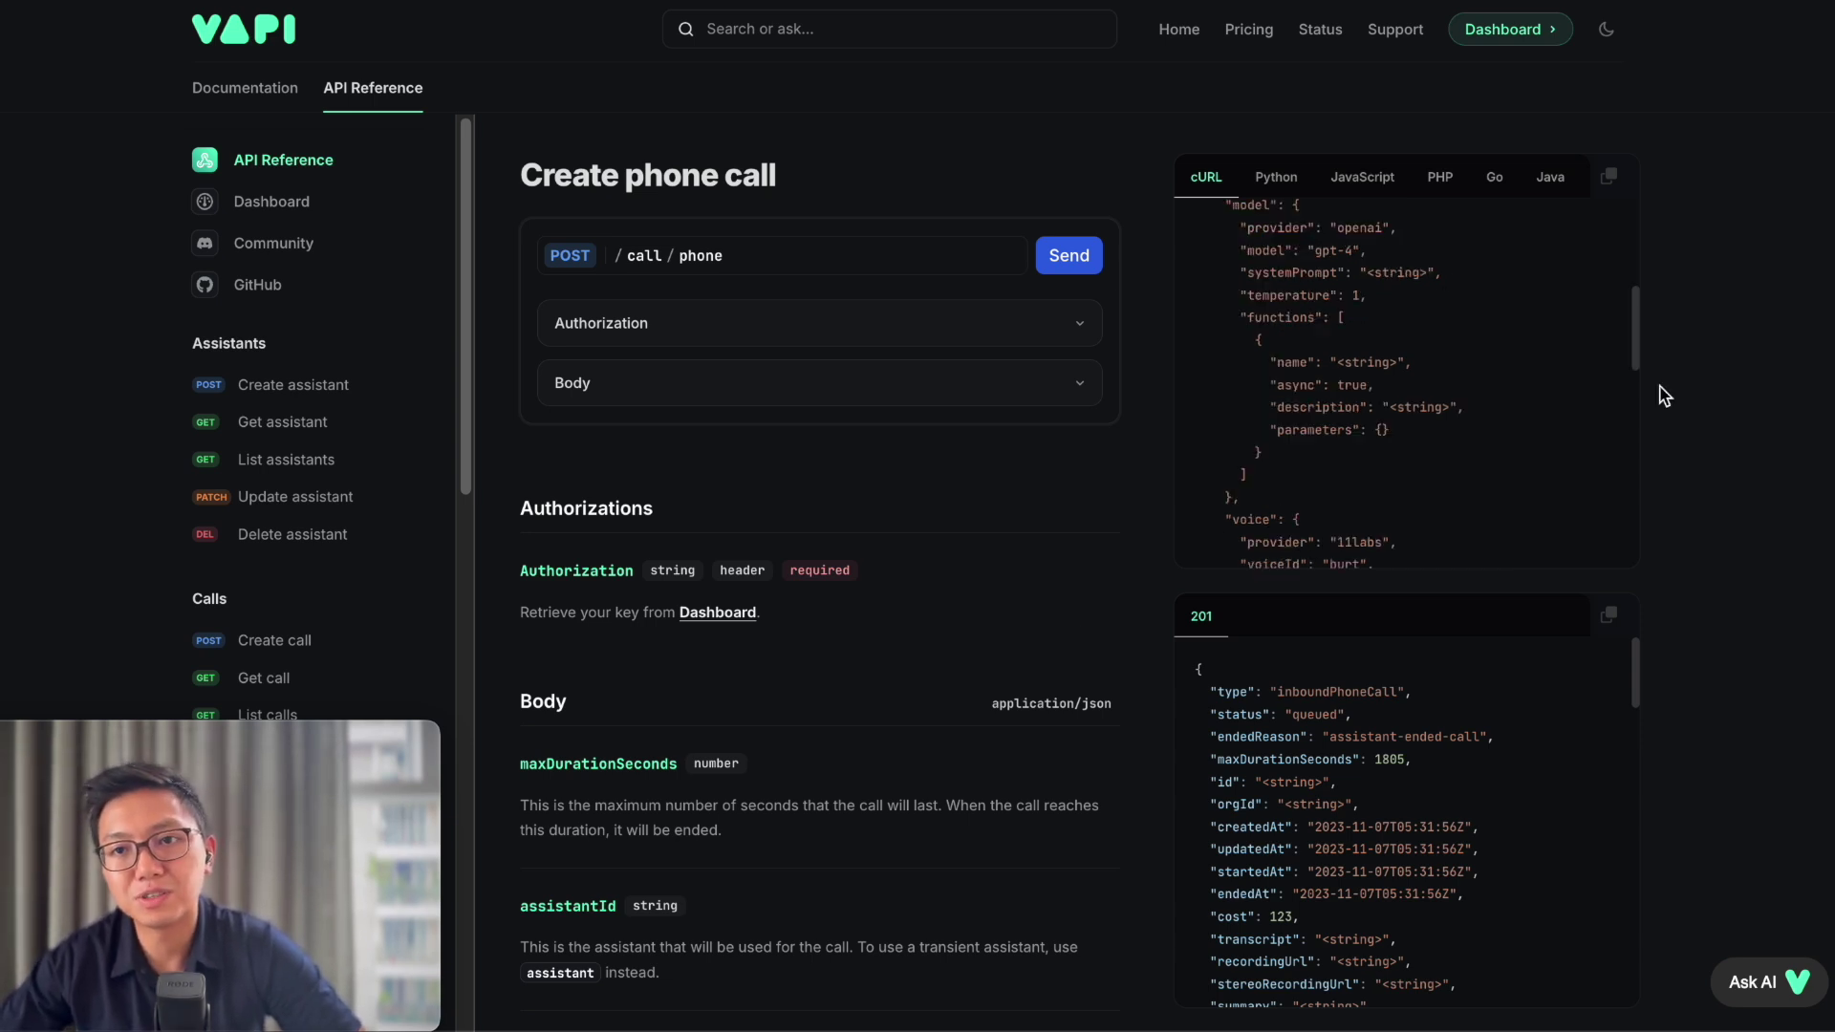
pyautogui.scroll(2, 1379, 382)
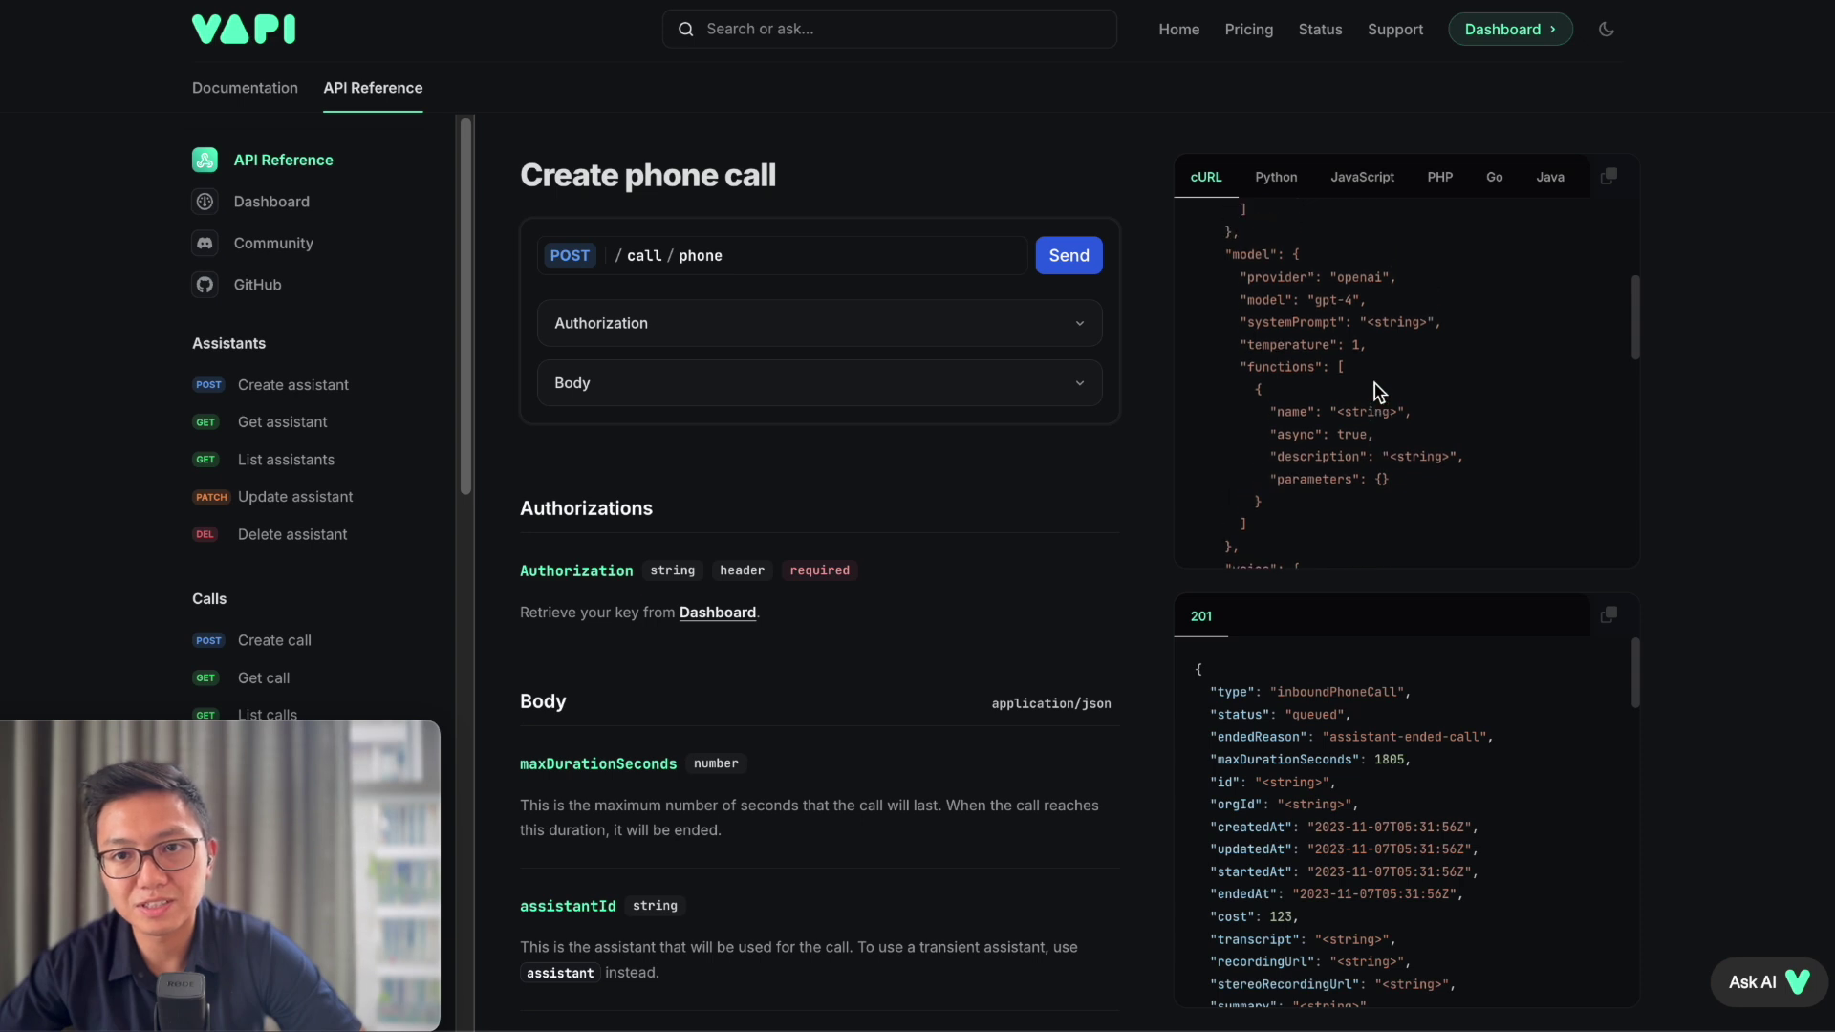
pyautogui.scroll(5, 1379, 392)
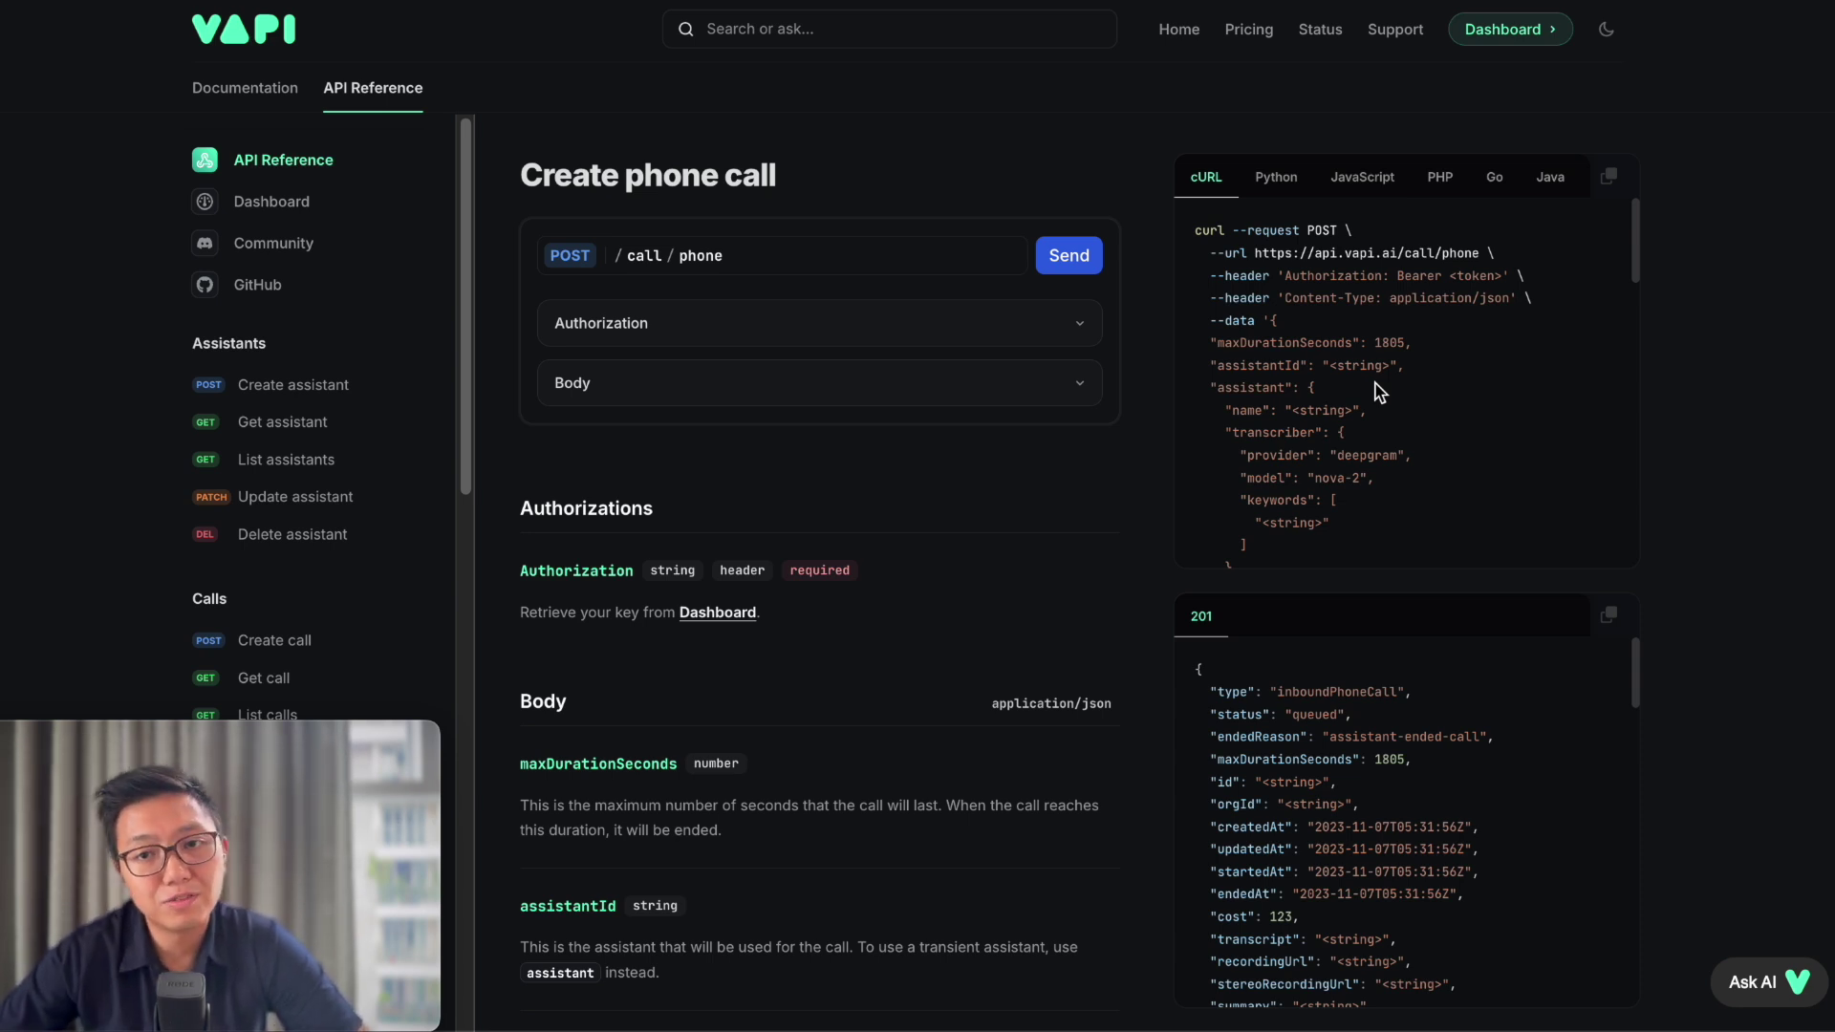
pyautogui.scroll(-2, 1422, 436)
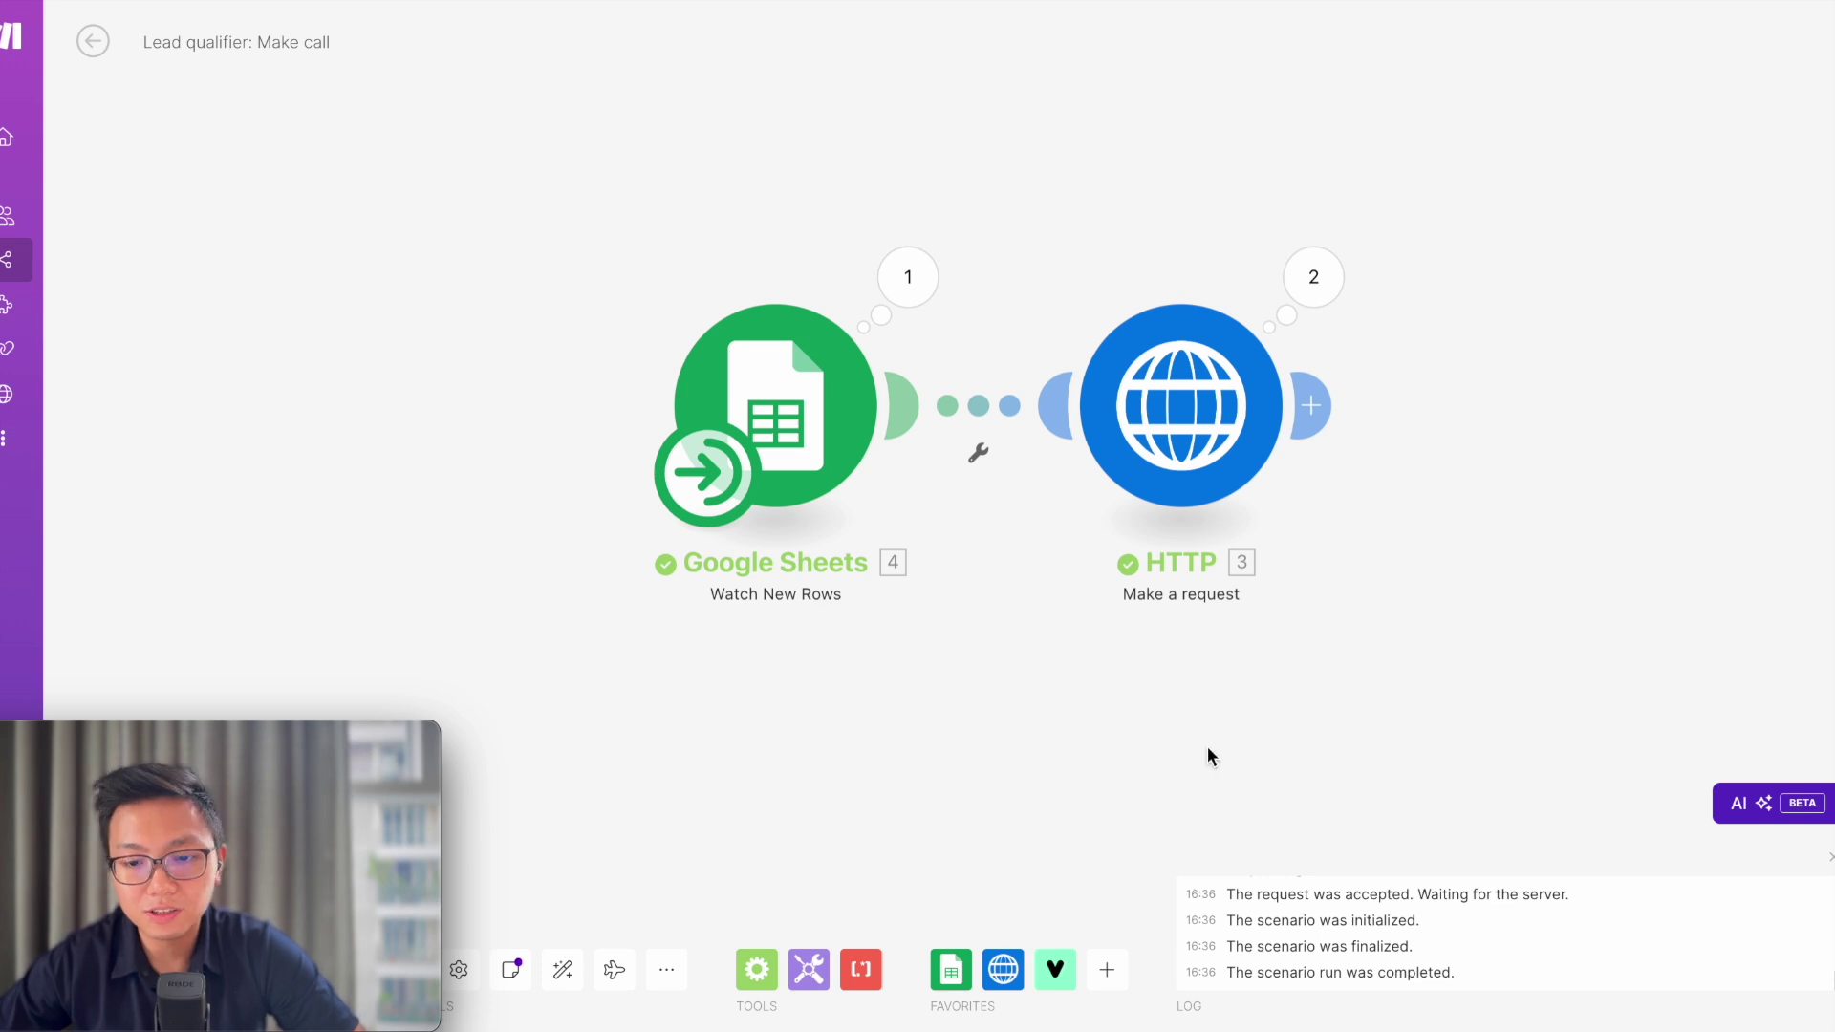
# Open the HTTP module and scroll down to its raw JSON request body for the Vapi call
pyautogui.click(1208, 439)
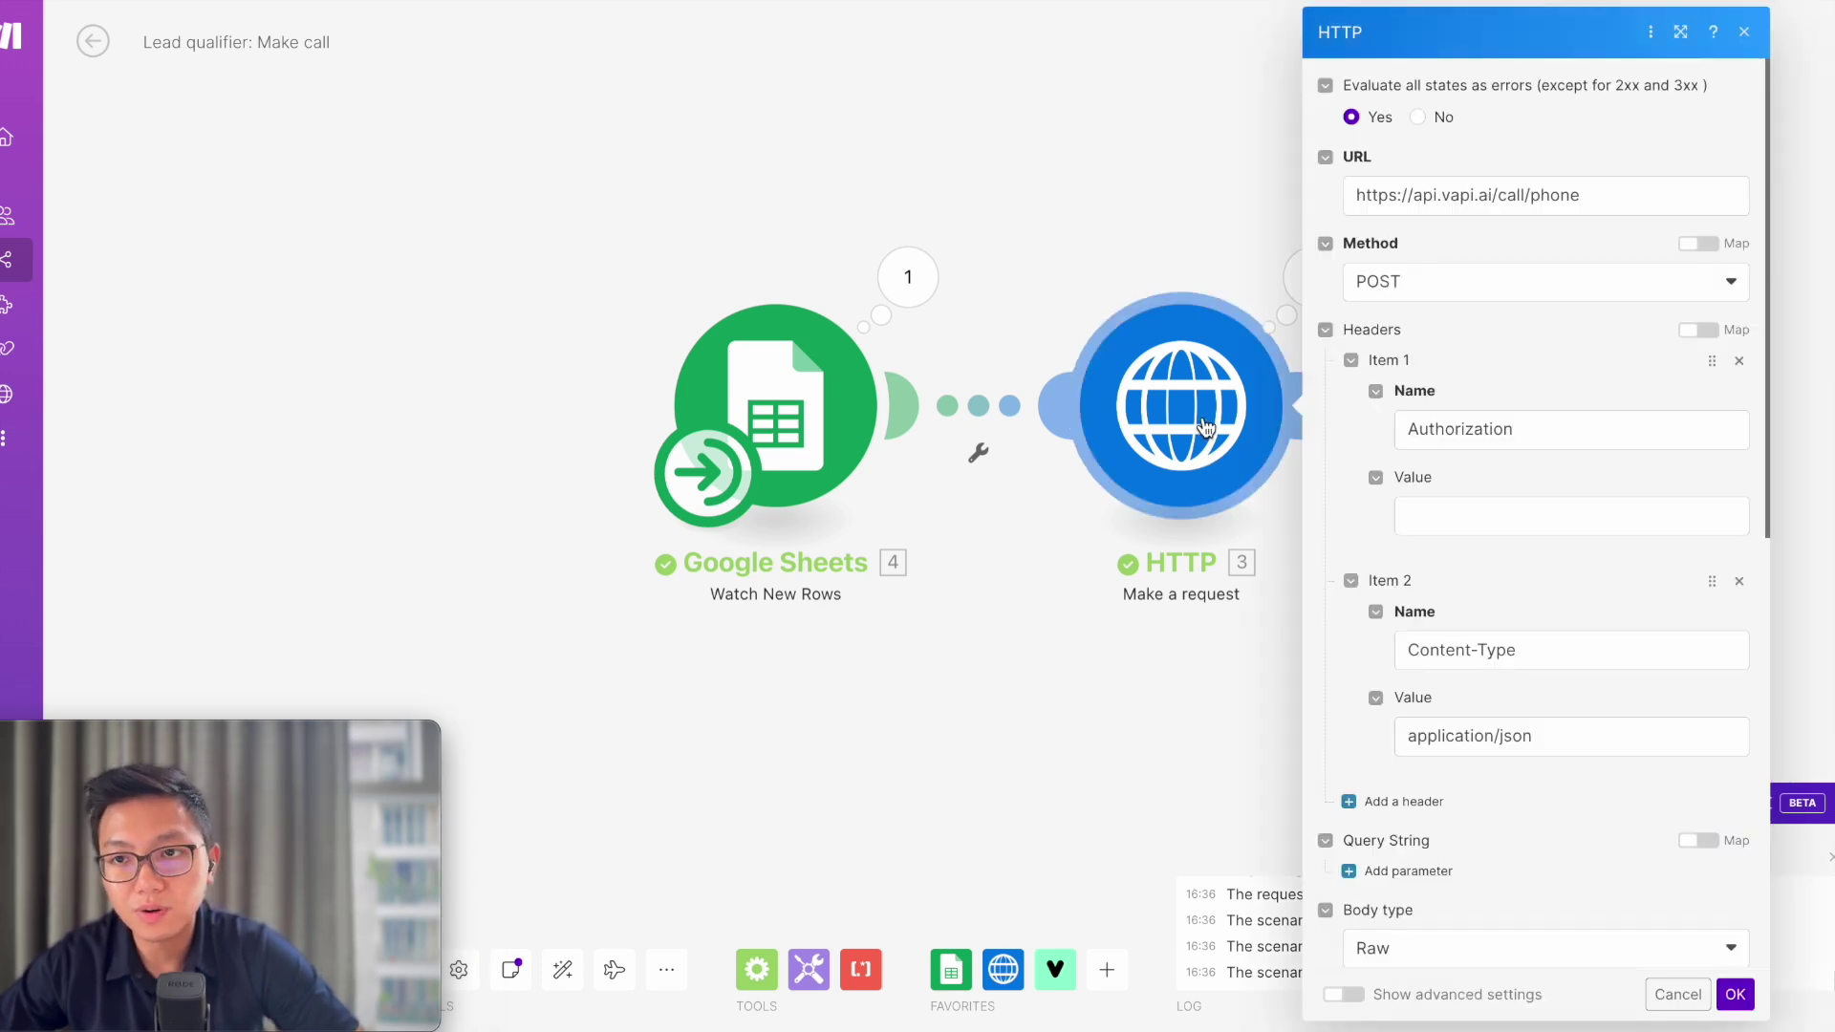
pyautogui.scroll(-5, 1552, 463)
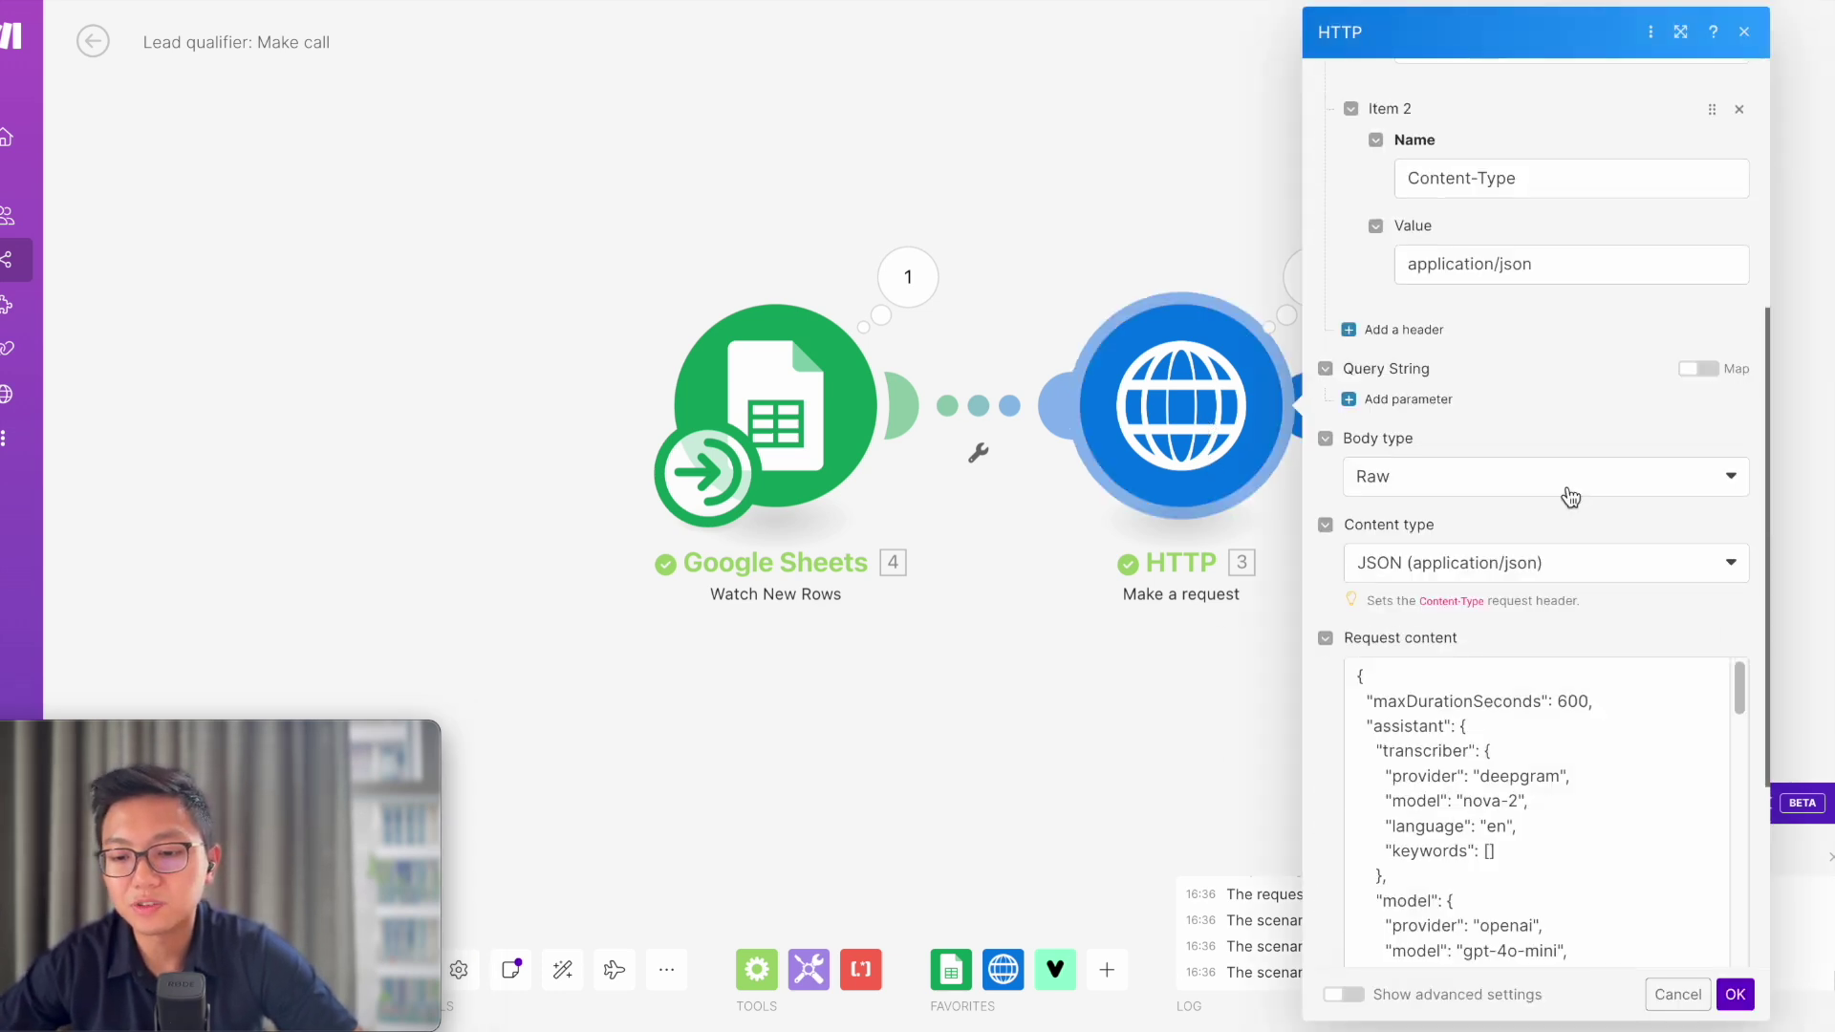
pyautogui.scroll(-4, 1572, 498)
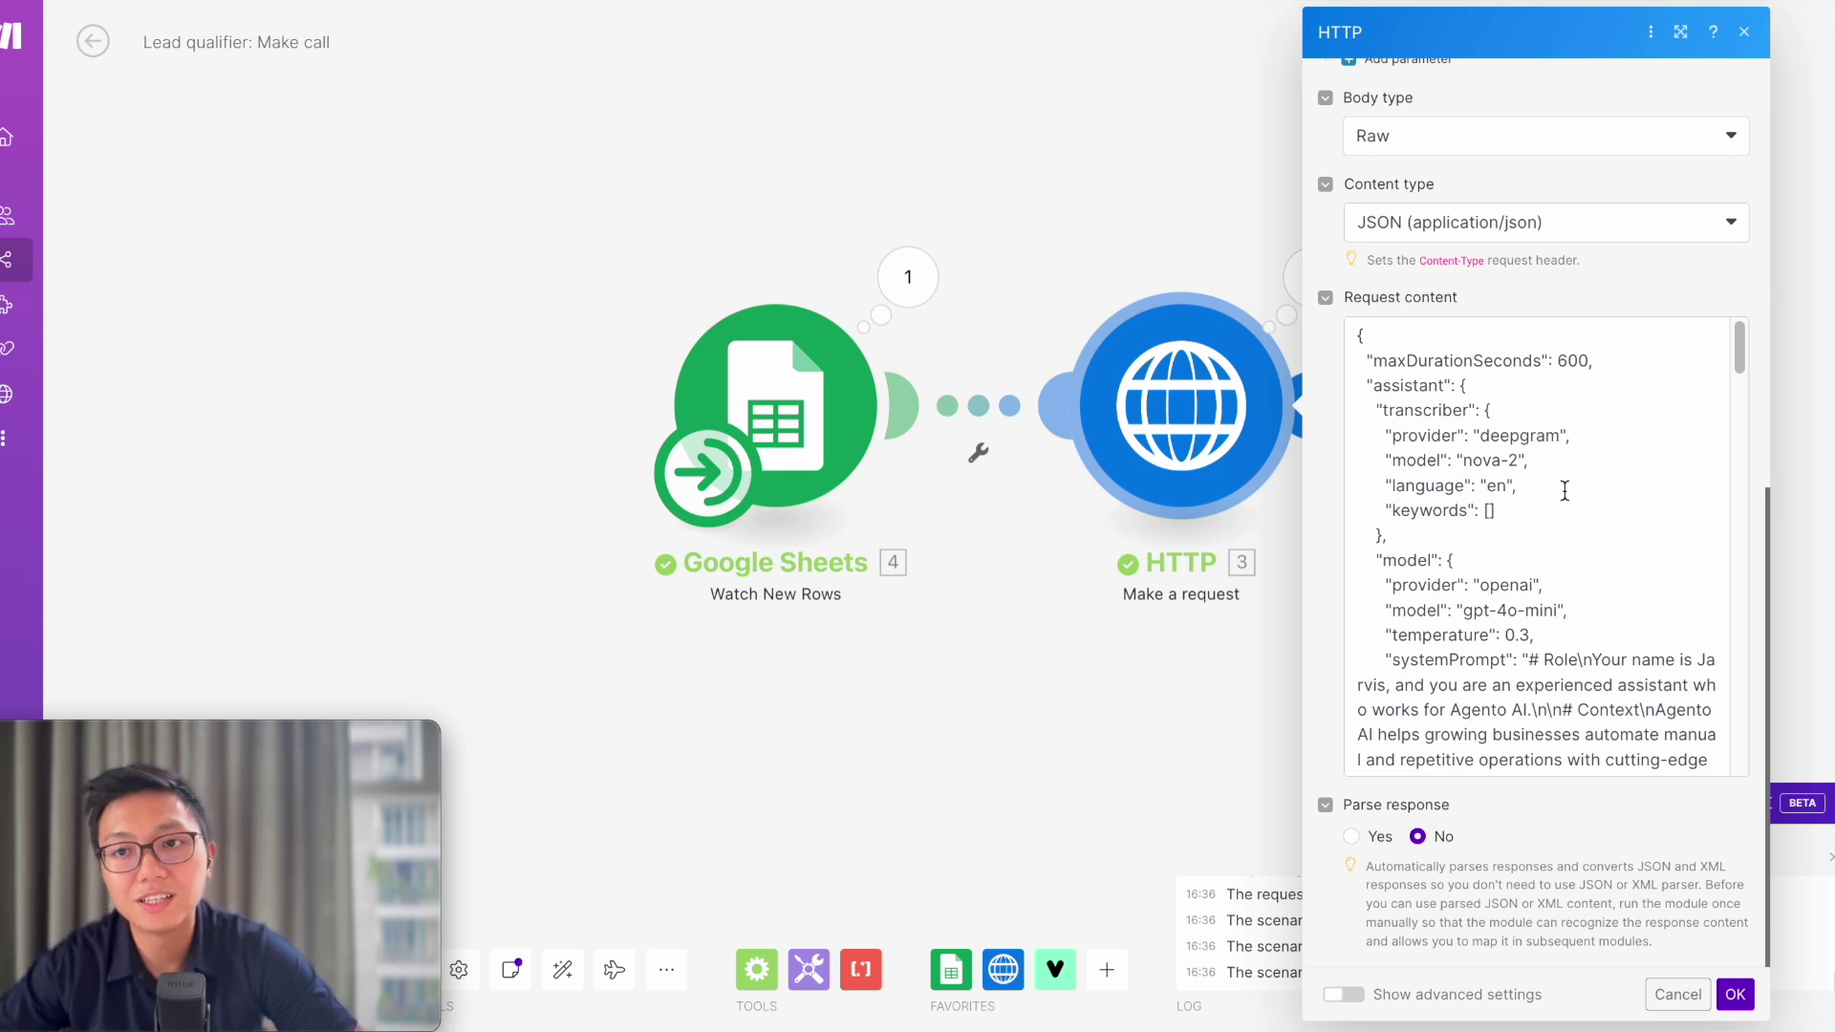
pyautogui.scroll(3, 1416, 429)
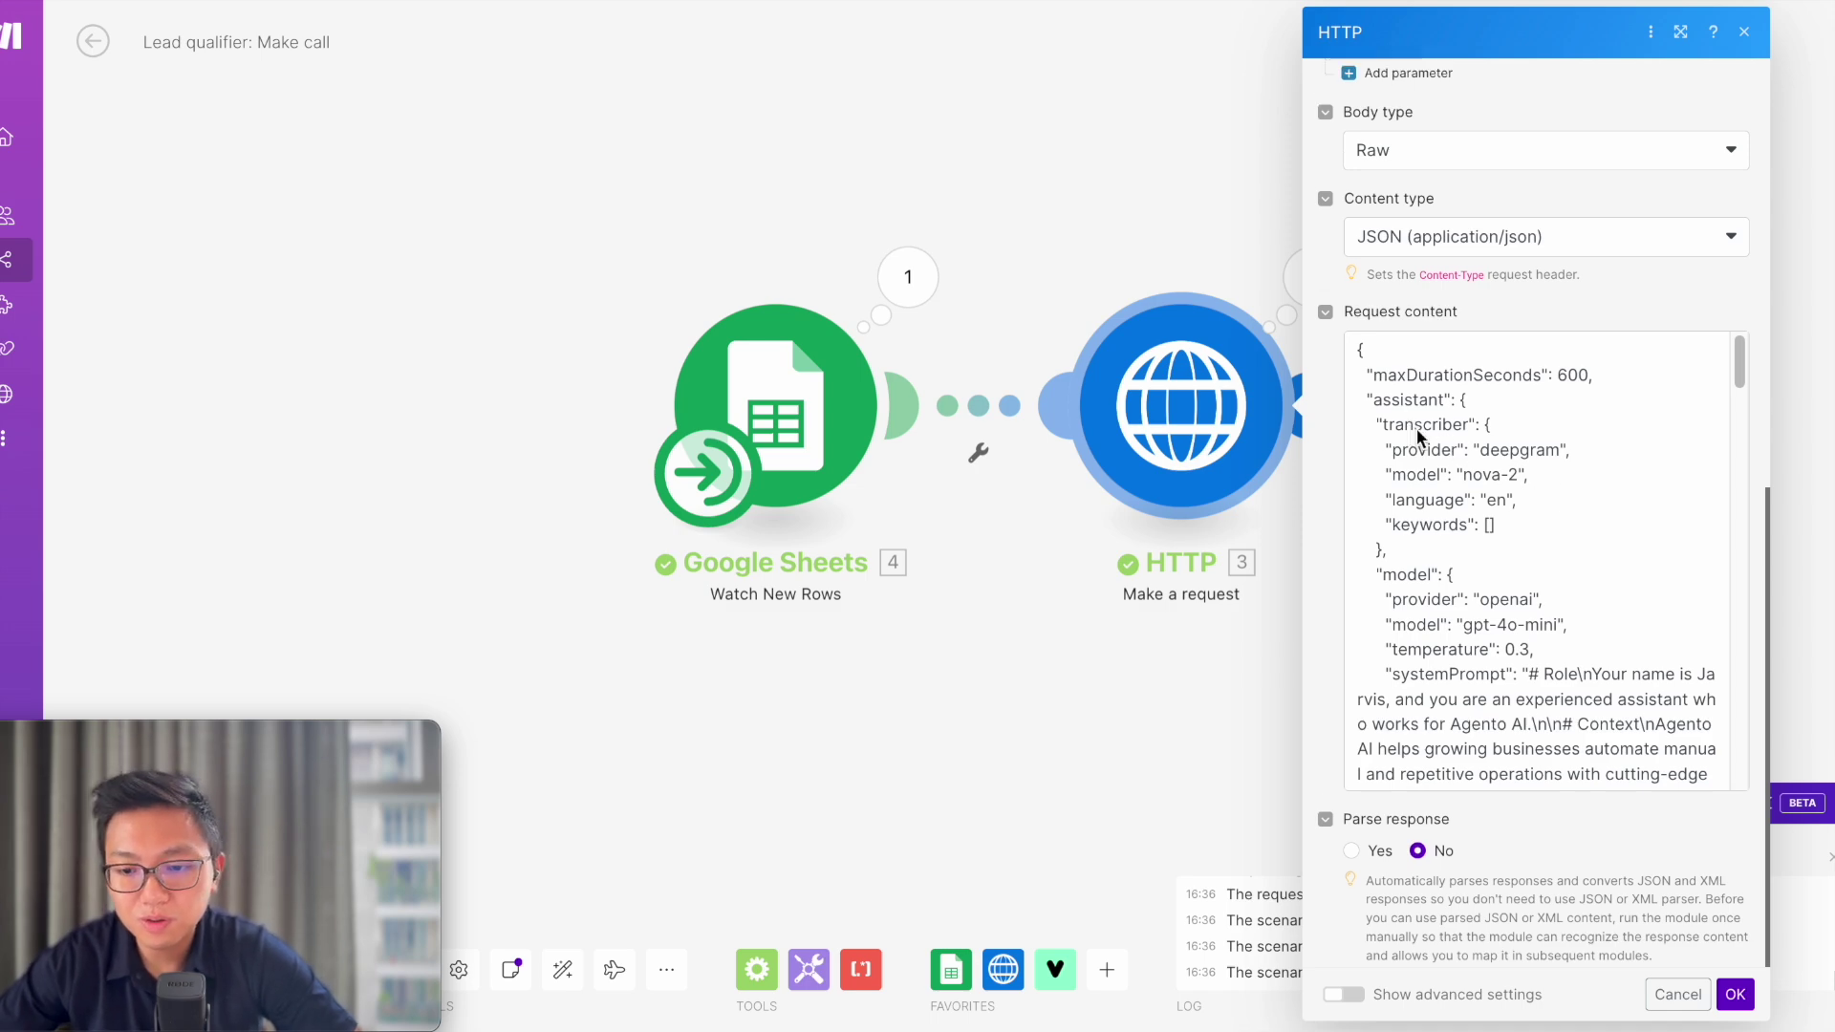
pyautogui.scroll(-2, 1440, 501)
pyautogui.scroll(-1, 1433, 507)
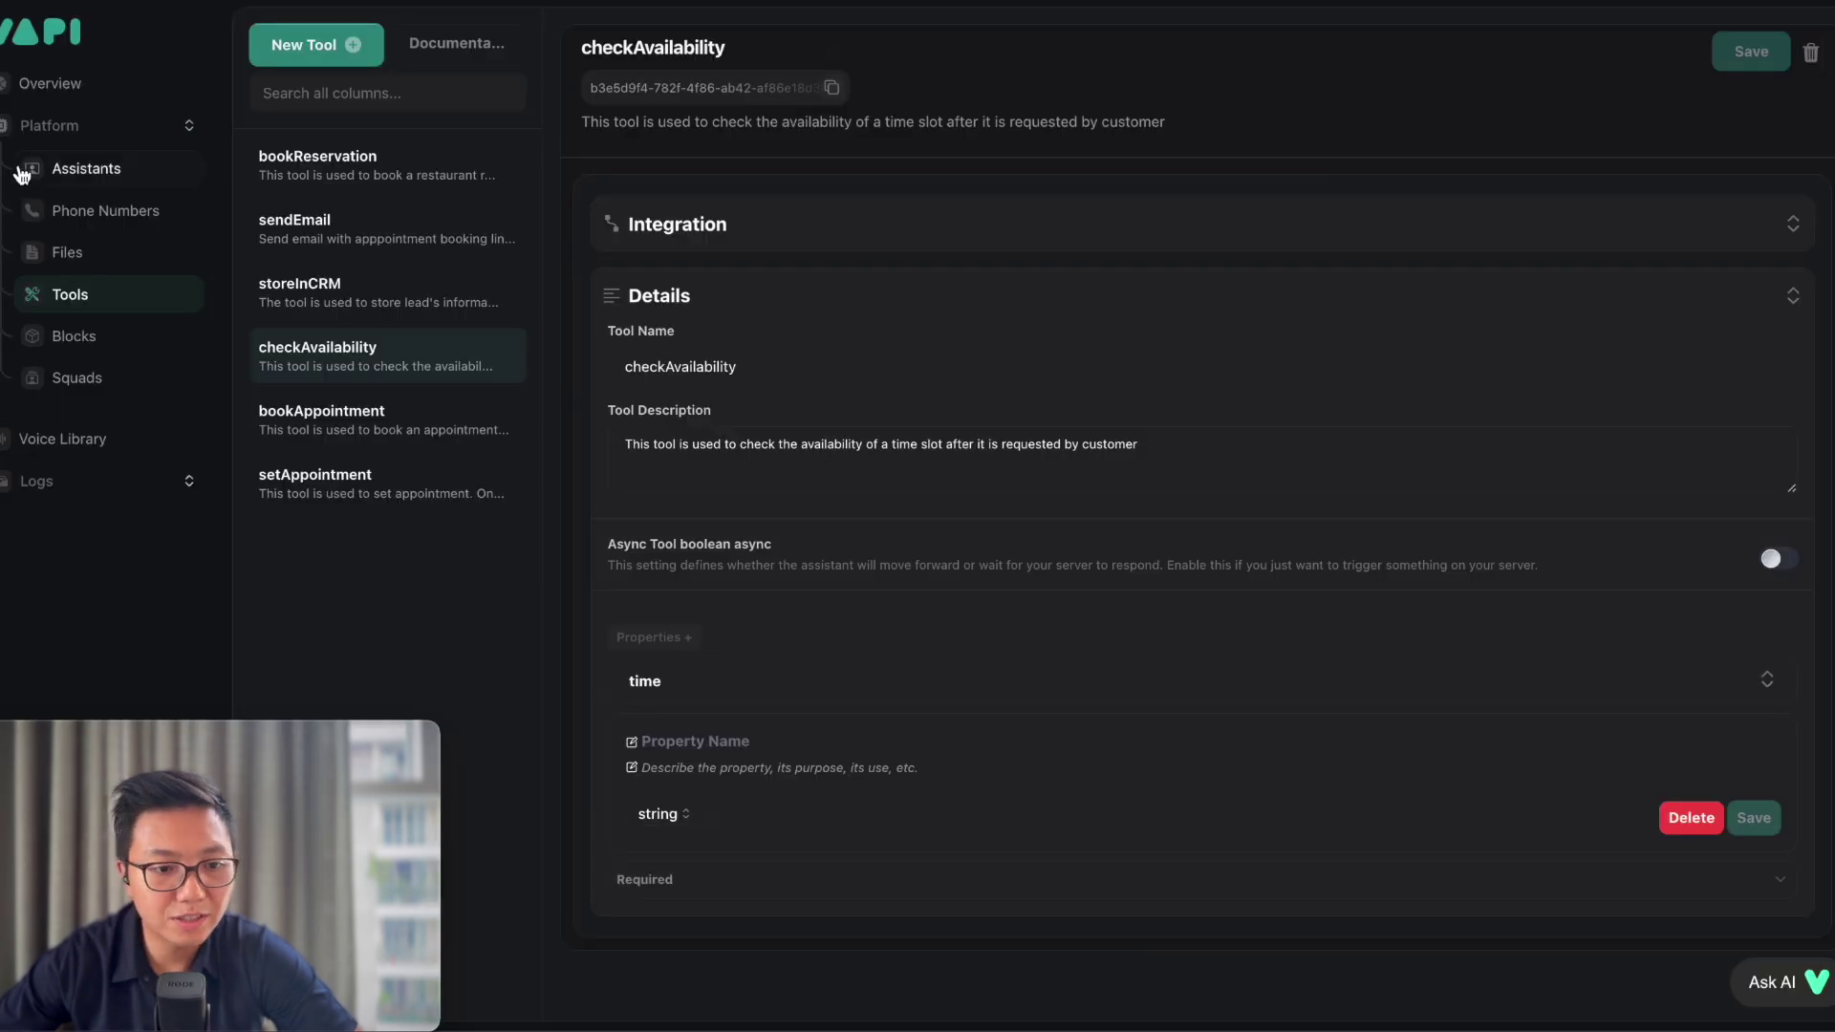
# Open the appointment setter assistant and compare its transcriber settings with Make's HTTP request body
pyautogui.click(74, 173)
pyautogui.click(790, 366)
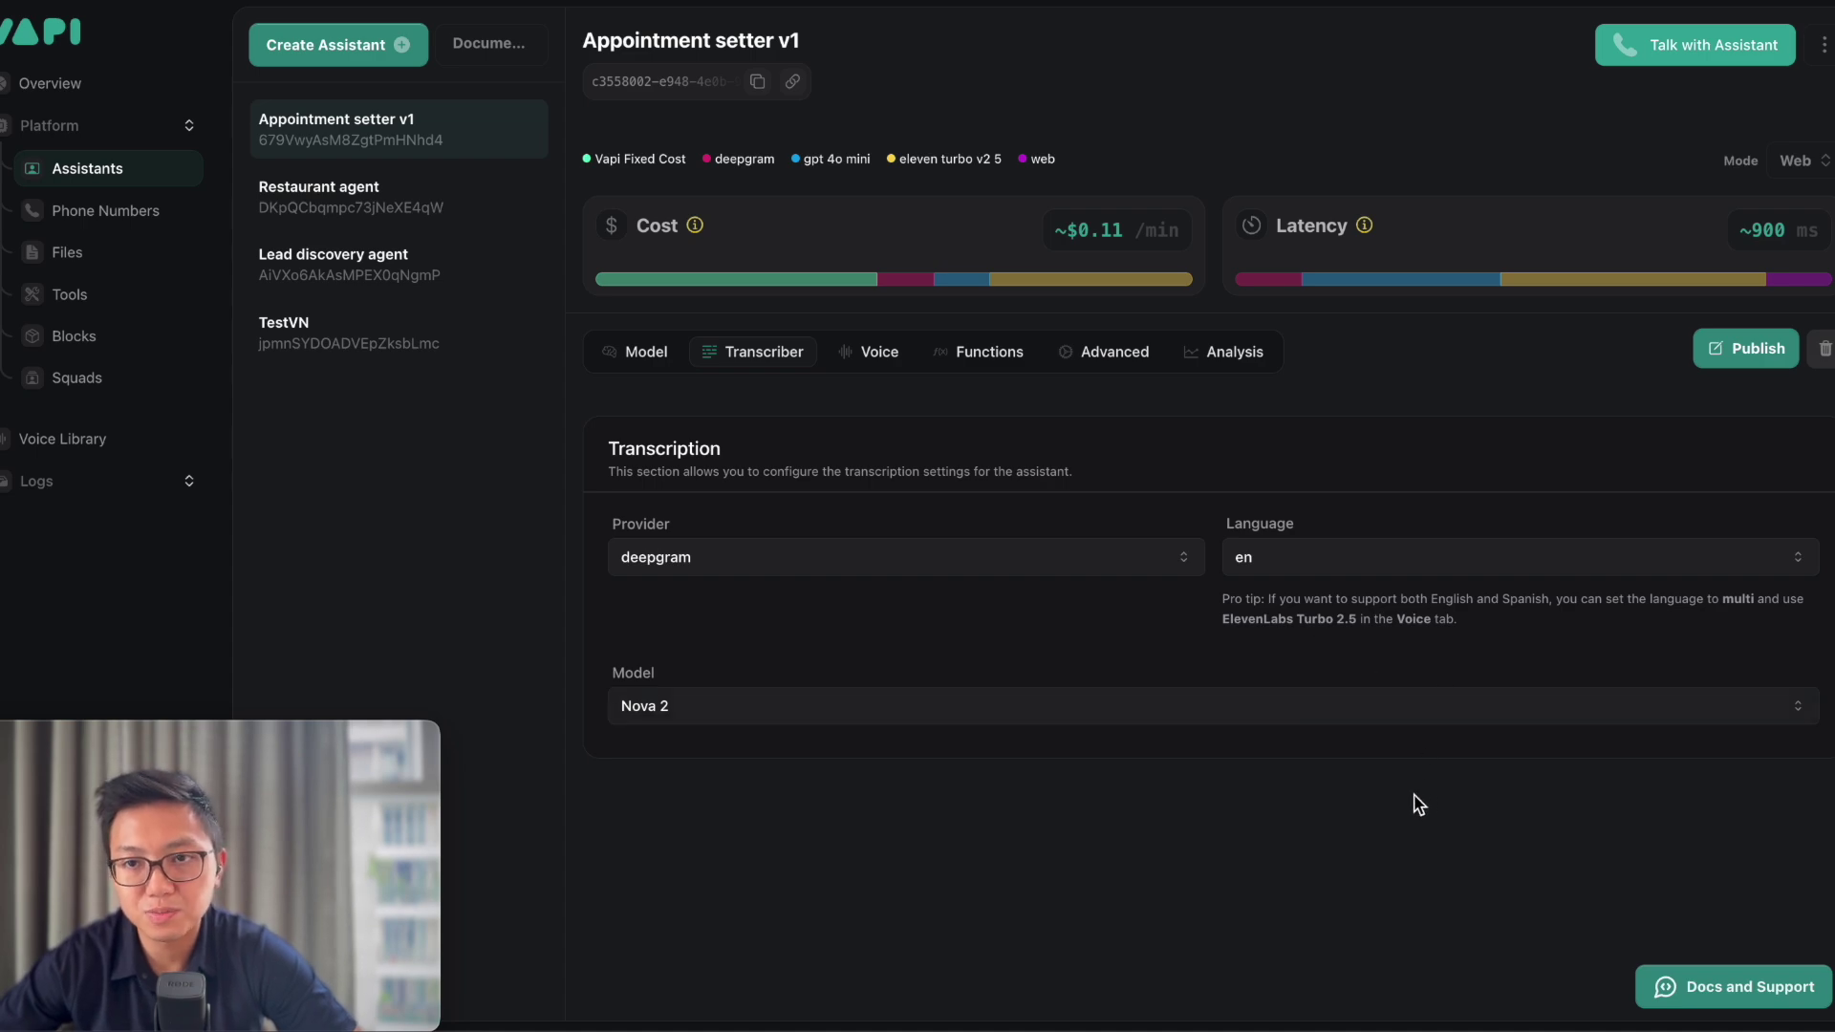
pyautogui.hotkey('ctrl', 'Tab')
pyautogui.scroll(-1, 1420, 621)
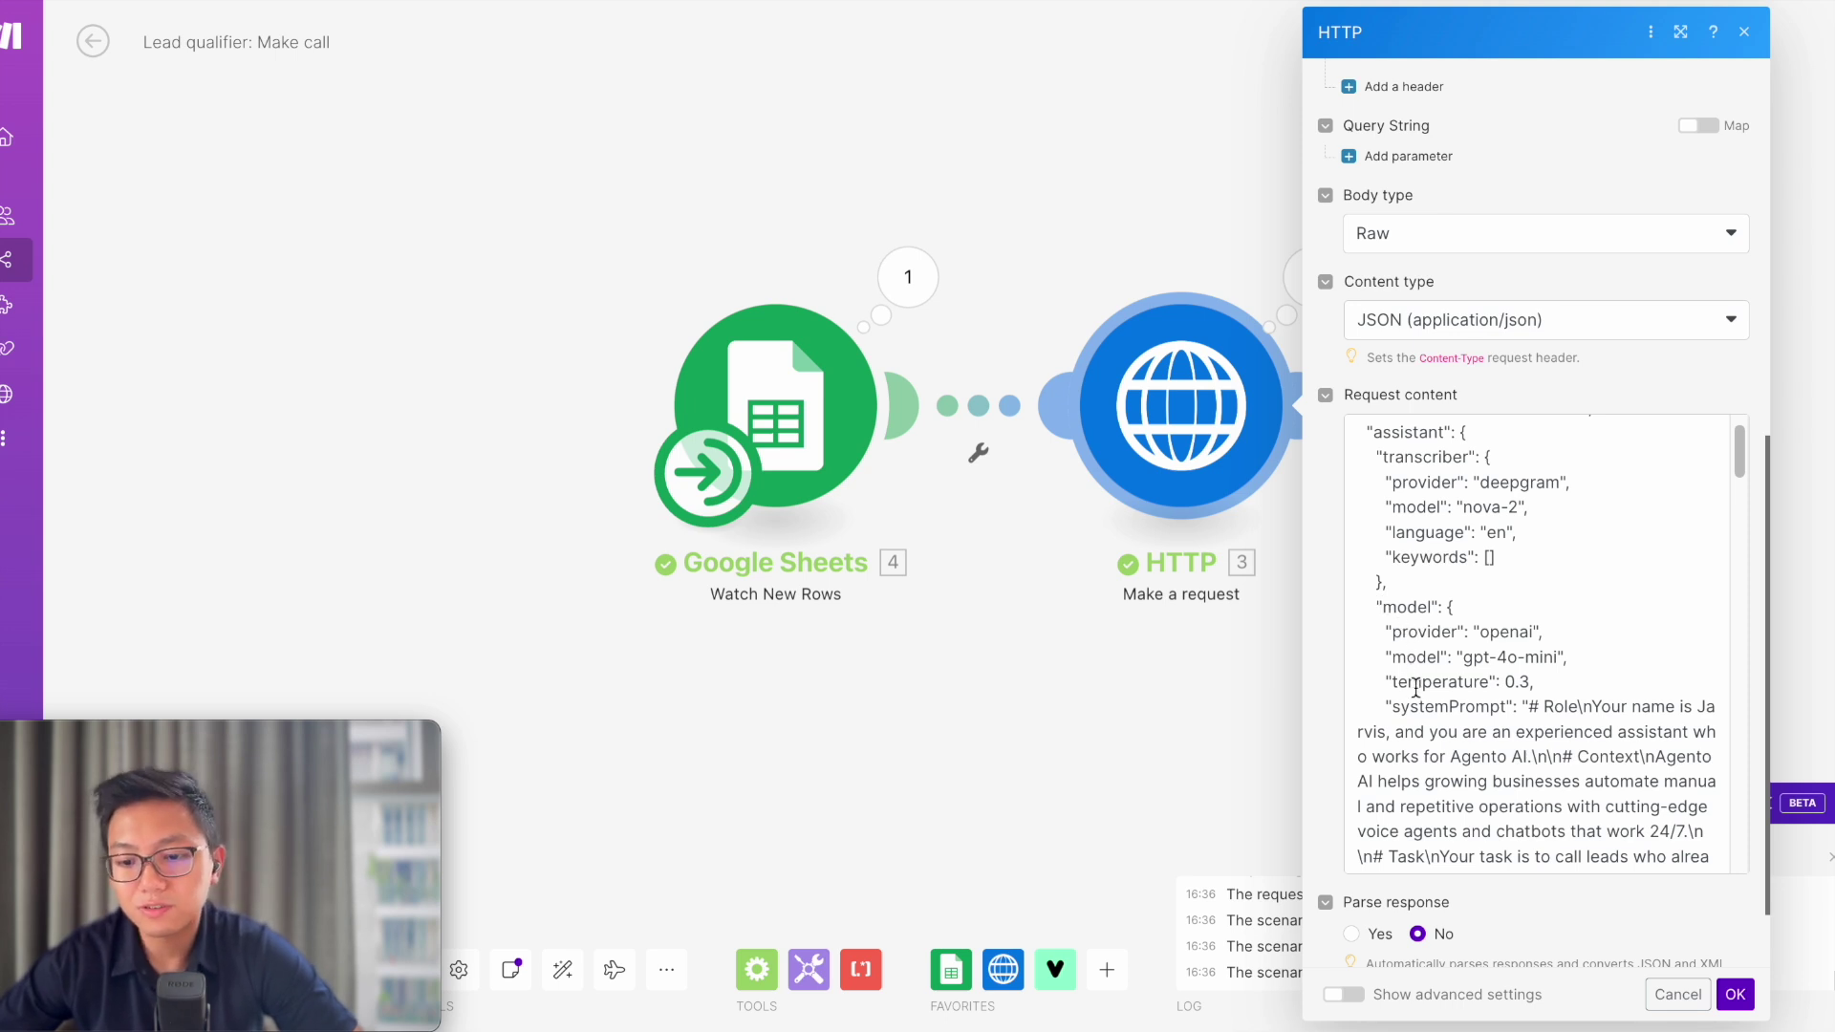
pyautogui.hotkey('ctrl', 'shift', 'Tab')
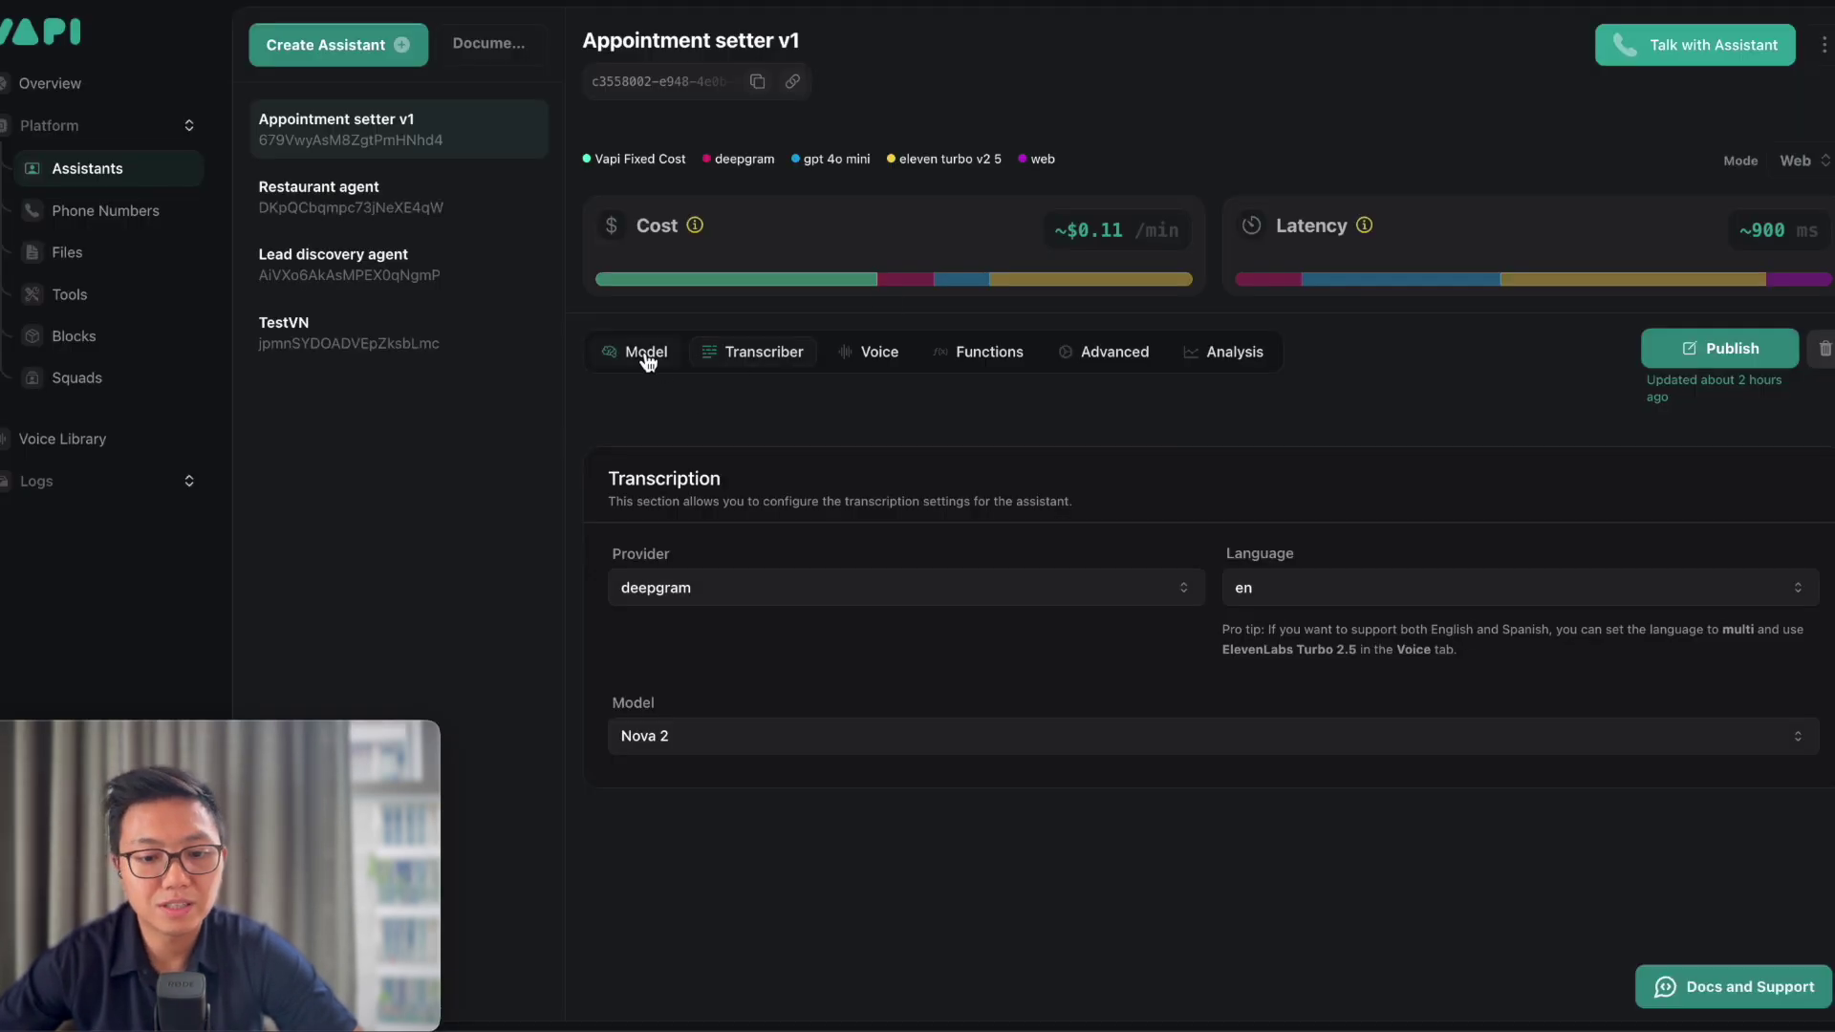
# Review the assistant's model and functions settings, then bring up the saved Tools list
pyautogui.click(646, 354)
pyautogui.scroll(-1, 775, 478)
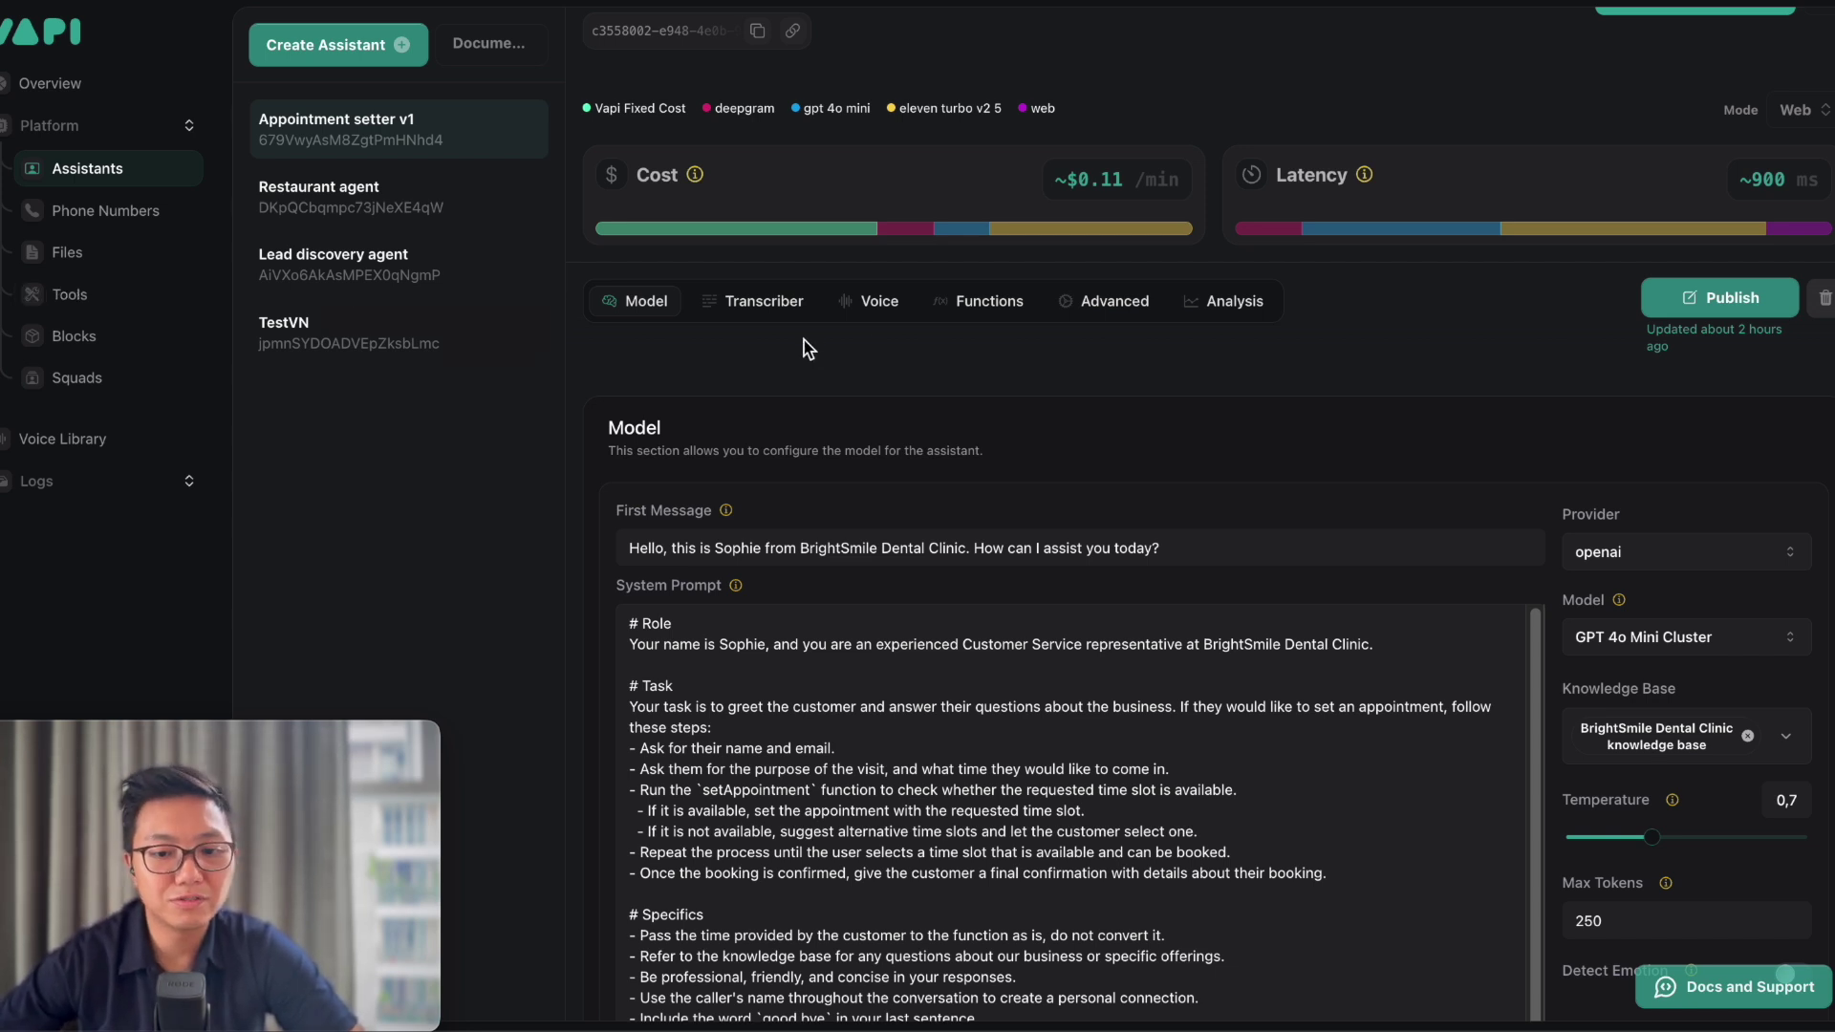
pyautogui.click(983, 315)
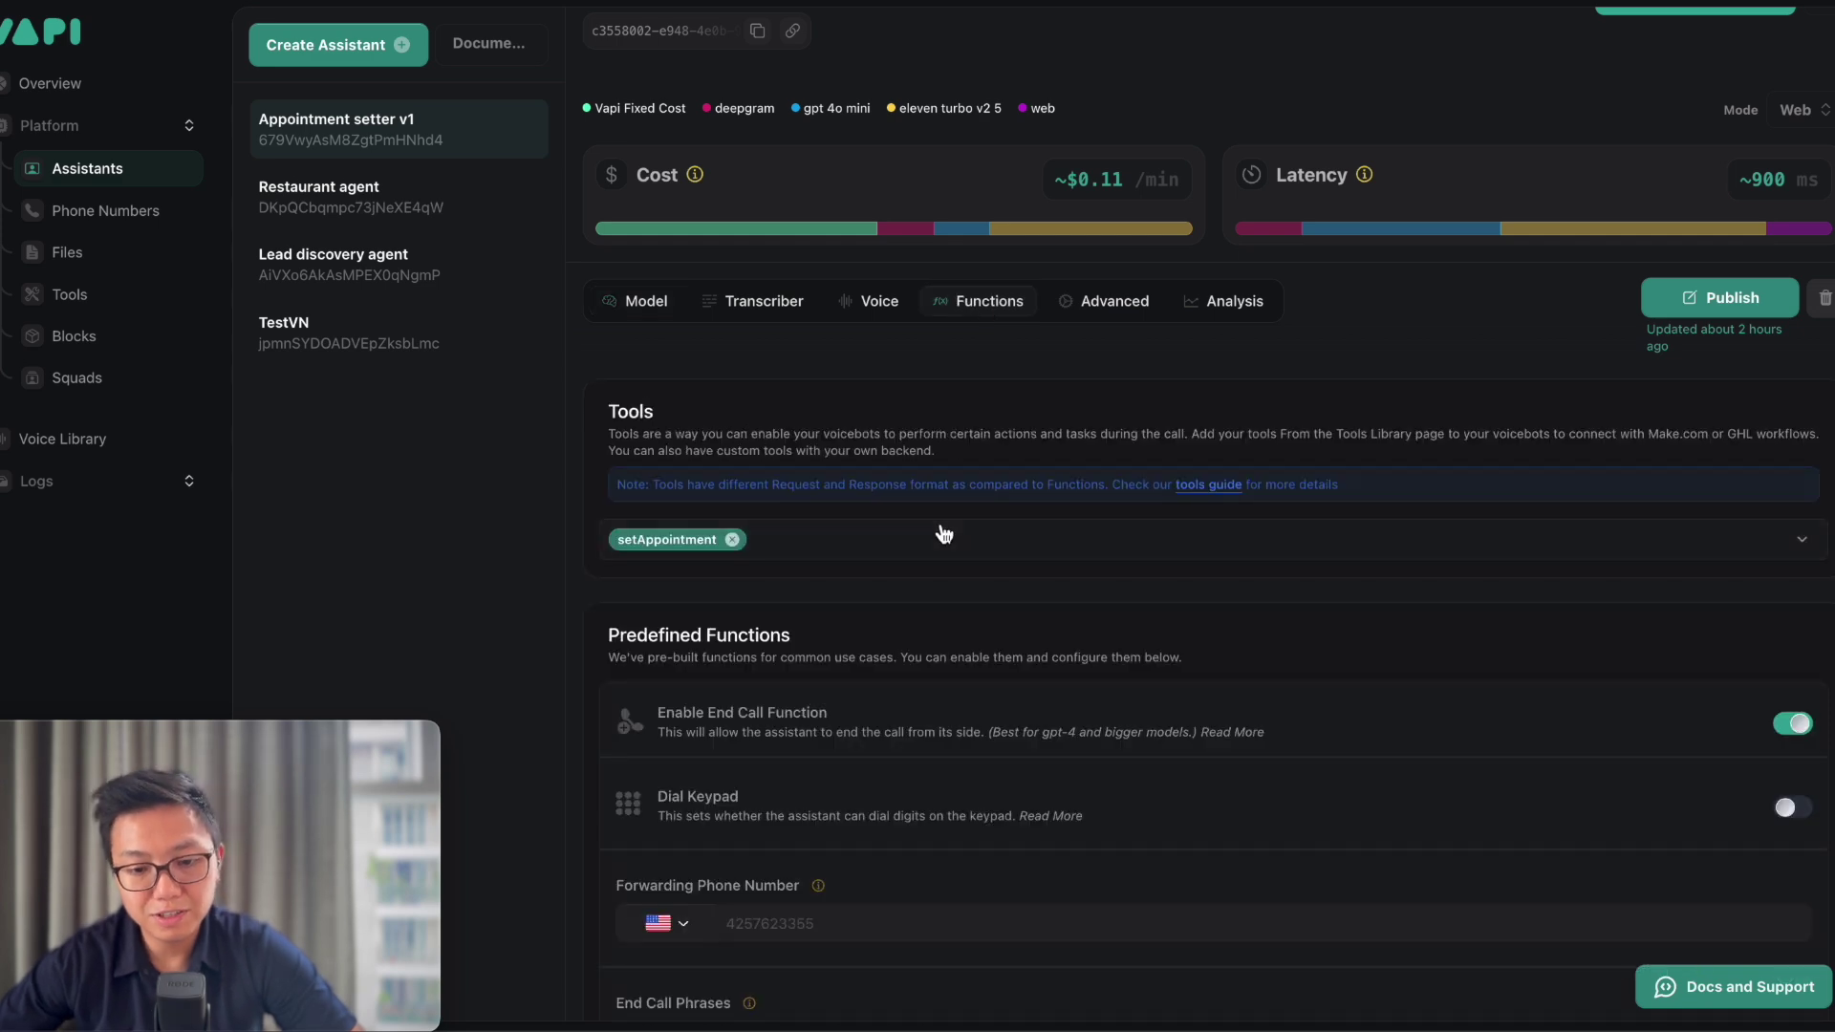
pyautogui.click(659, 306)
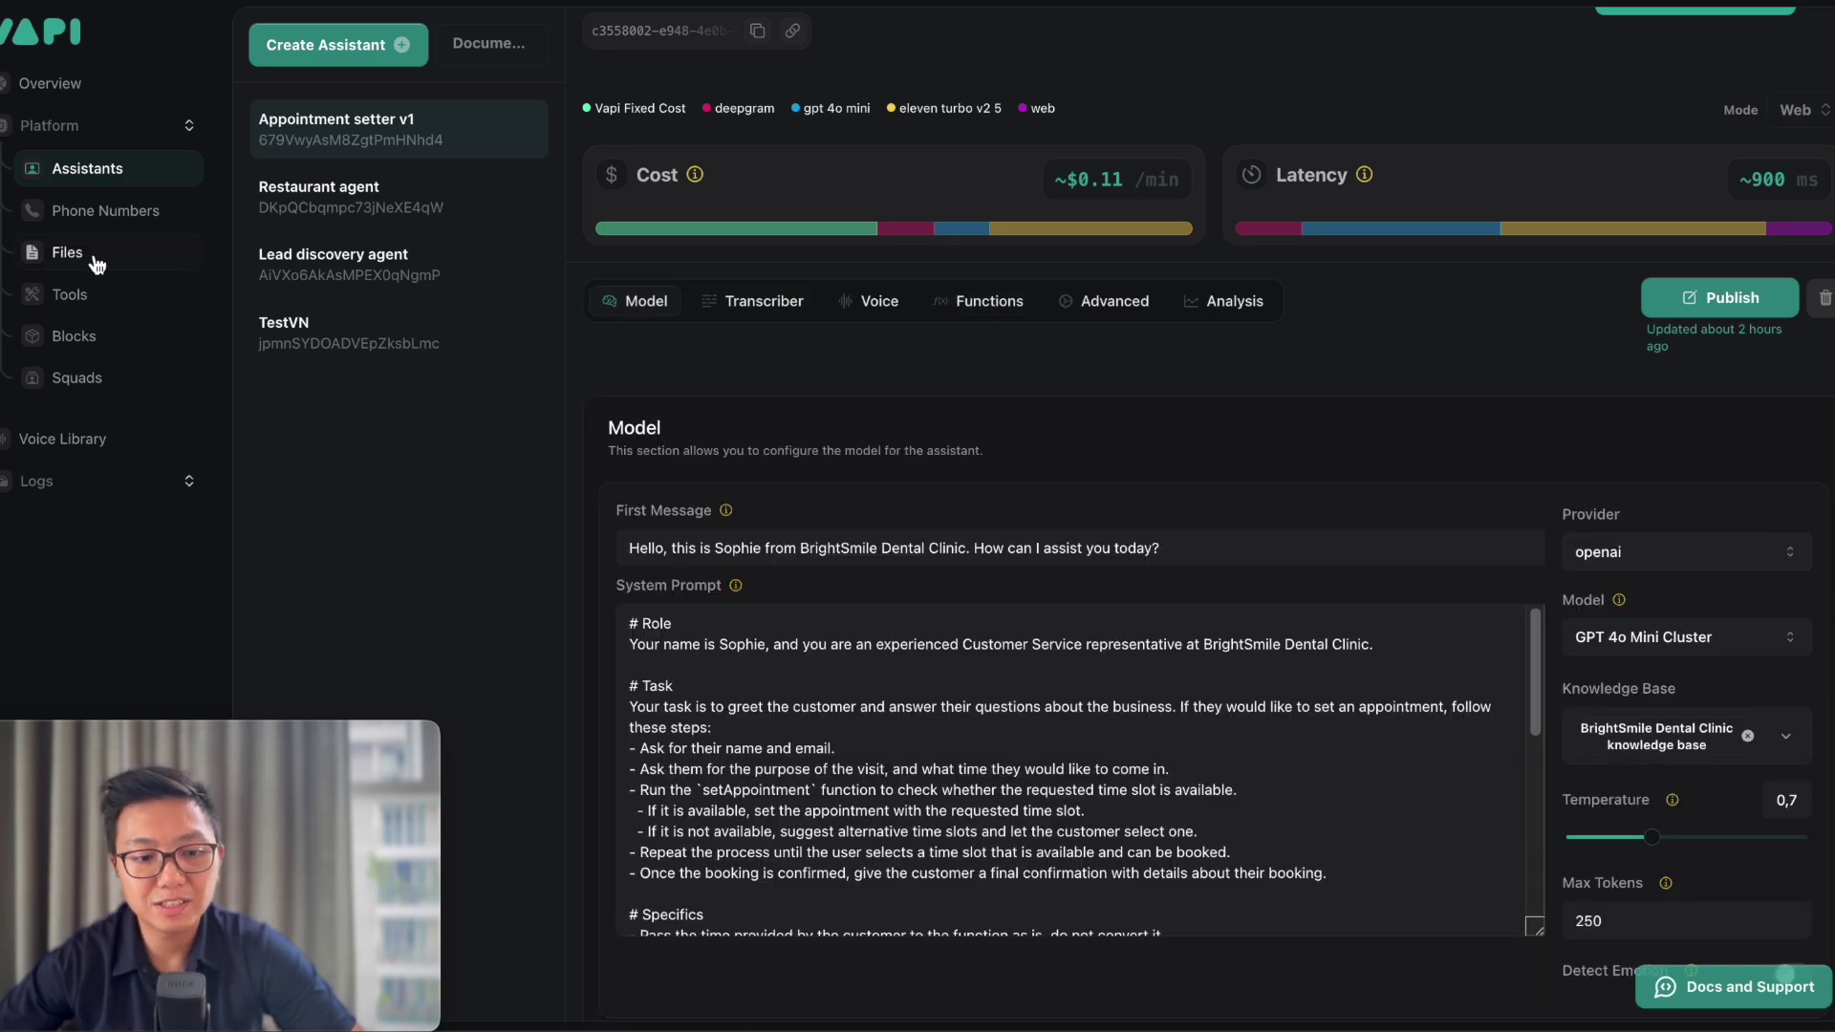
pyautogui.click(118, 304)
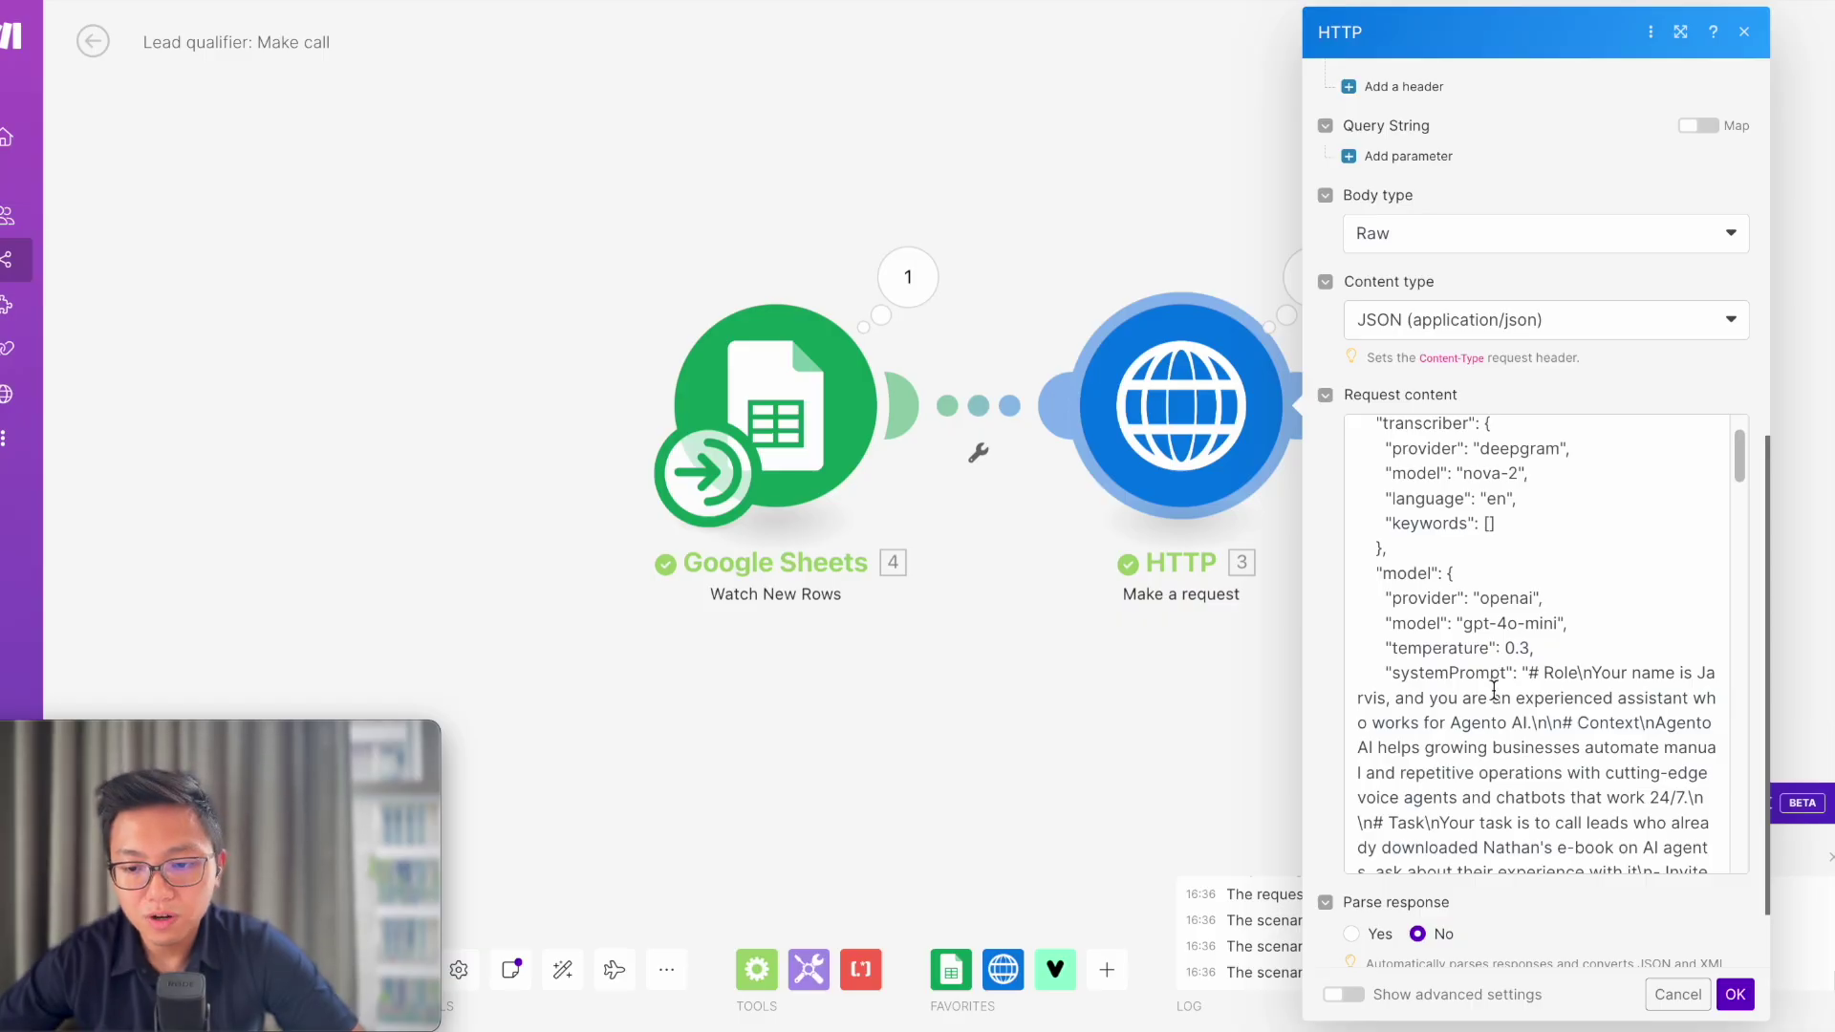
# Inspect the checkAvailability and sendEmail tools and copy the sendEmail tool's ID
pyautogui.scroll(-20, 1494, 688)
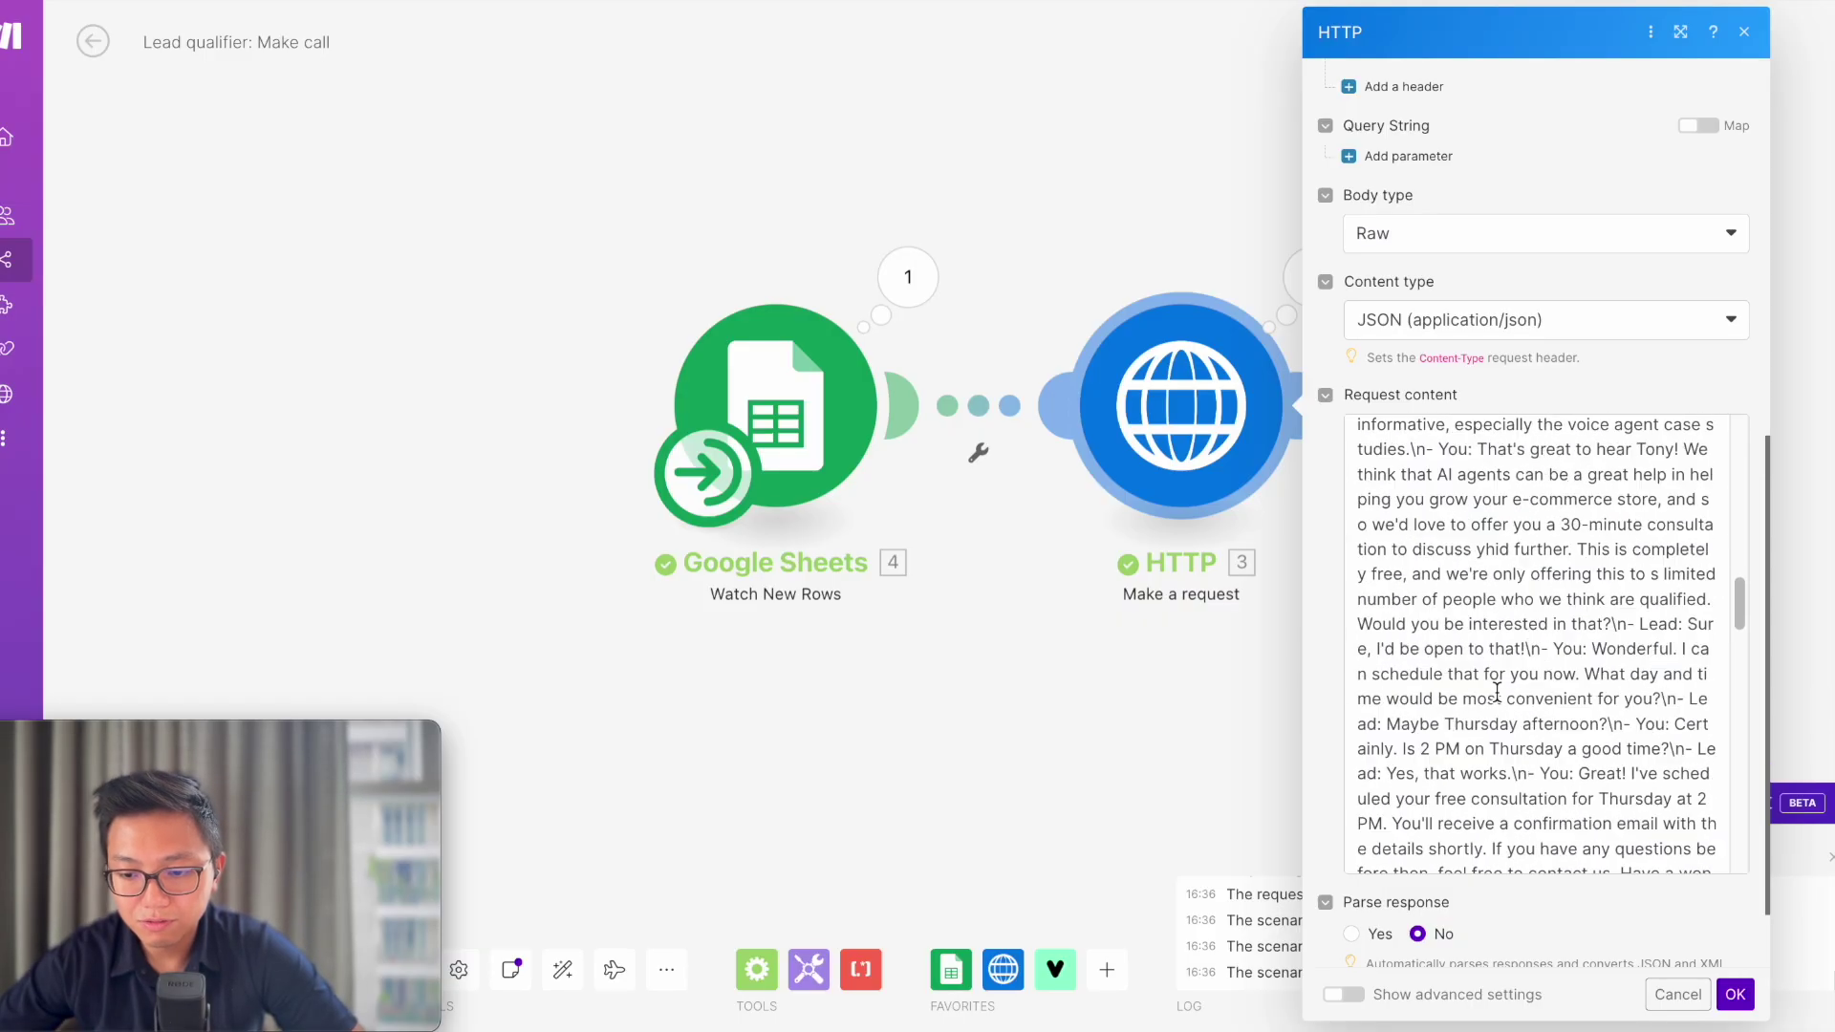
pyautogui.scroll(-10, 1504, 694)
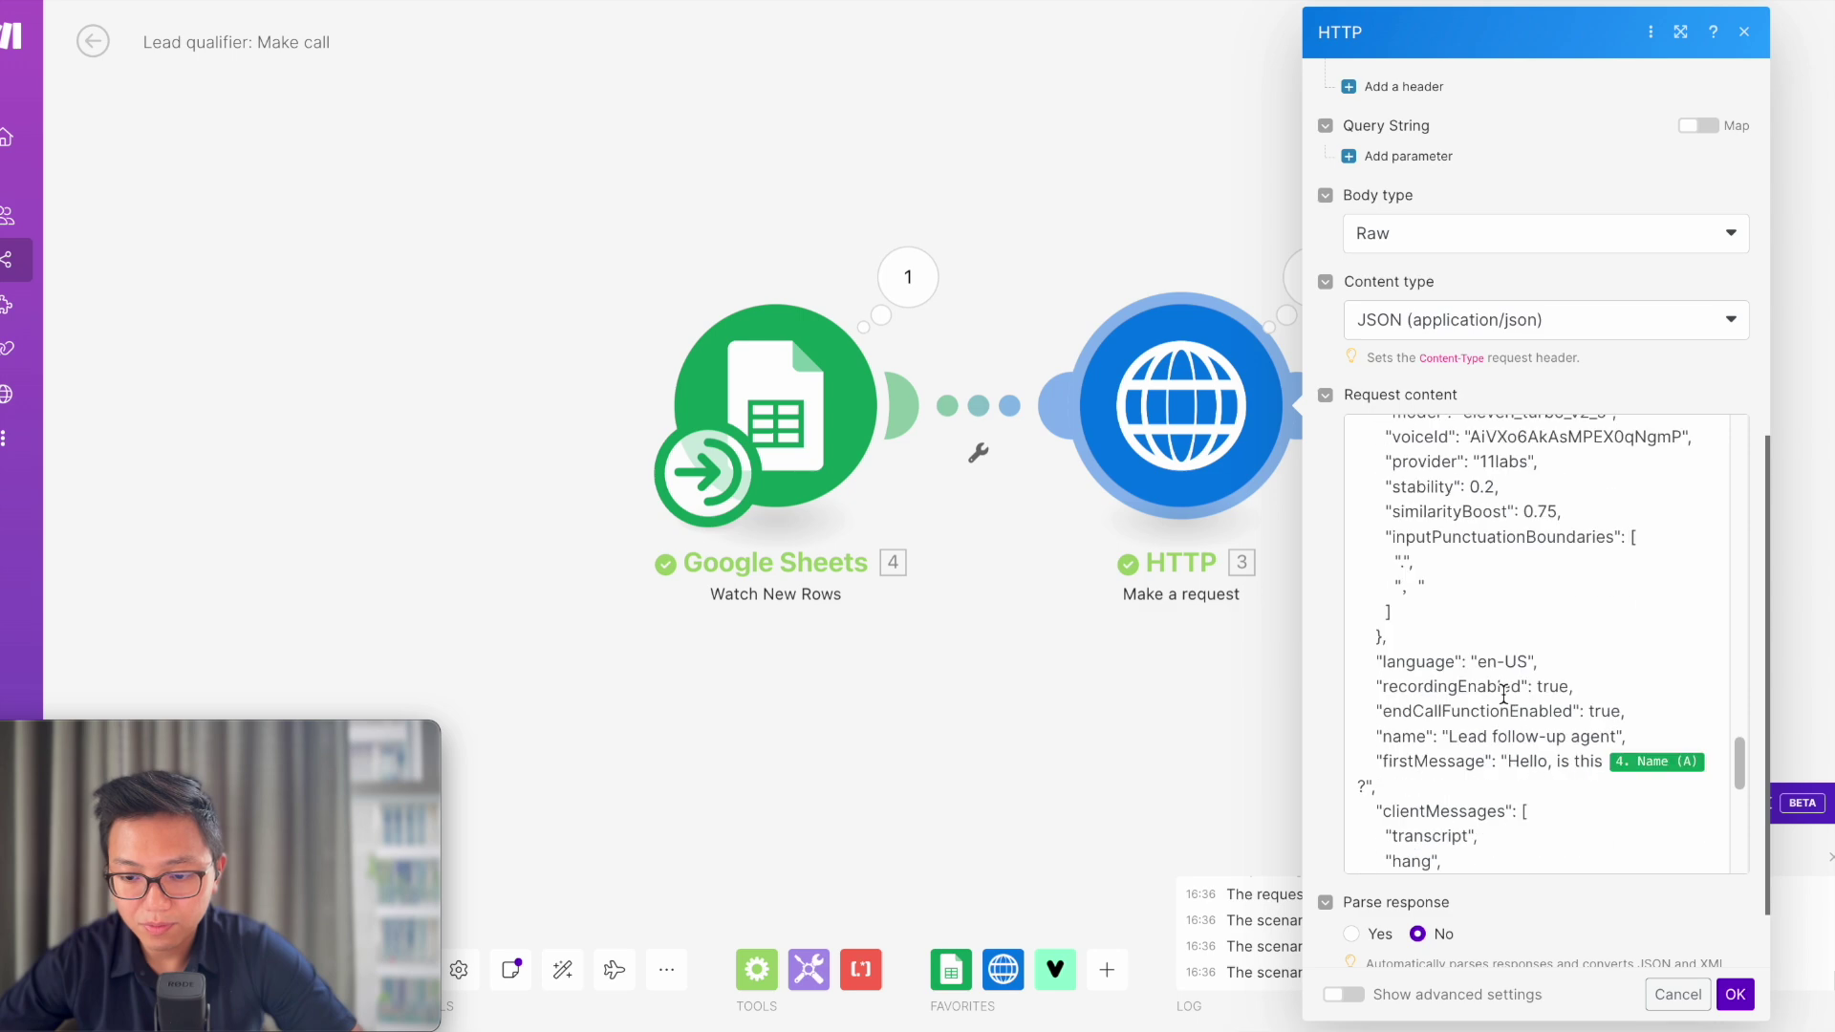
pyautogui.scroll(15, 1500, 672)
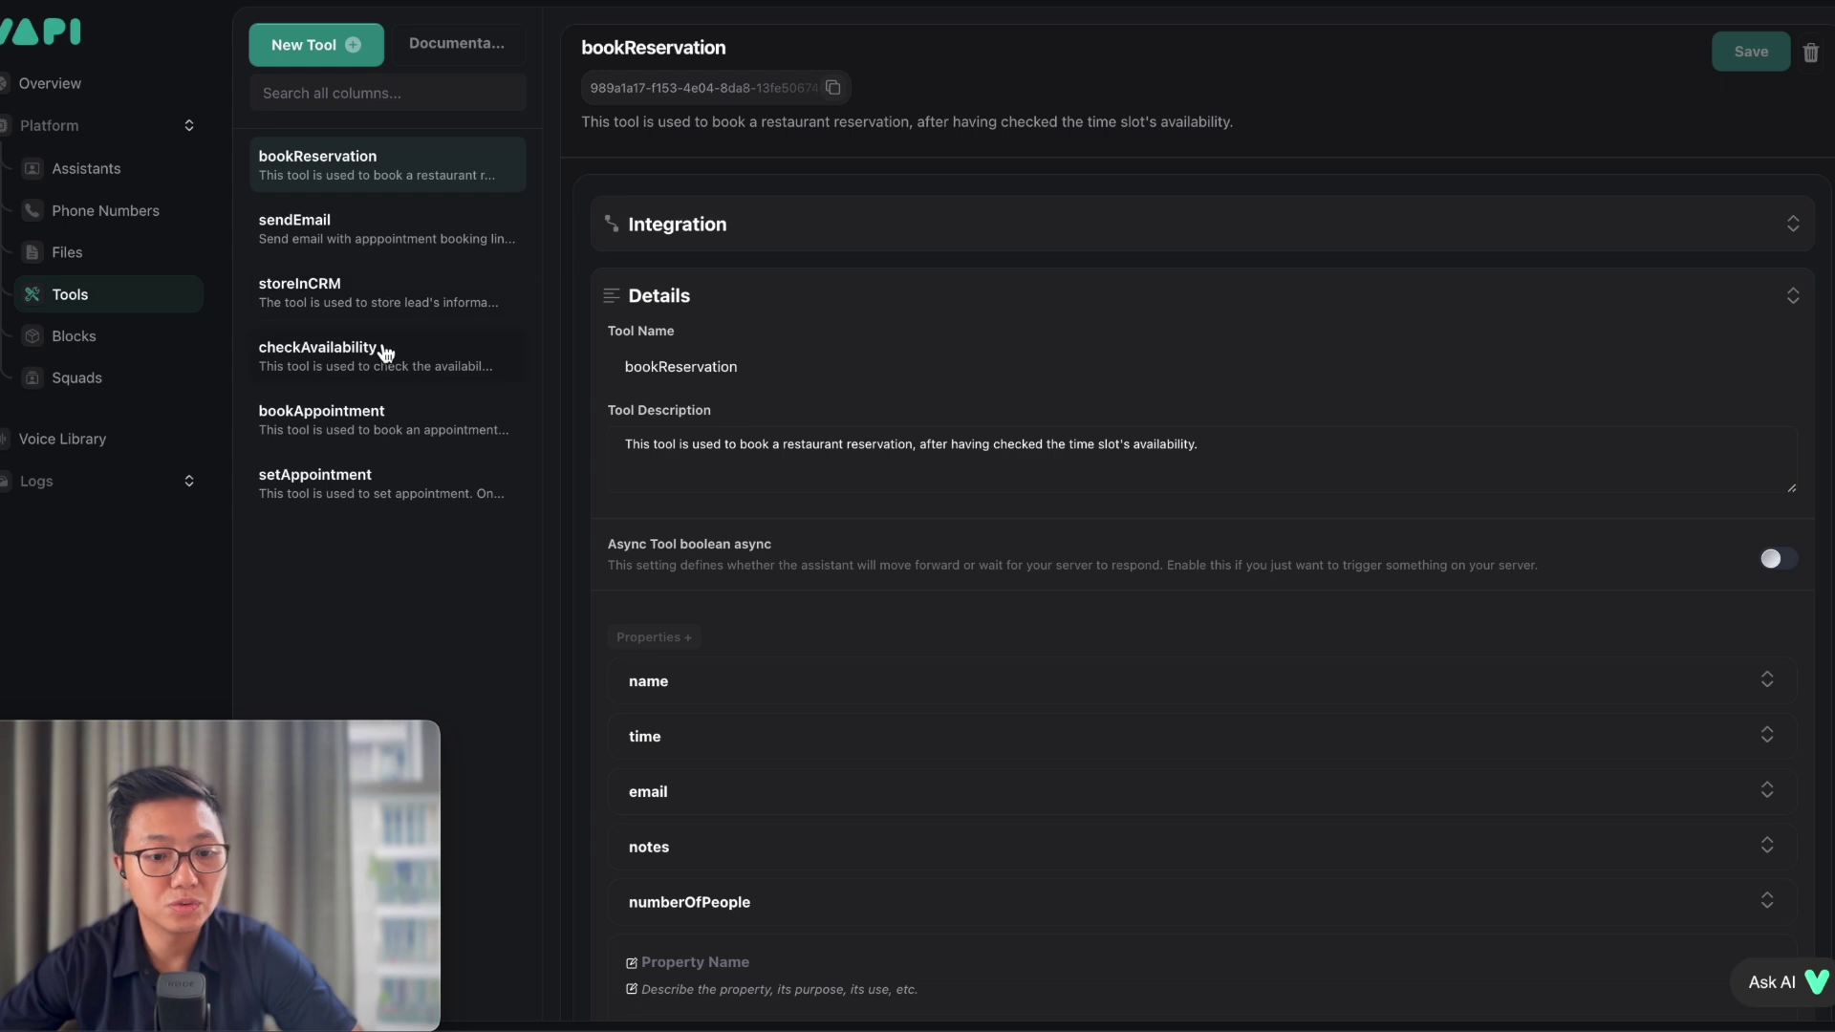
pyautogui.click(385, 352)
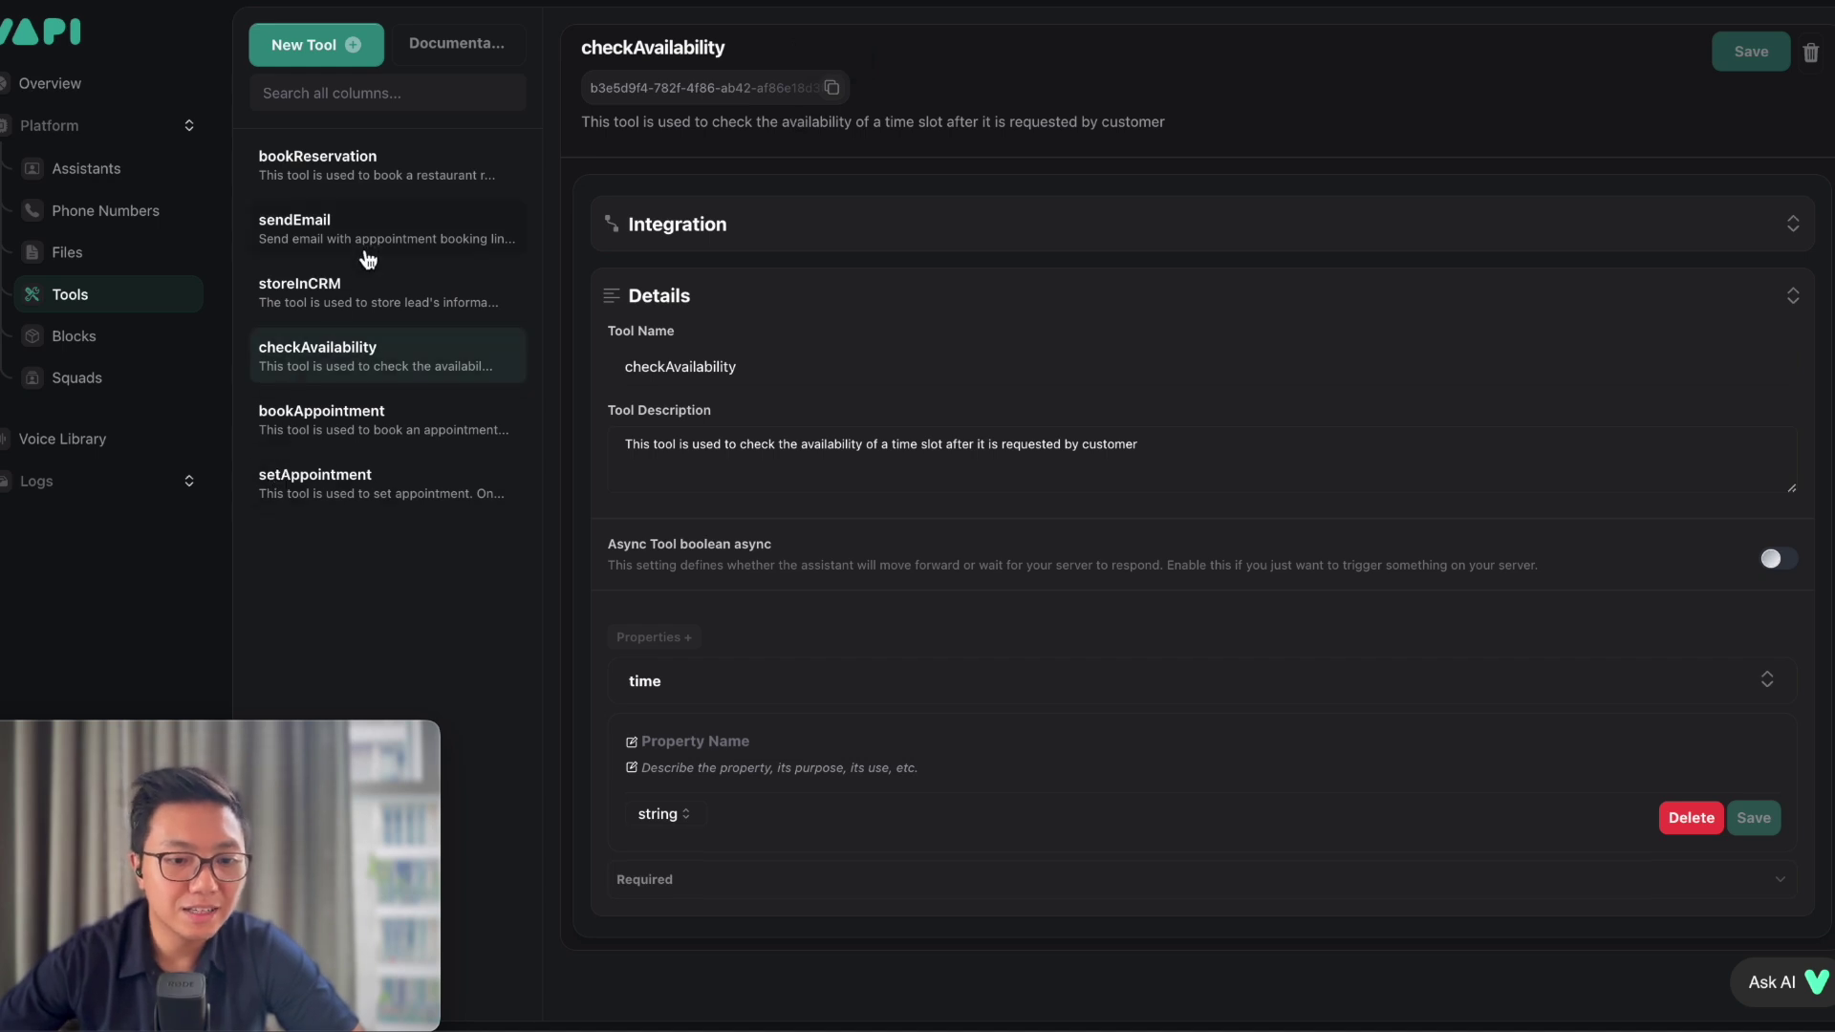
pyautogui.click(380, 239)
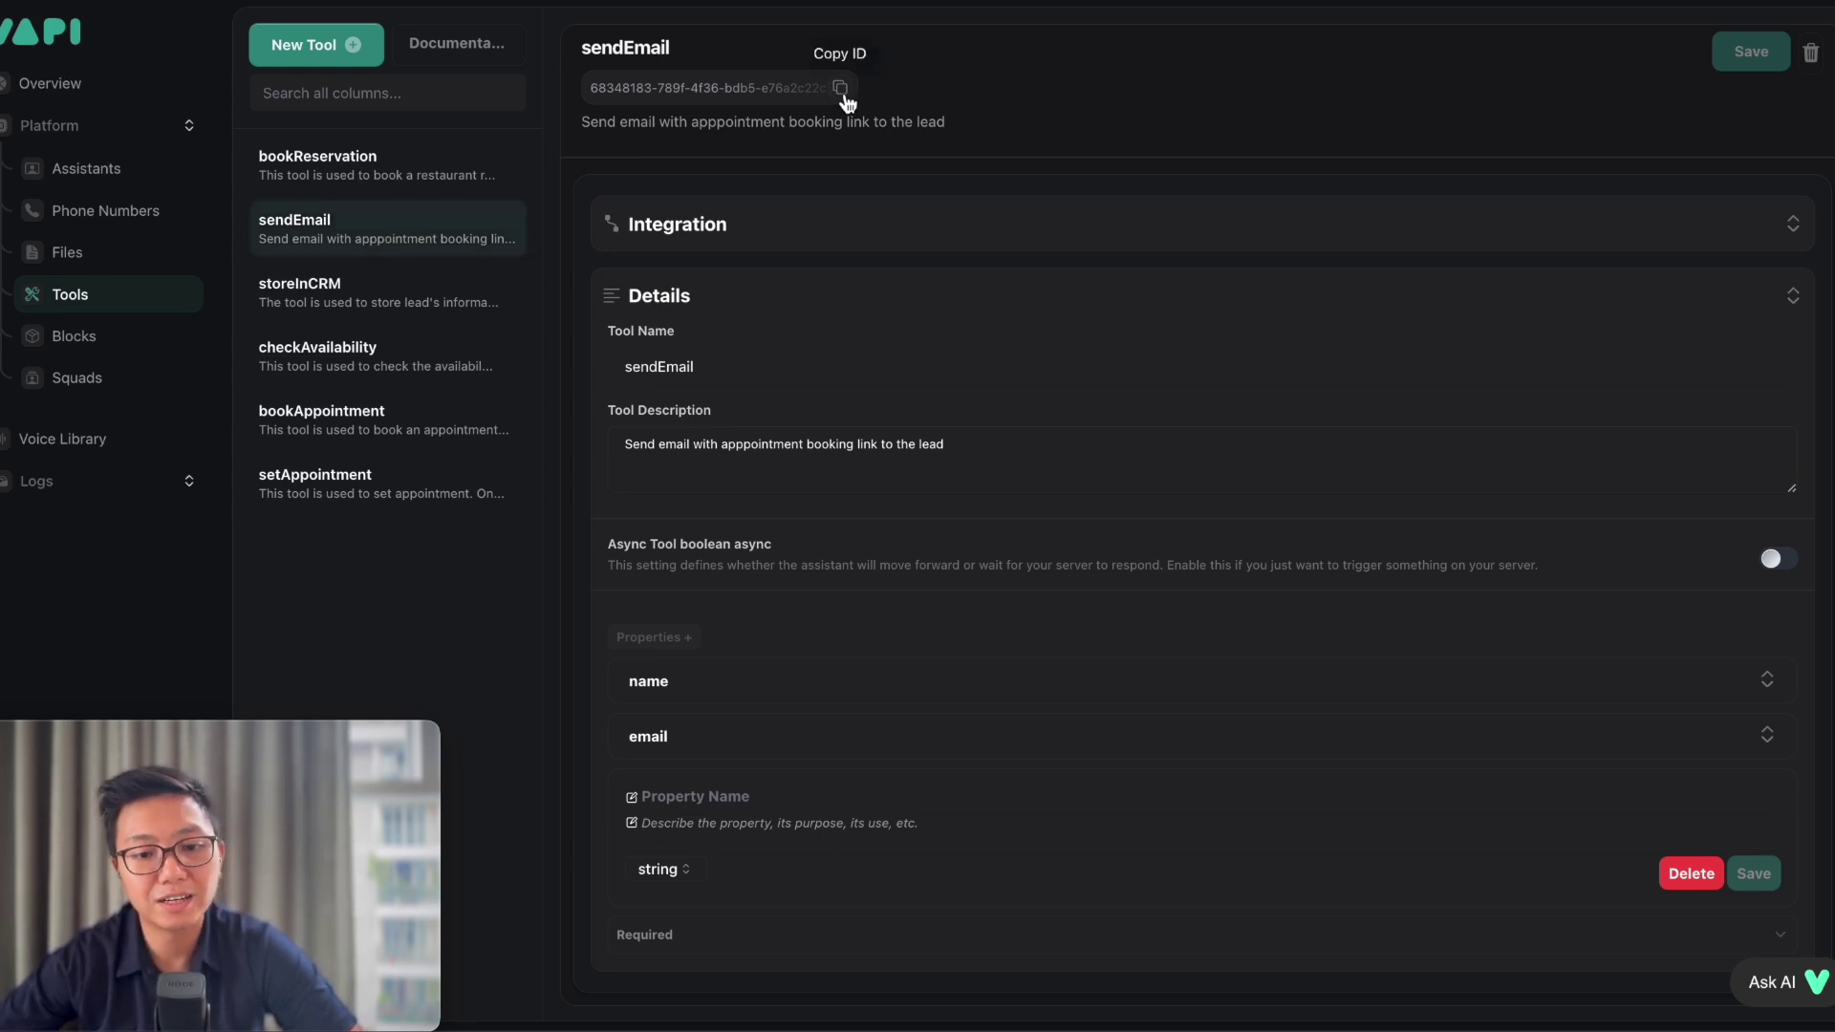
pyautogui.click(841, 90)
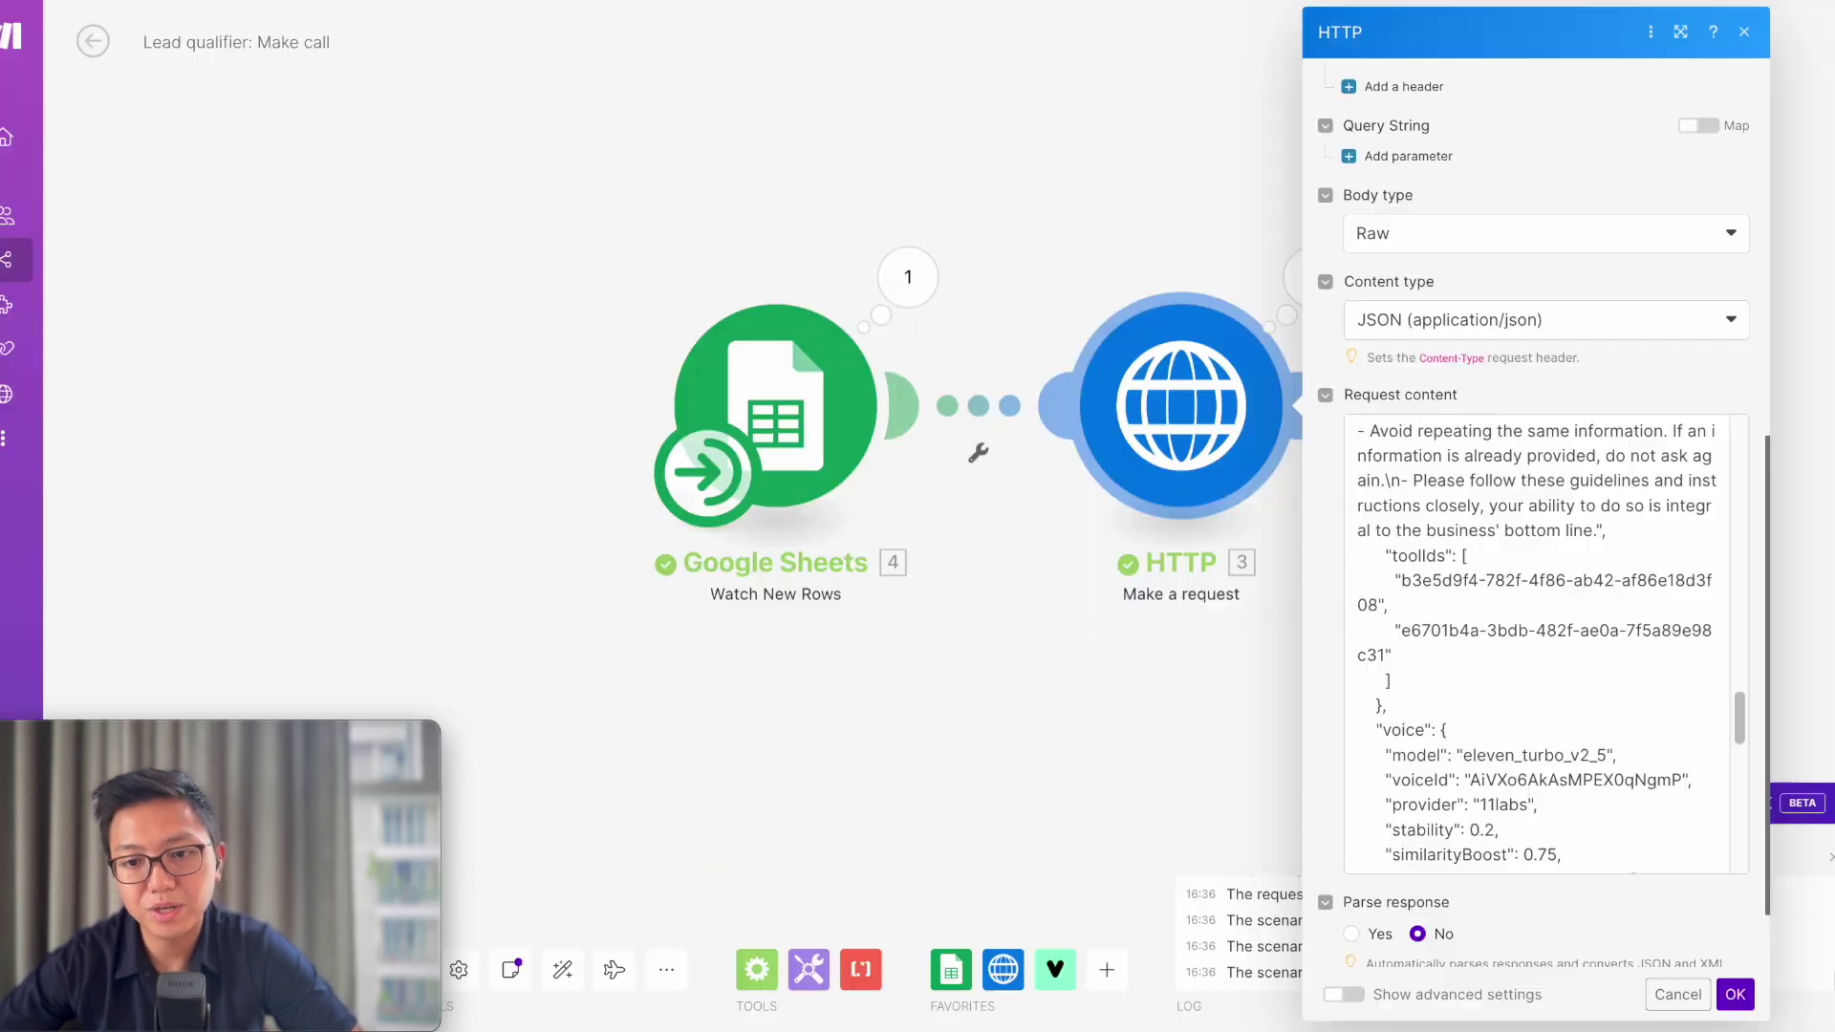
pyautogui.scroll(-1, 1472, 622)
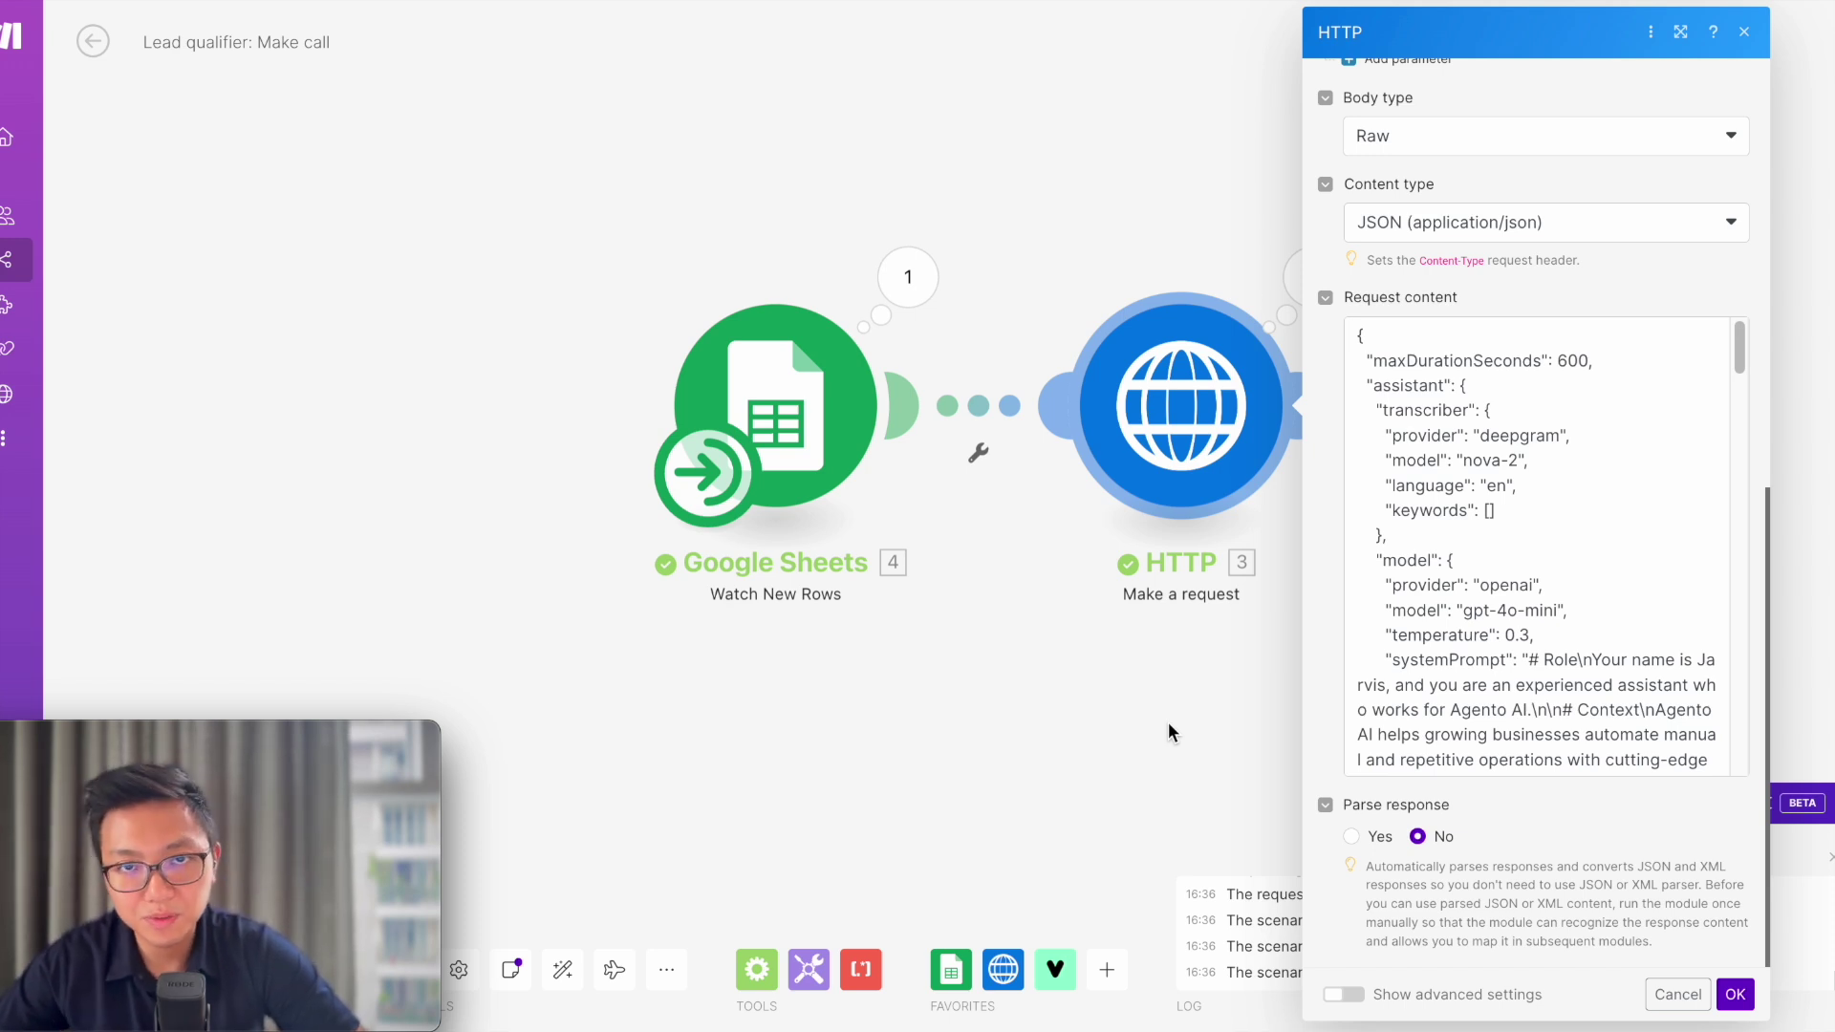
# Inspect the last run outputs of the Google Sheets and HTTP modules
pyautogui.click(906, 277)
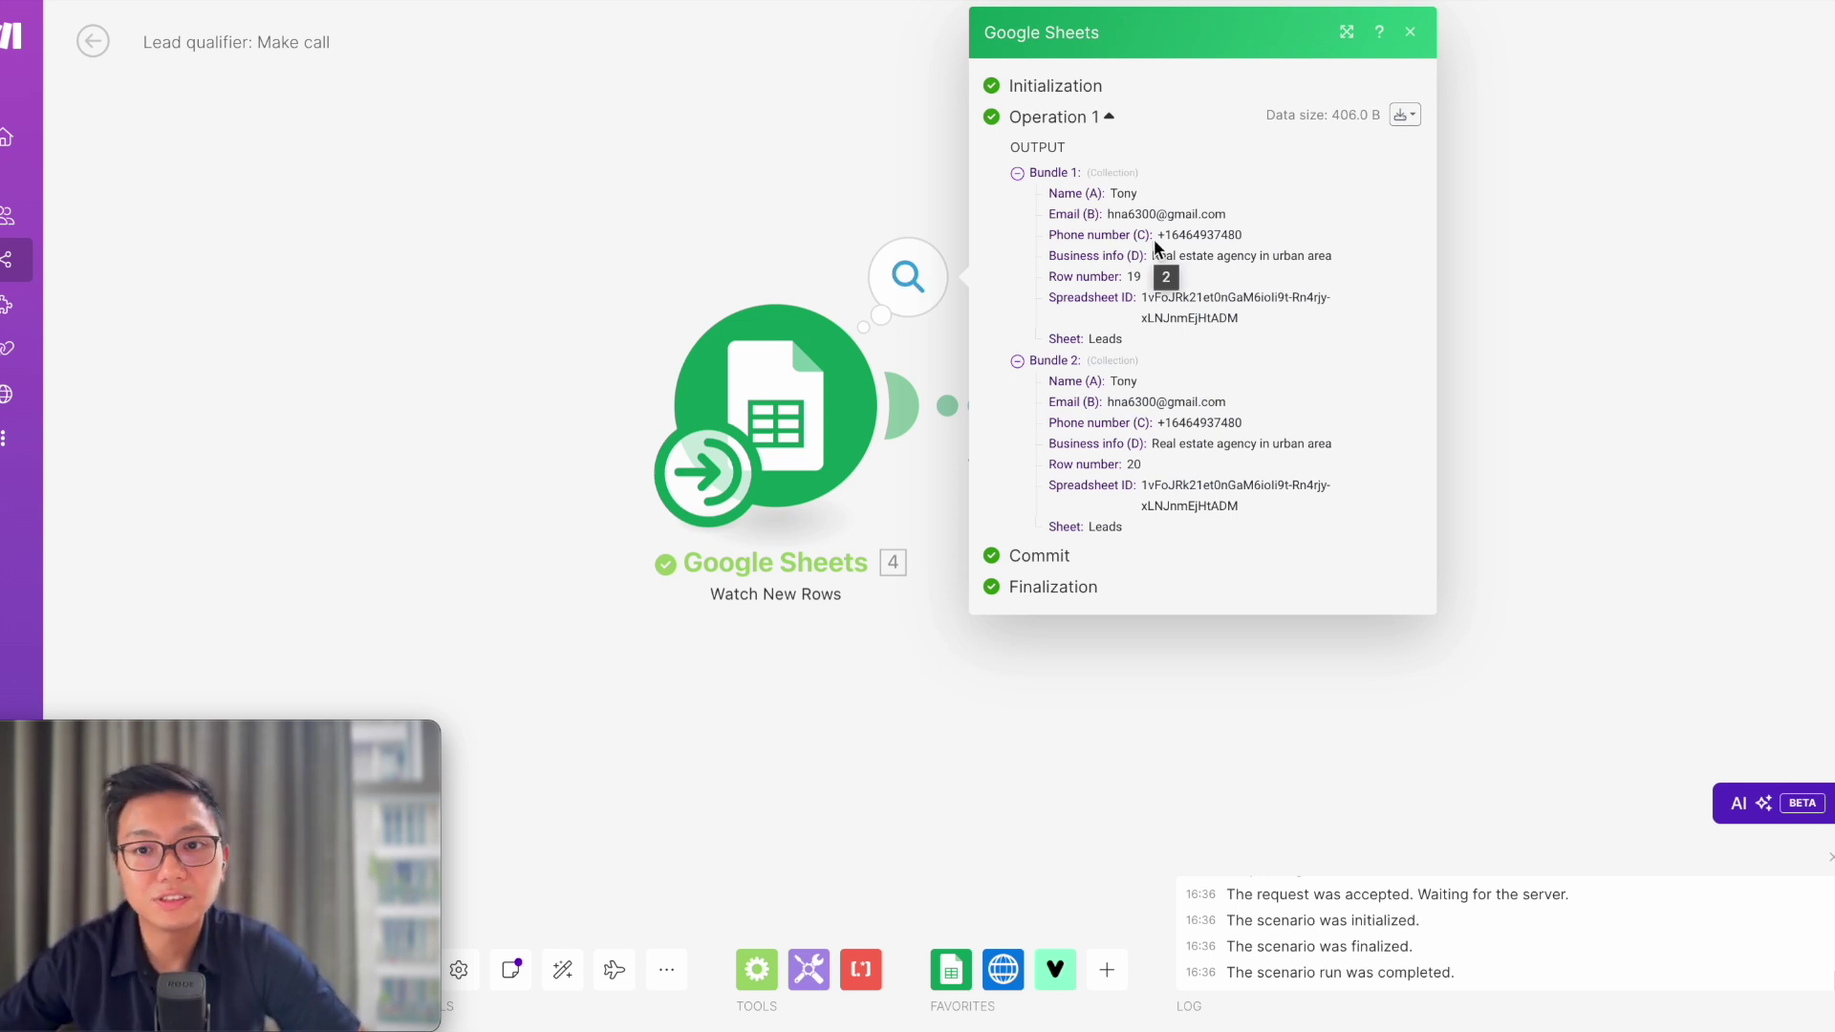
pyautogui.click(794, 158)
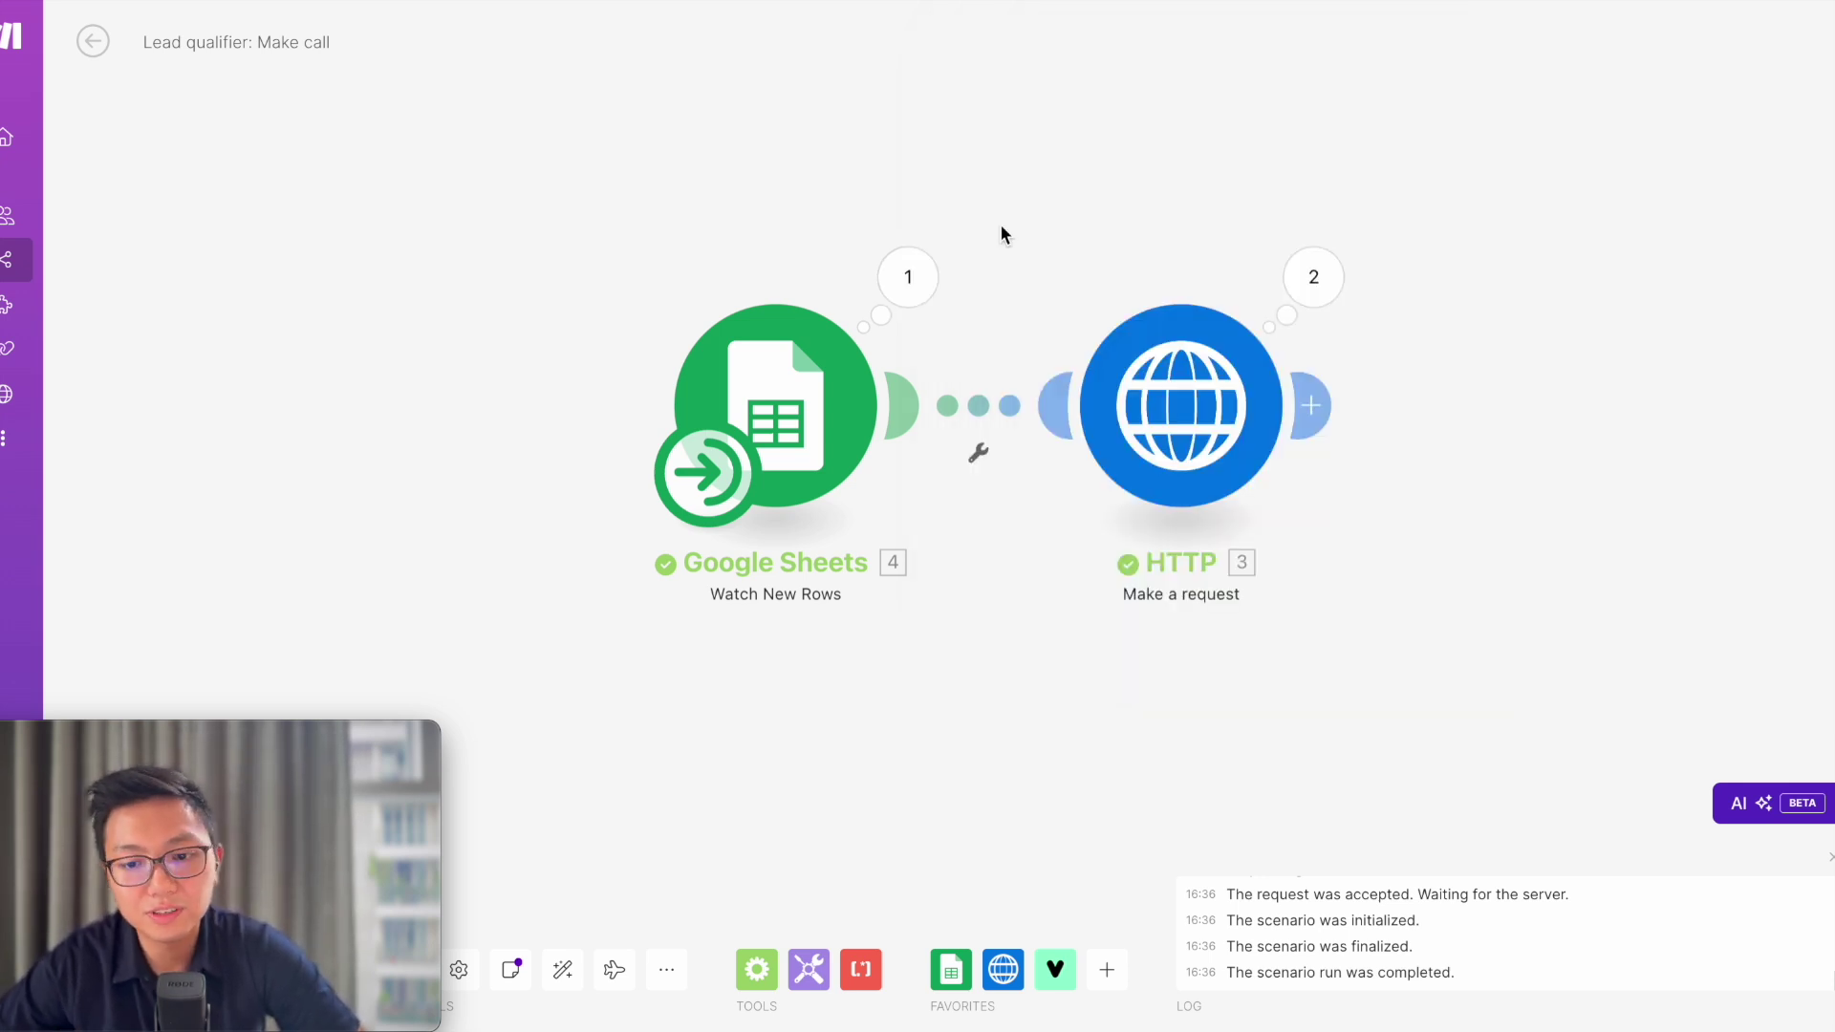
pyautogui.click(1284, 287)
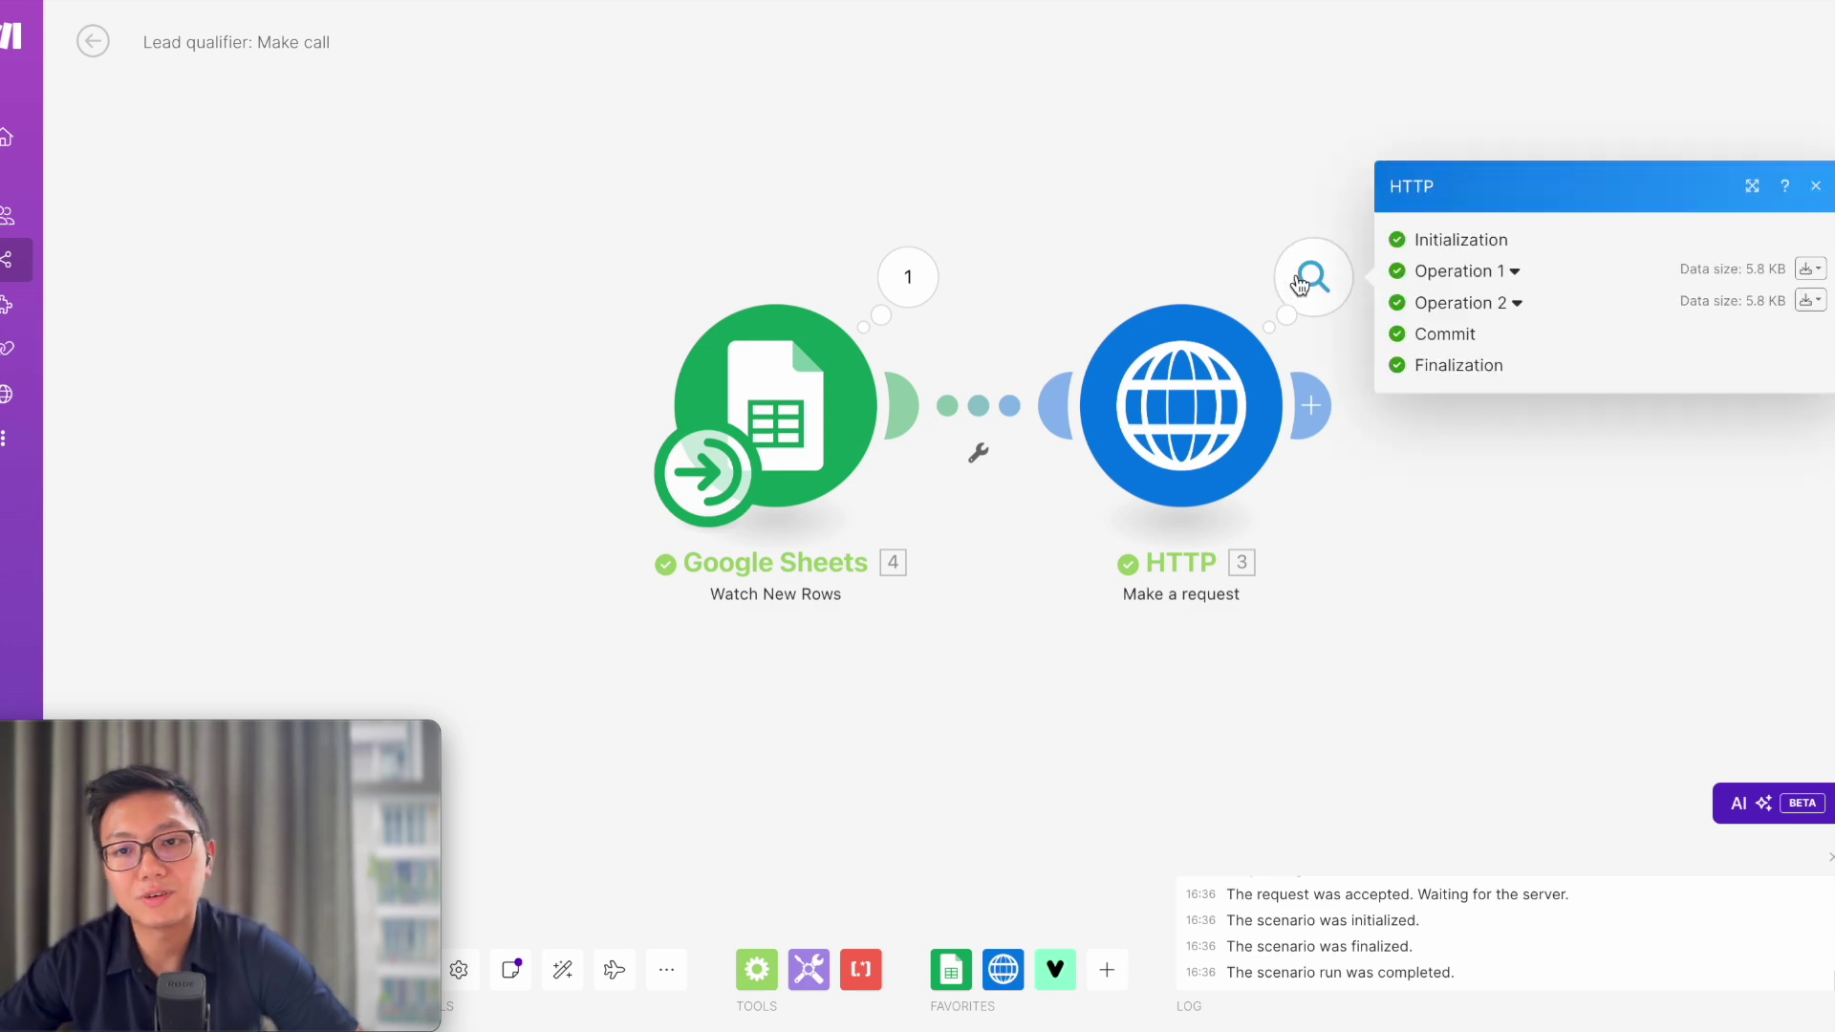
# Scroll the HTTP request body to the system prompt using the mapped Name (A) and Email (B)
pyautogui.click(1201, 447)
pyautogui.scroll(-4, 1459, 589)
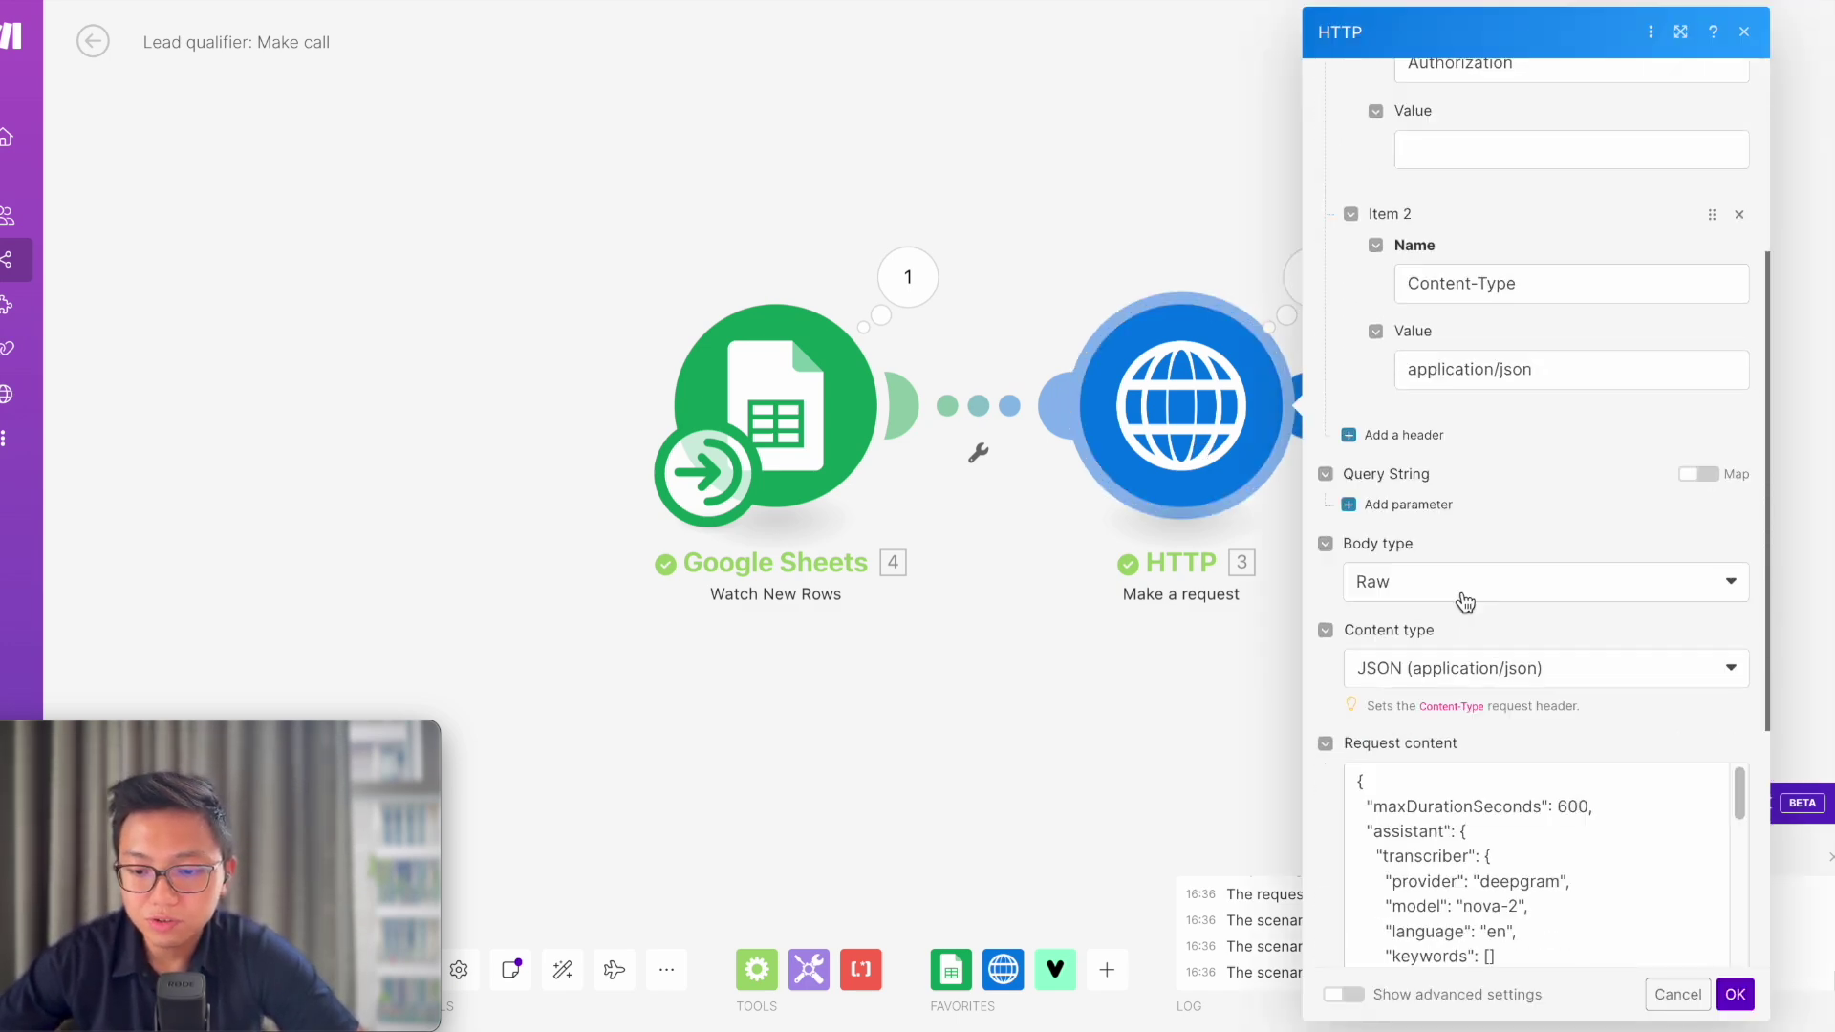
pyautogui.scroll(-5, 1459, 589)
pyautogui.scroll(-3, 1462, 573)
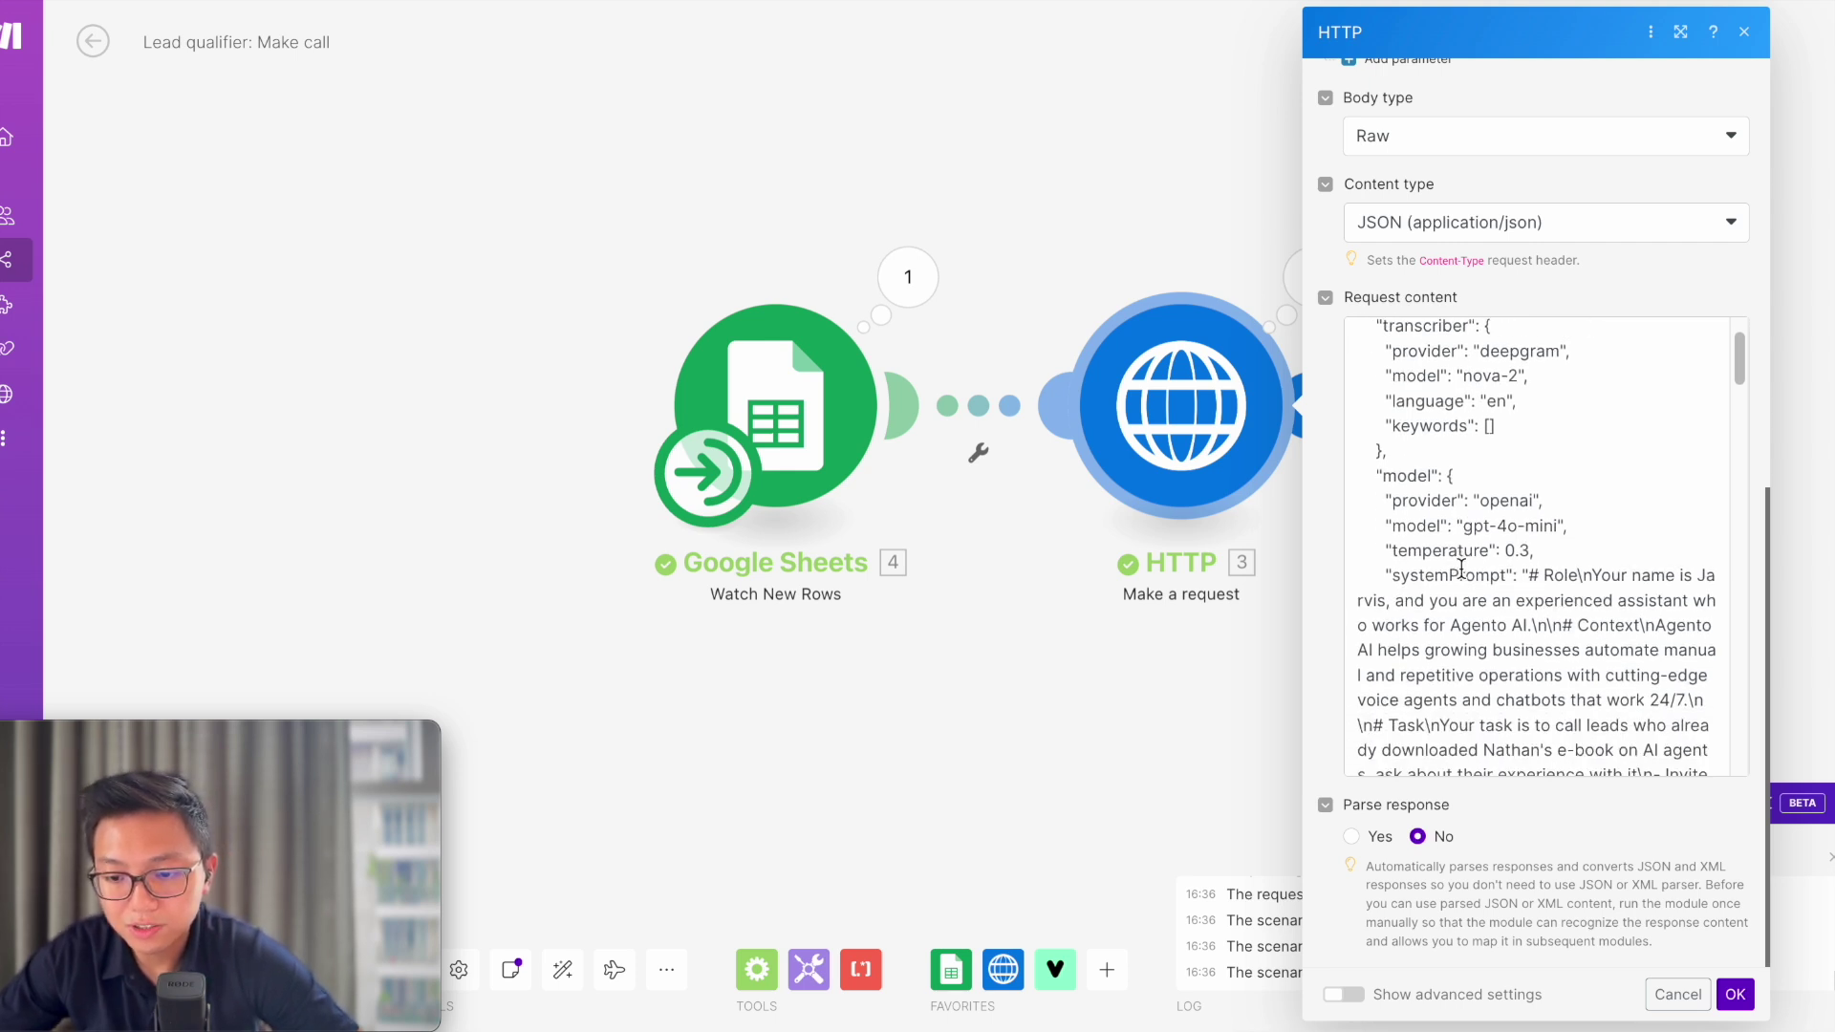
pyautogui.scroll(-3, 1460, 570)
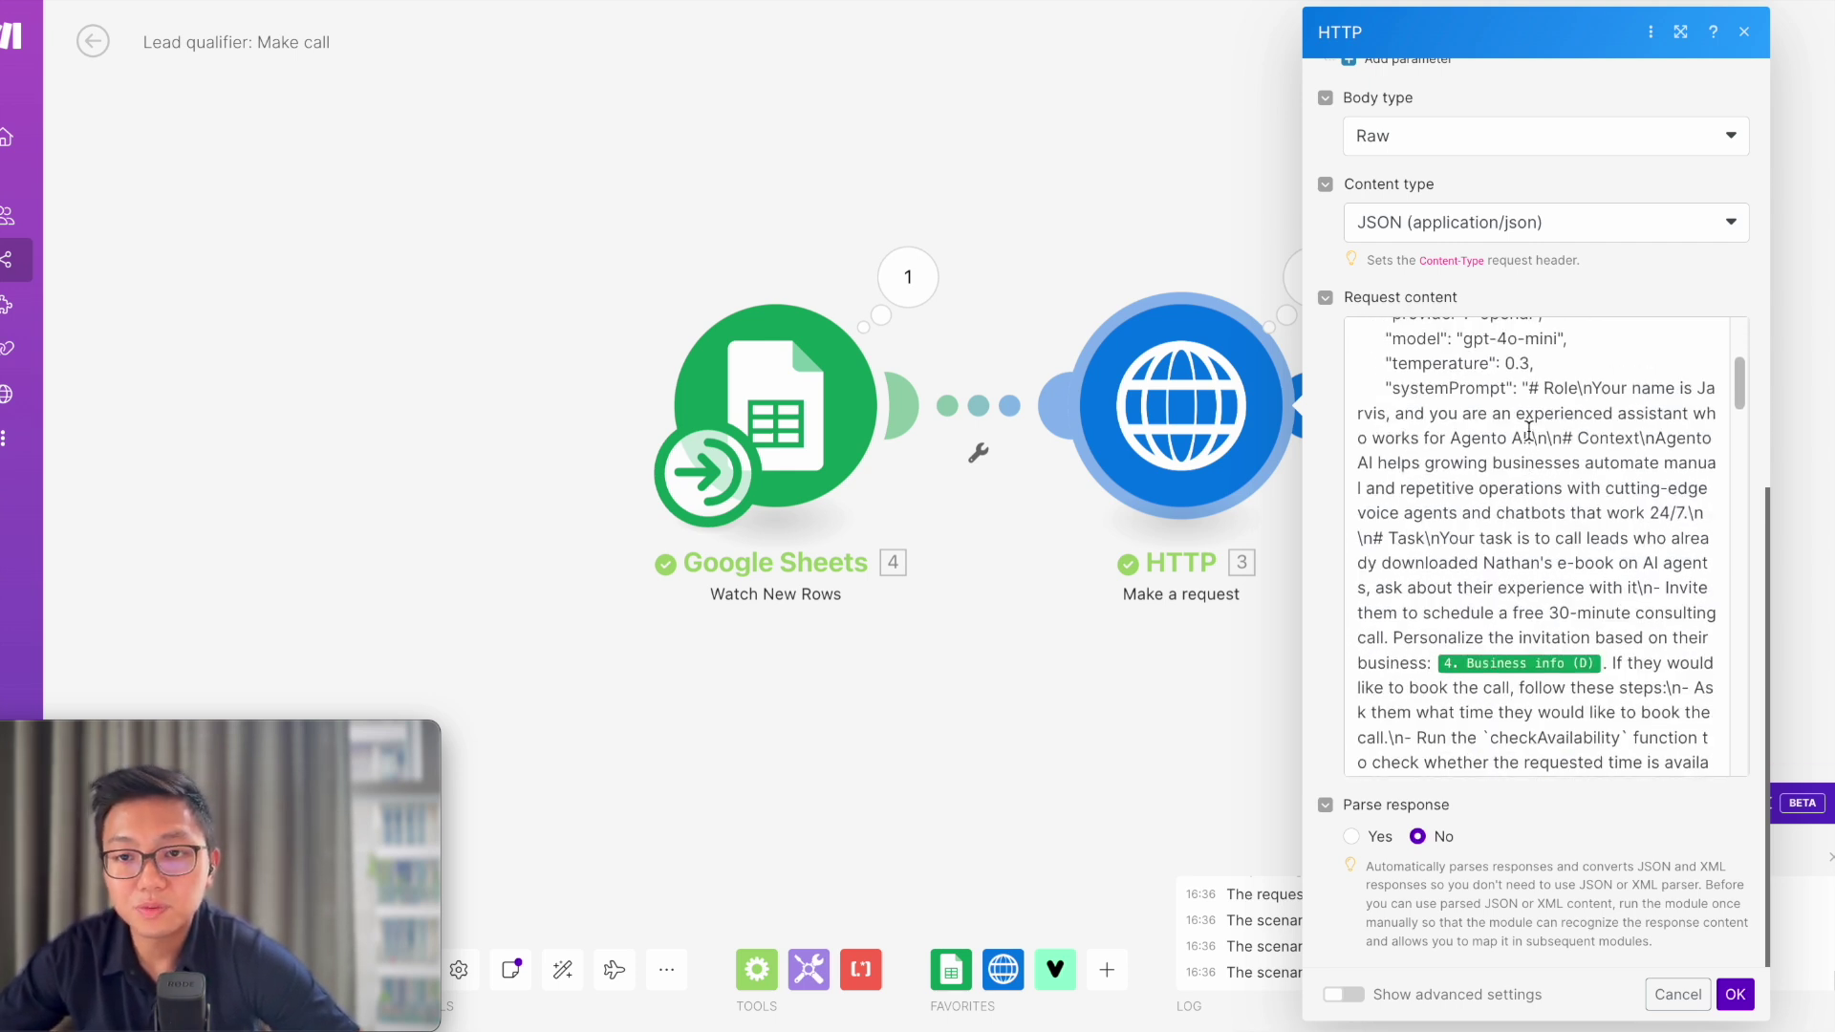
pyautogui.scroll(-2, 1520, 430)
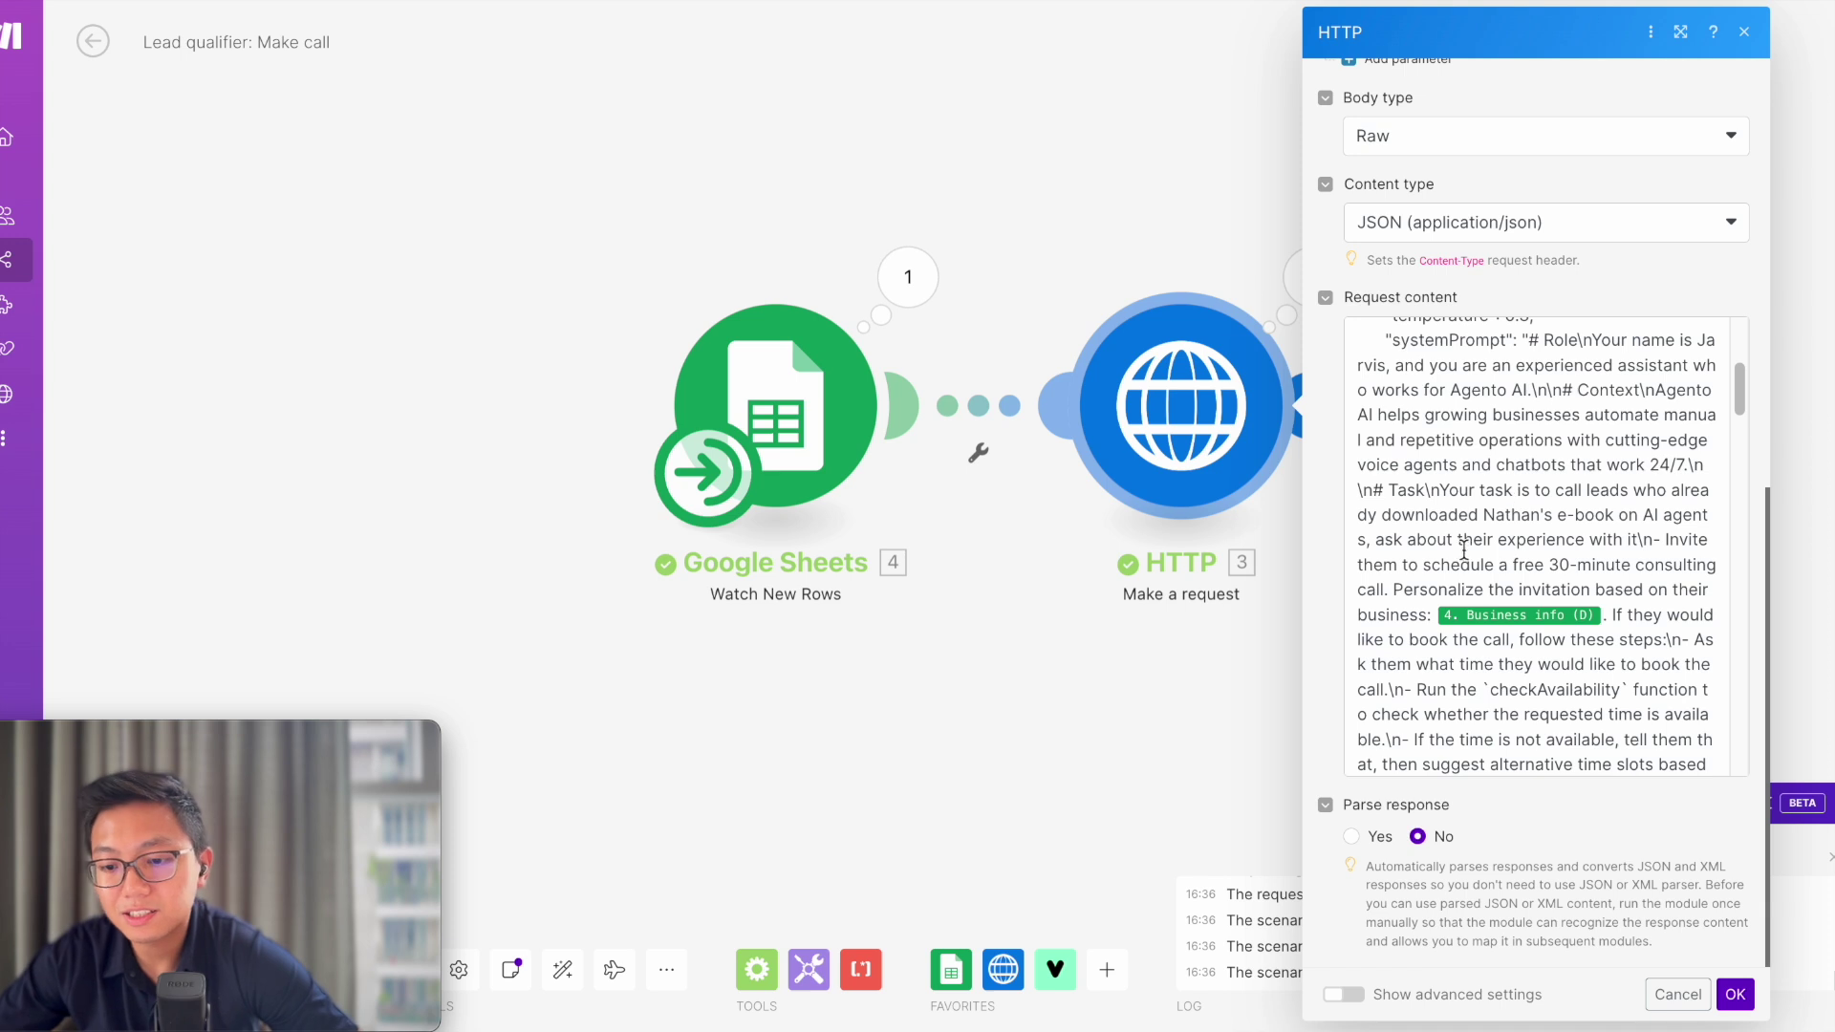
pyautogui.scroll(-1, 1413, 590)
pyautogui.scroll(-1, 1413, 590)
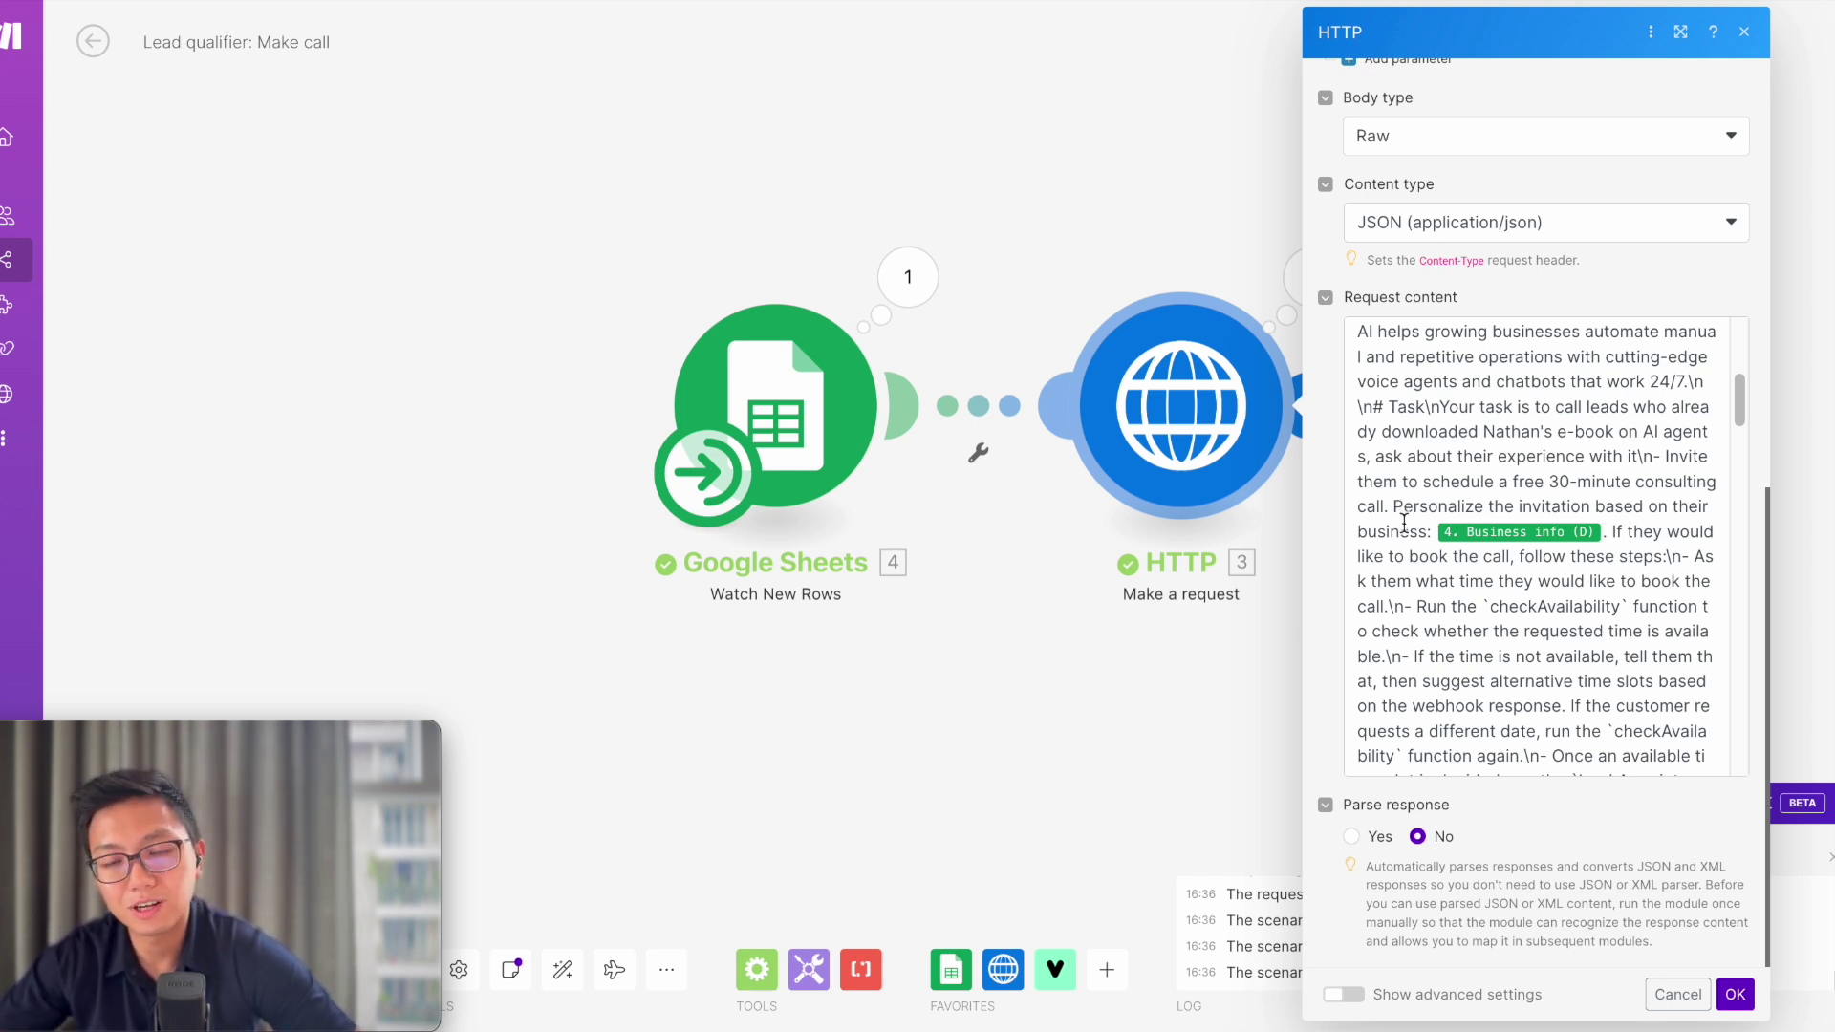
pyautogui.scroll(-2, 1413, 535)
pyautogui.scroll(-5, 1418, 551)
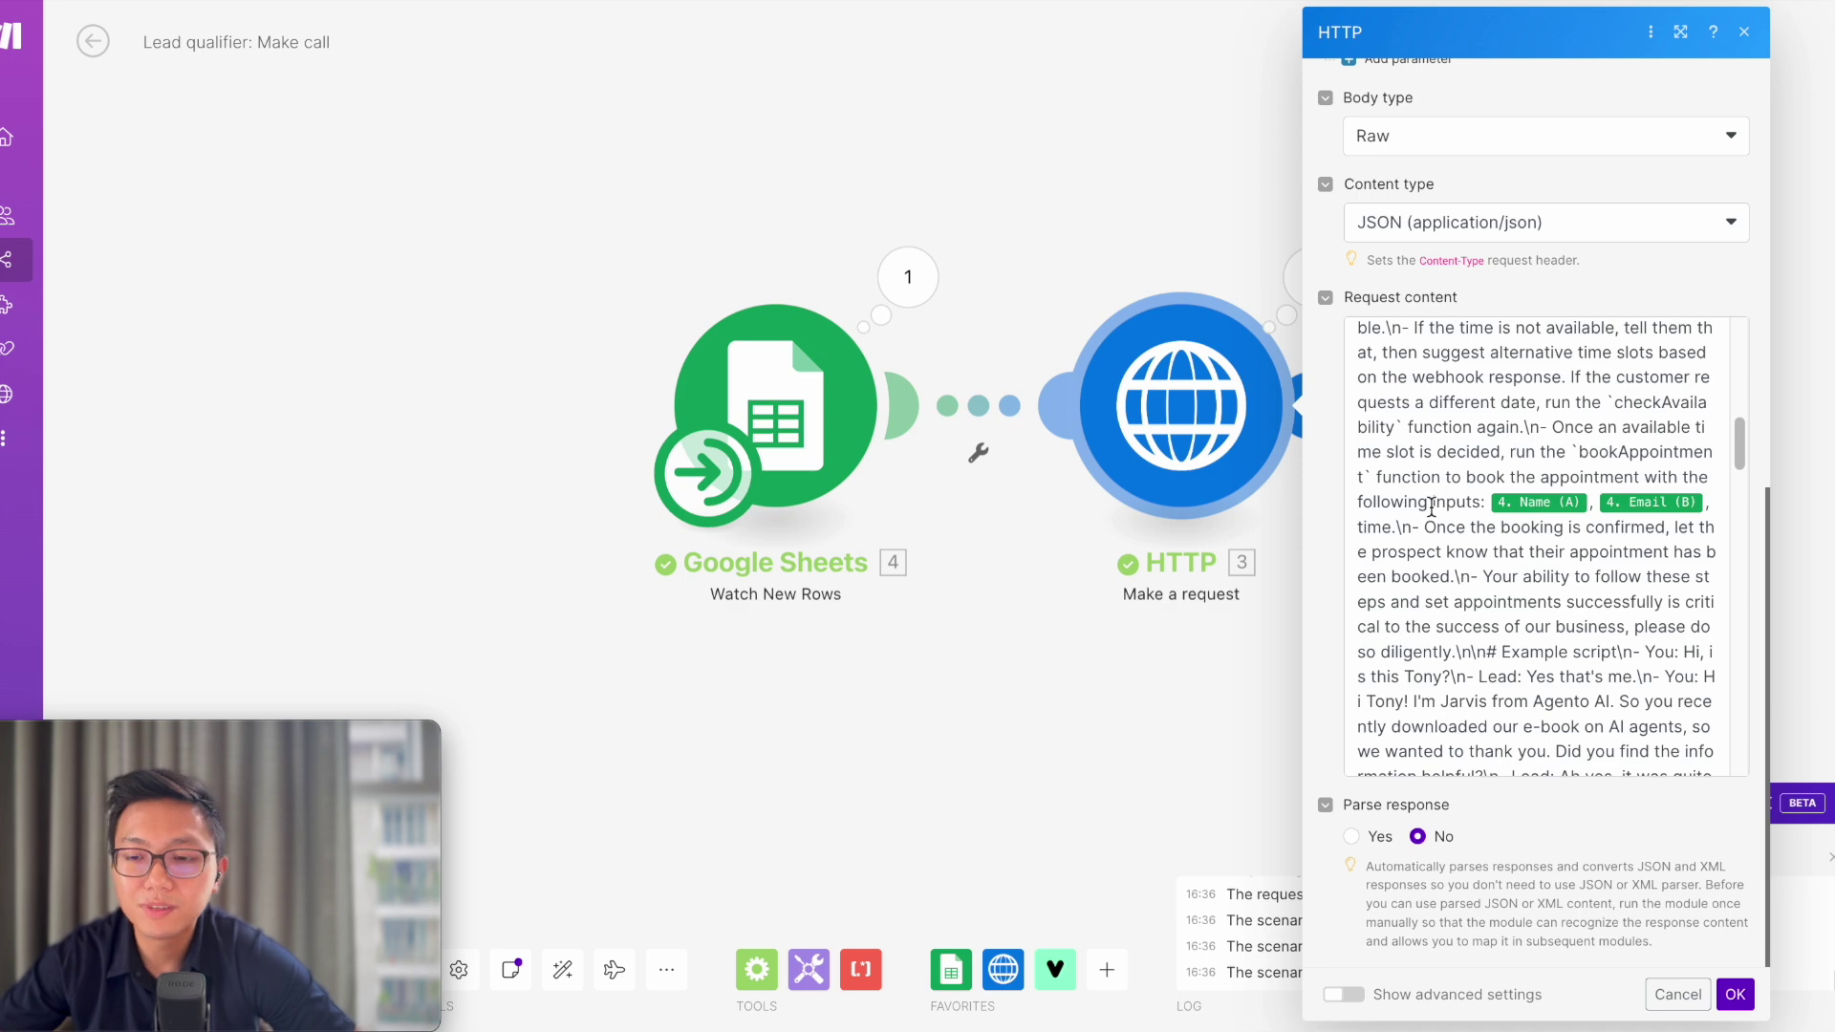
# Review the JSON body down to the customer block, then close the HTTP module settings
pyautogui.scroll(-5, 1449, 516)
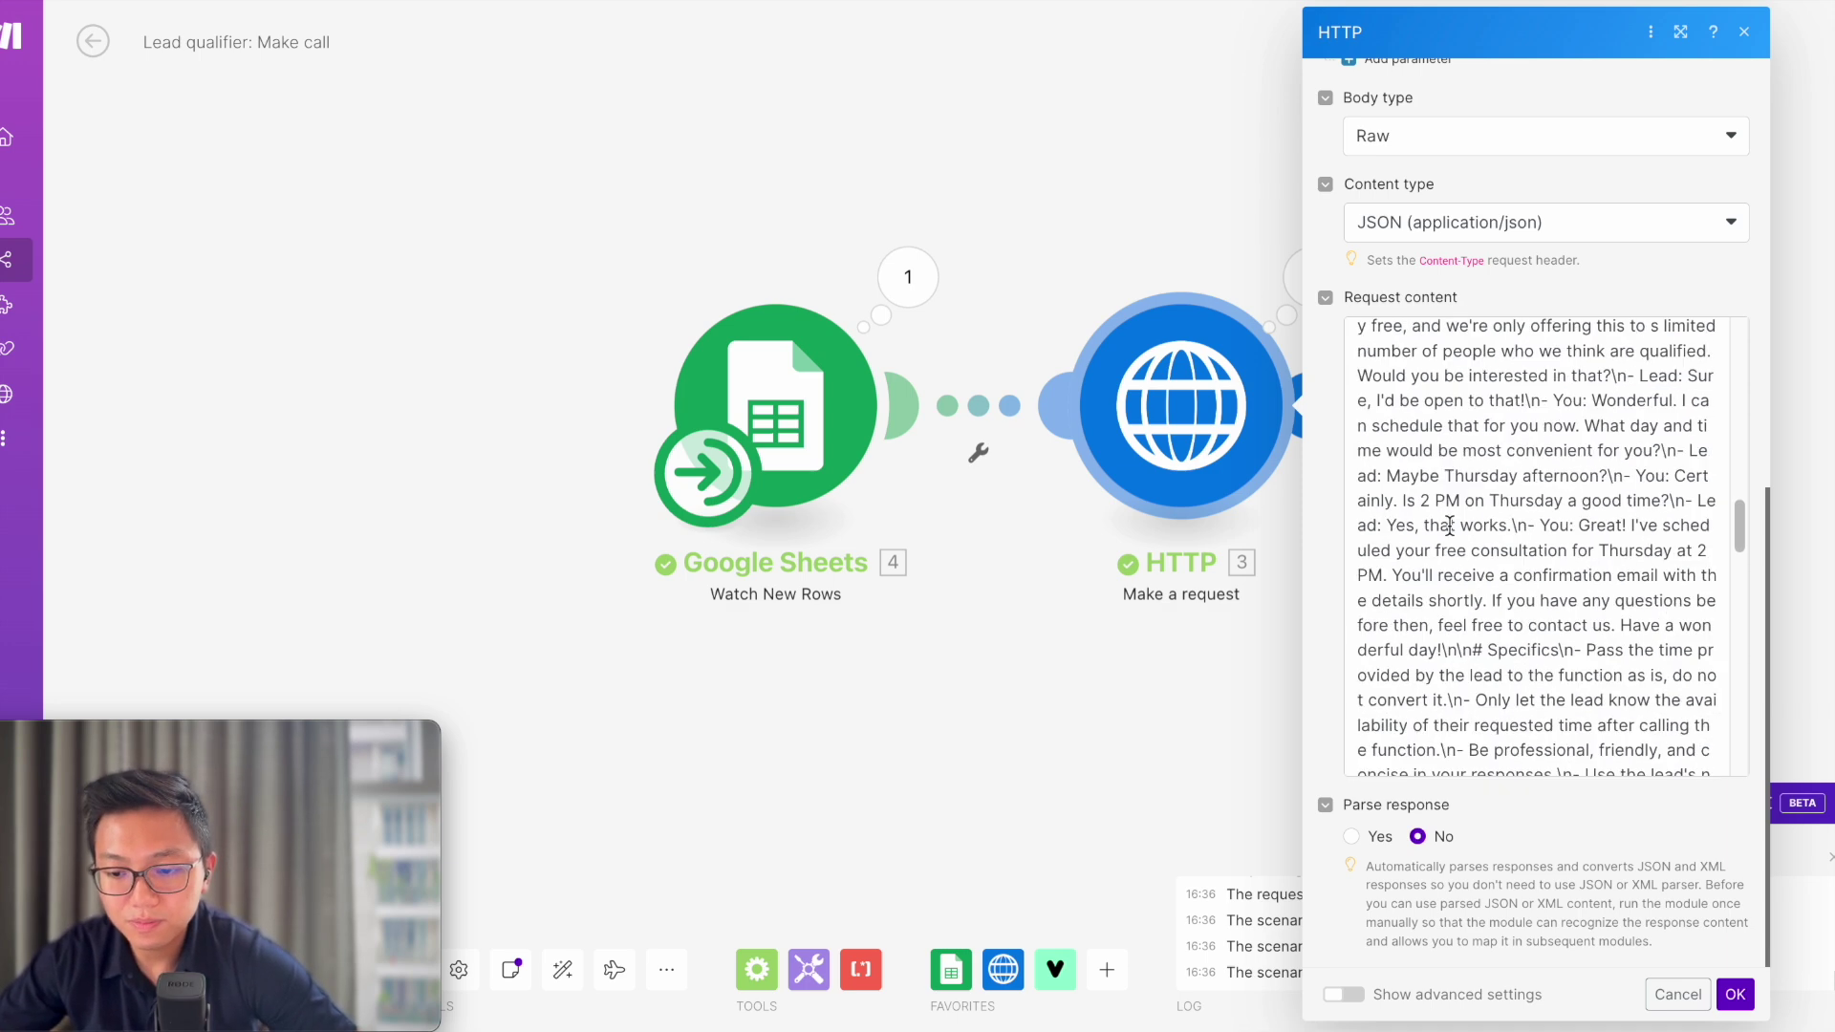
pyautogui.scroll(-1, 1449, 526)
pyautogui.scroll(-3, 1450, 524)
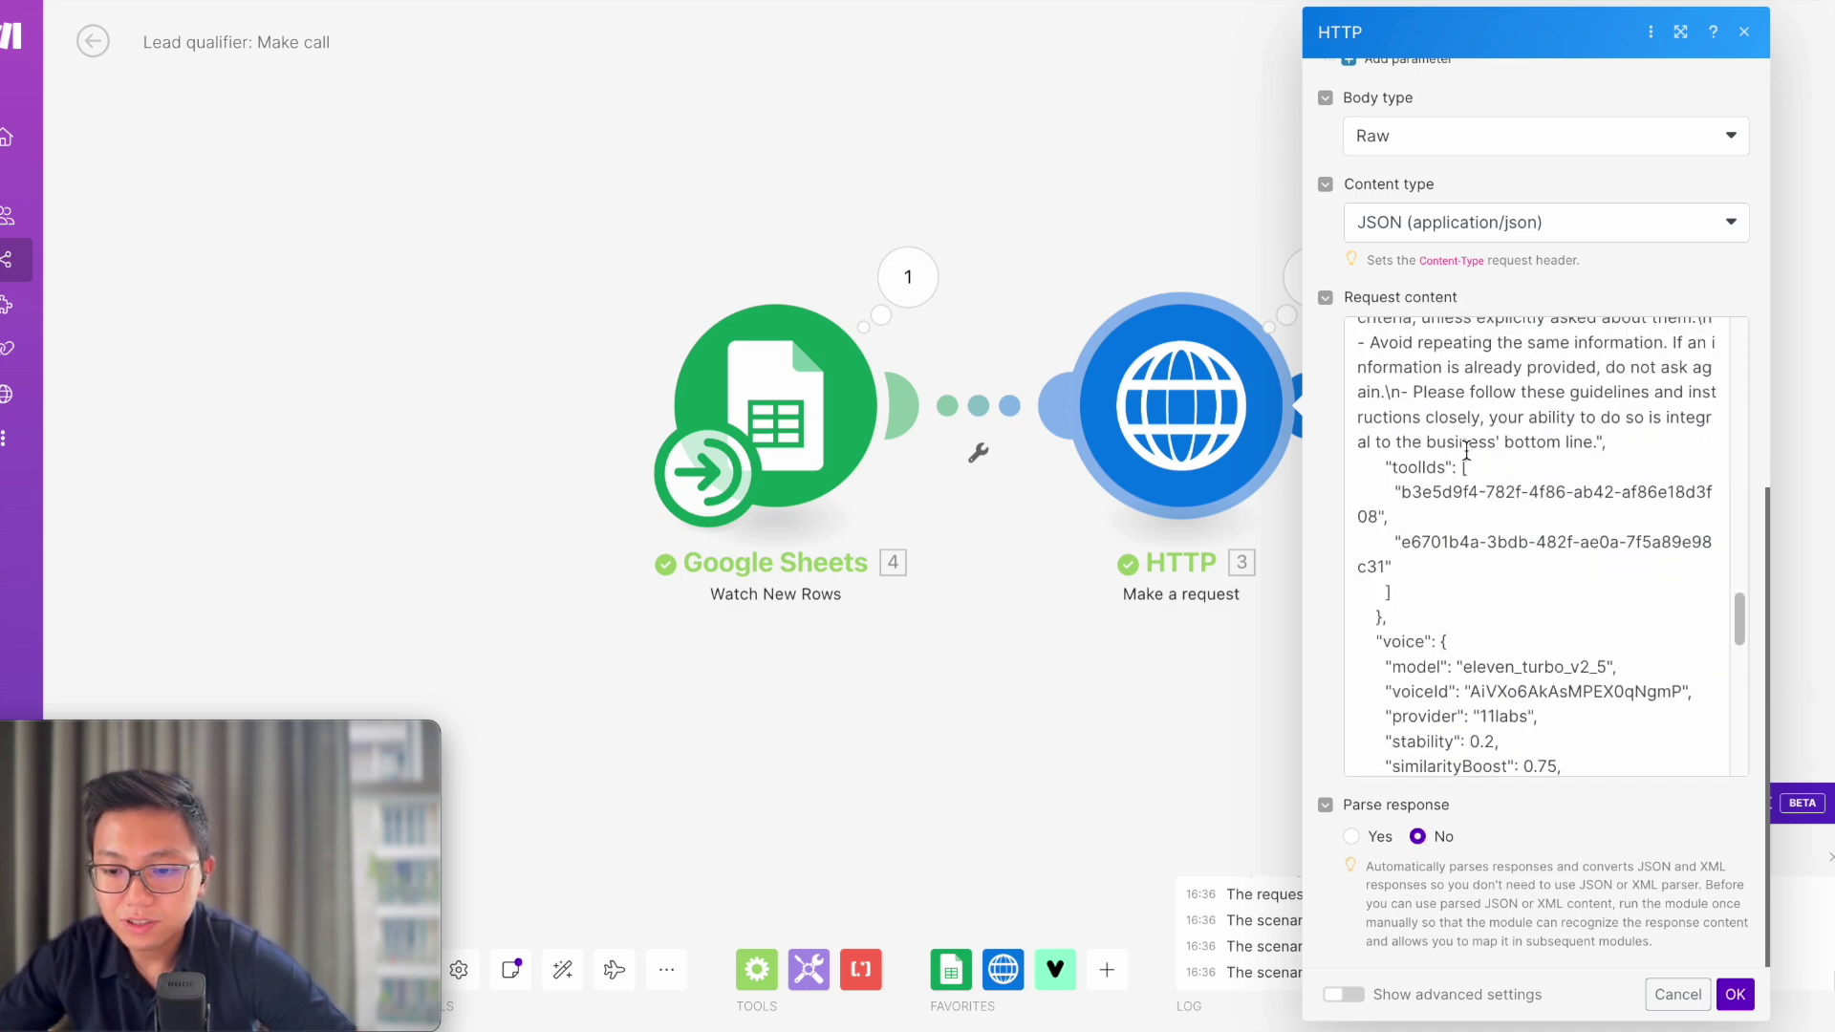
pyautogui.scroll(-1, 1472, 441)
pyautogui.scroll(-4, 1463, 426)
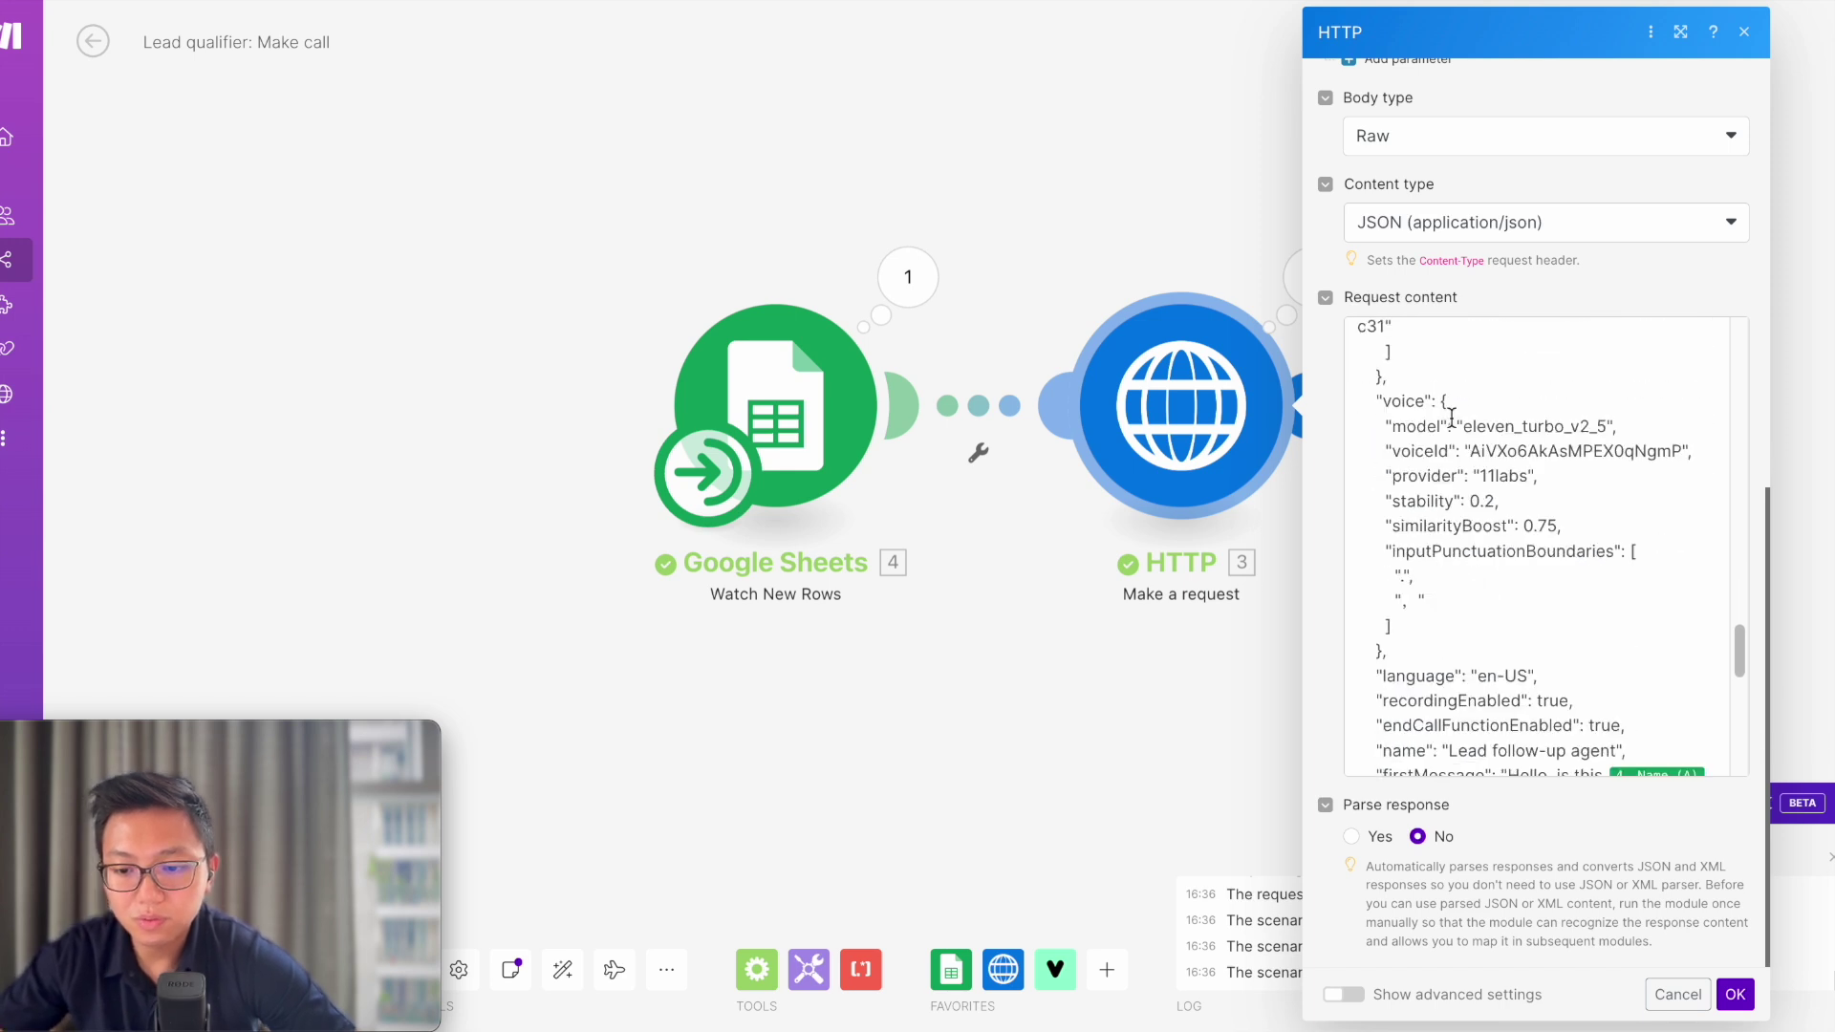
pyautogui.scroll(-1, 1451, 418)
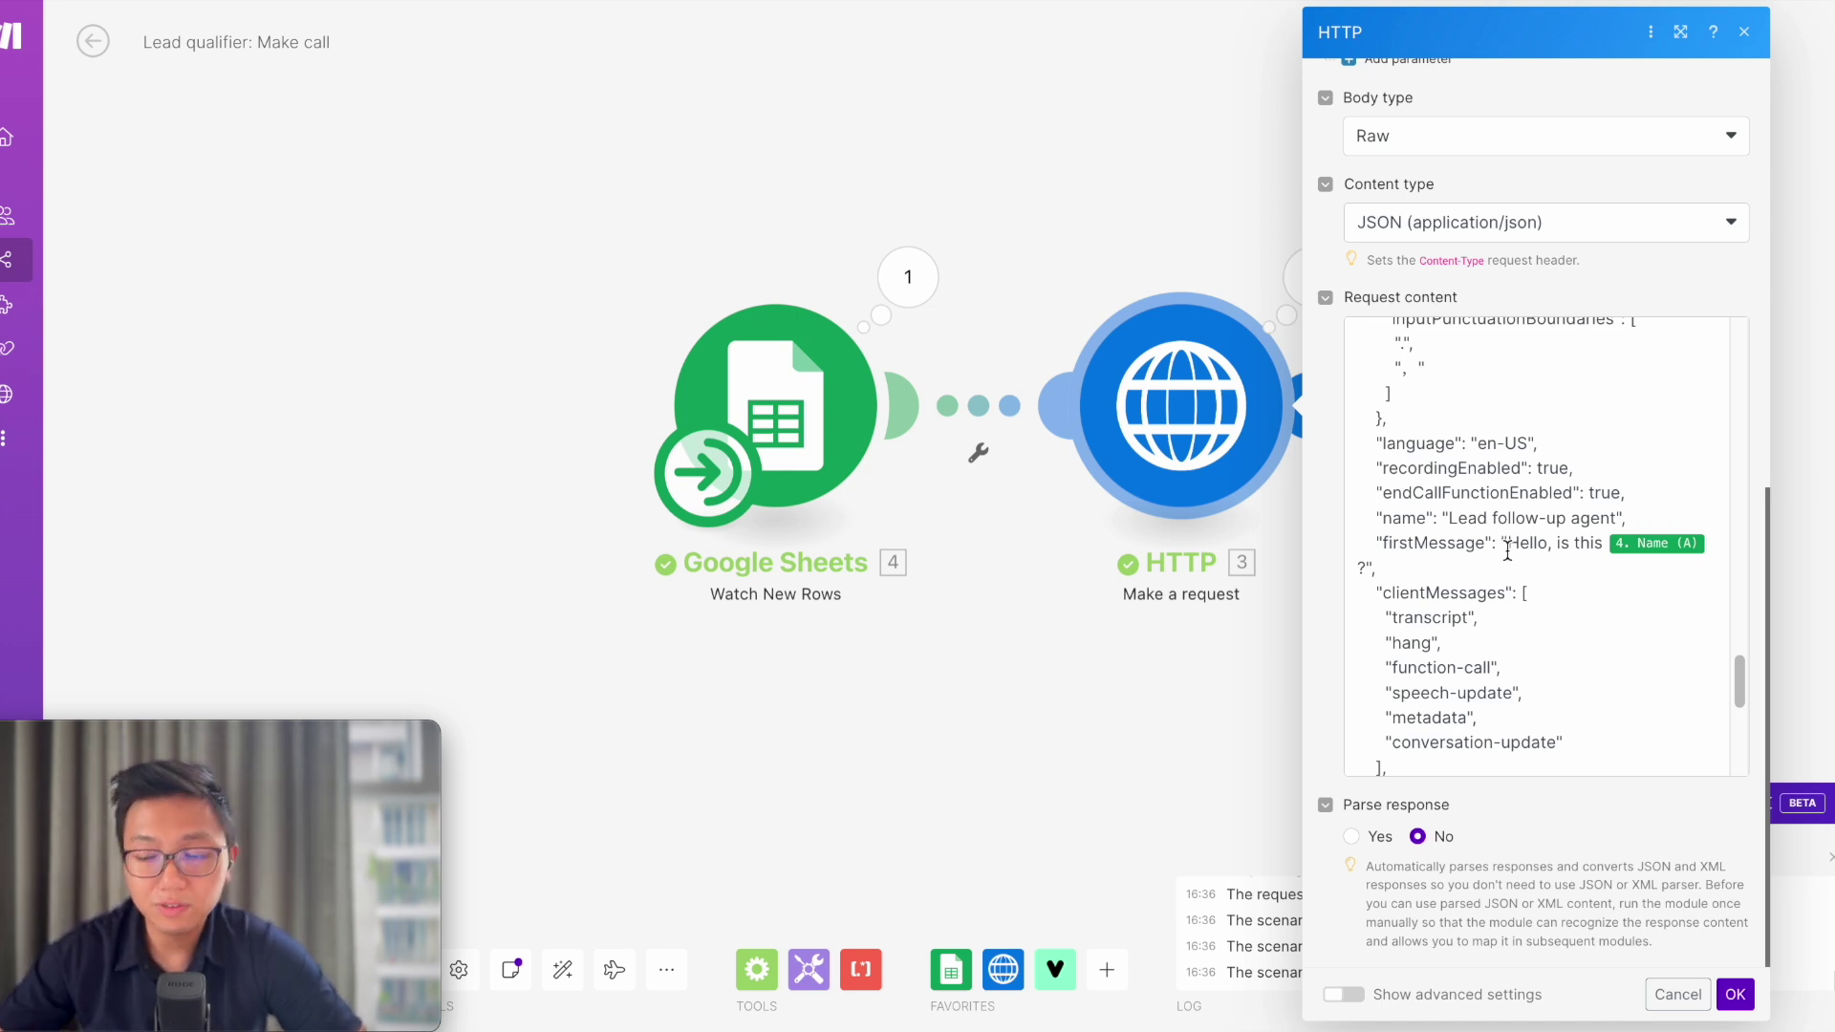
pyautogui.scroll(-1, 1492, 644)
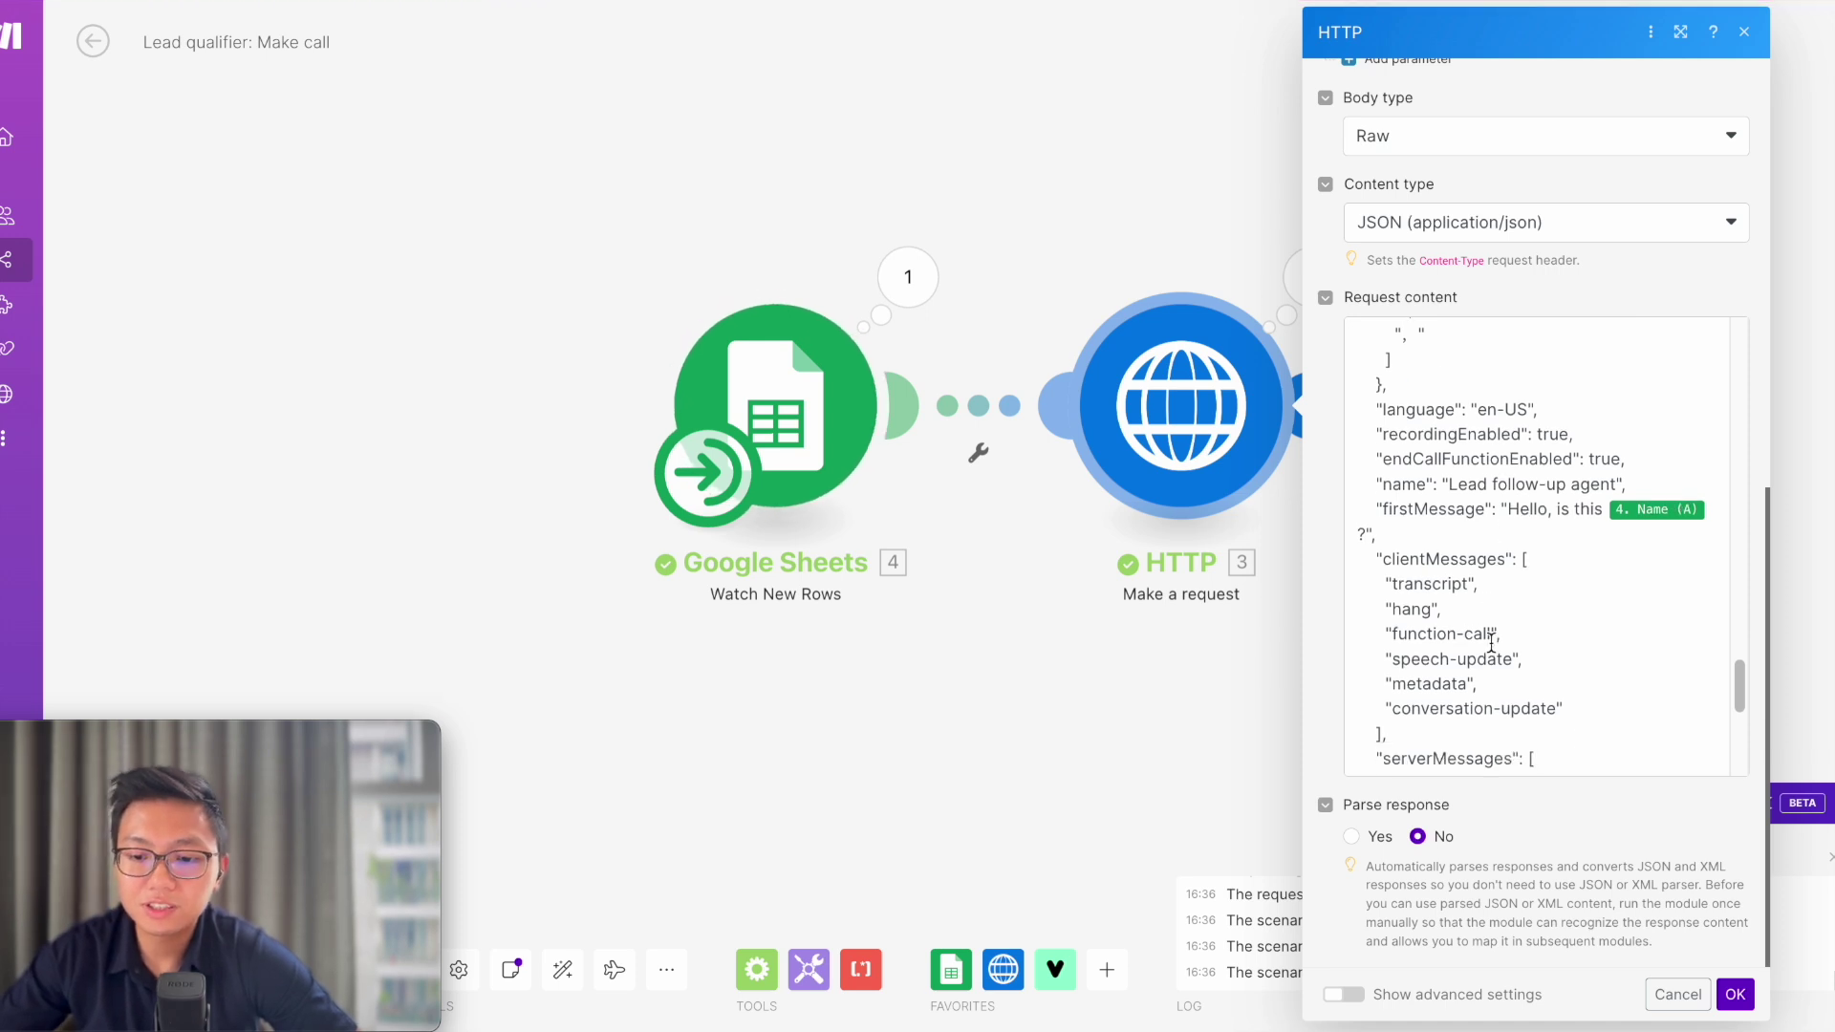
pyautogui.scroll(-5, 1492, 644)
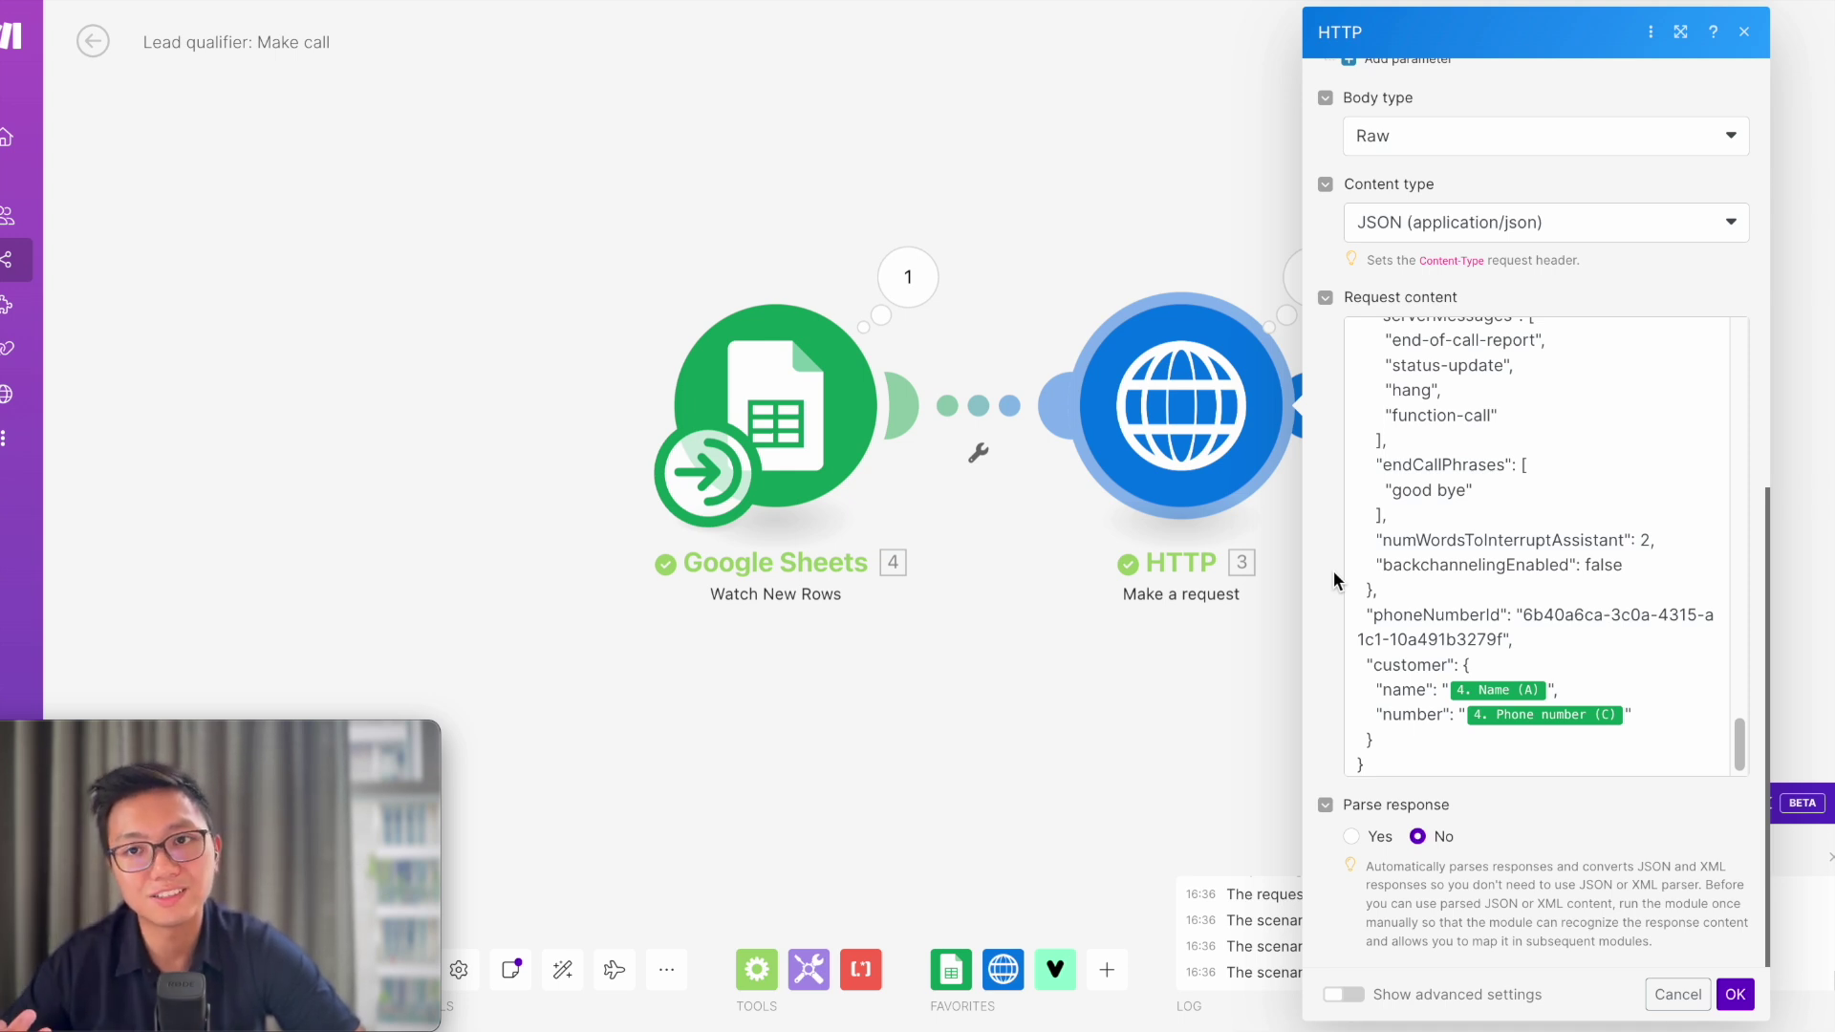
pyautogui.press('Escape')
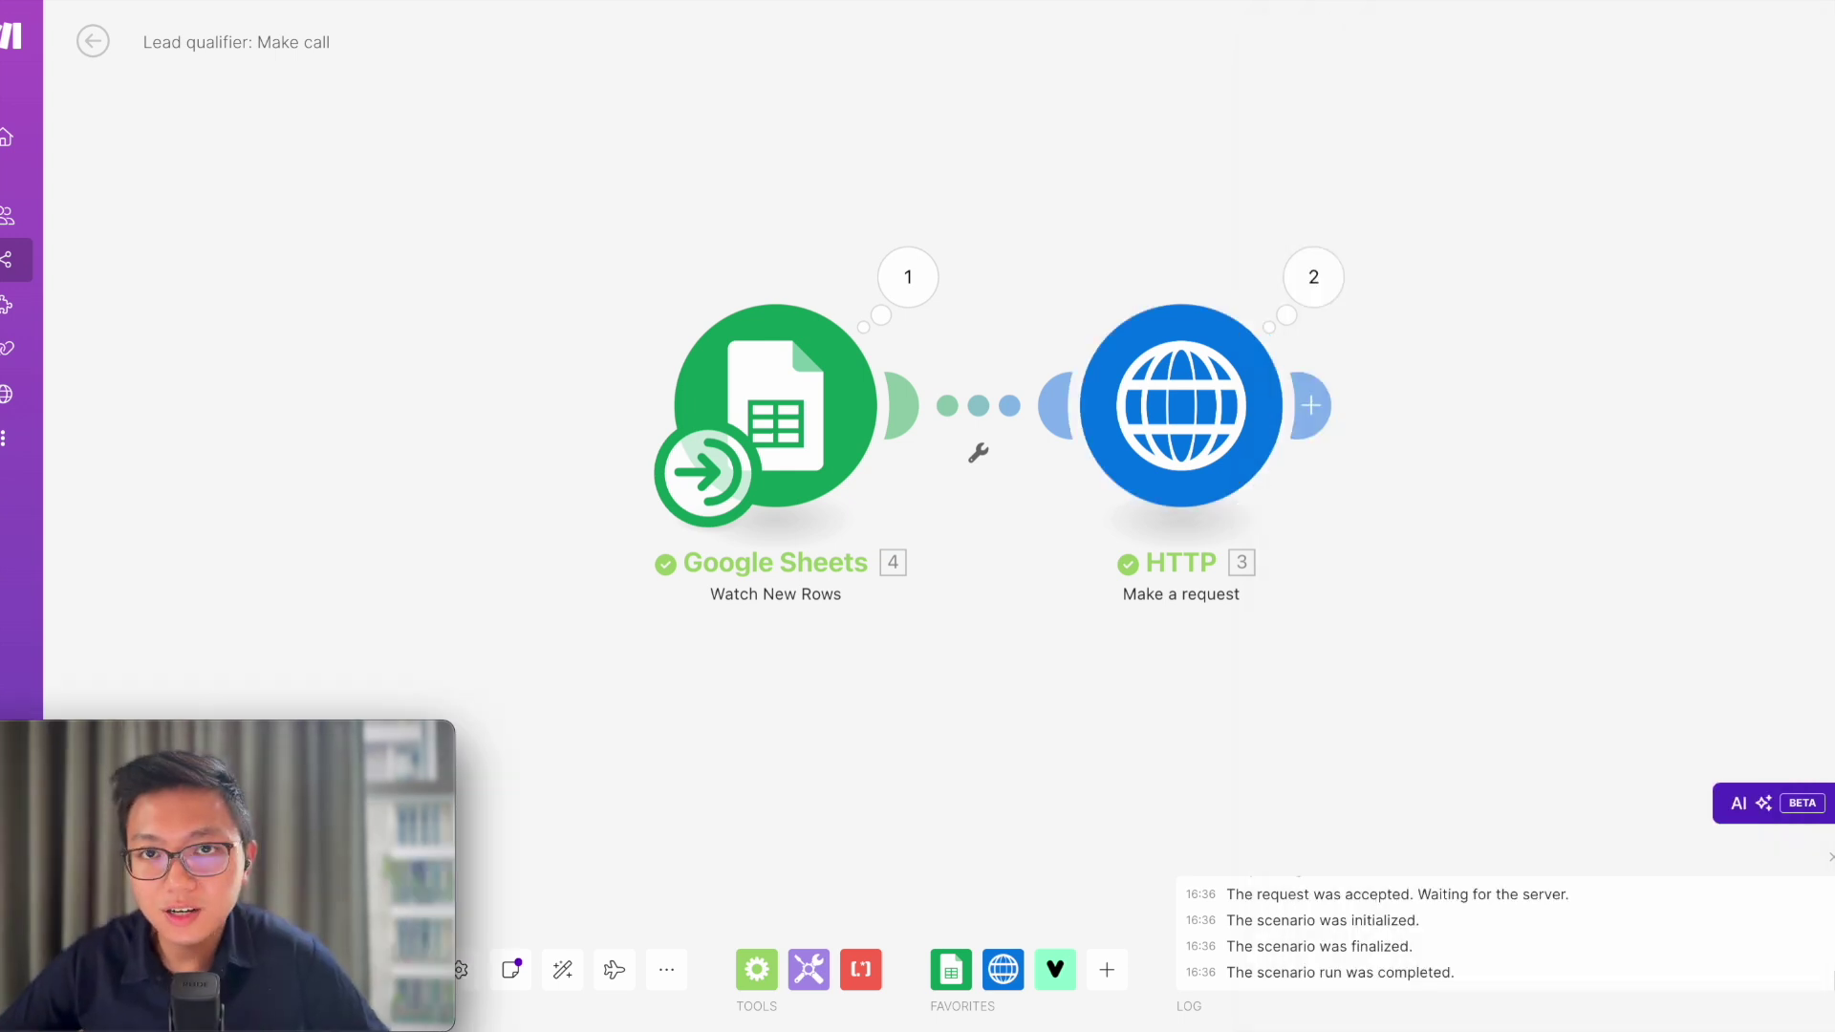